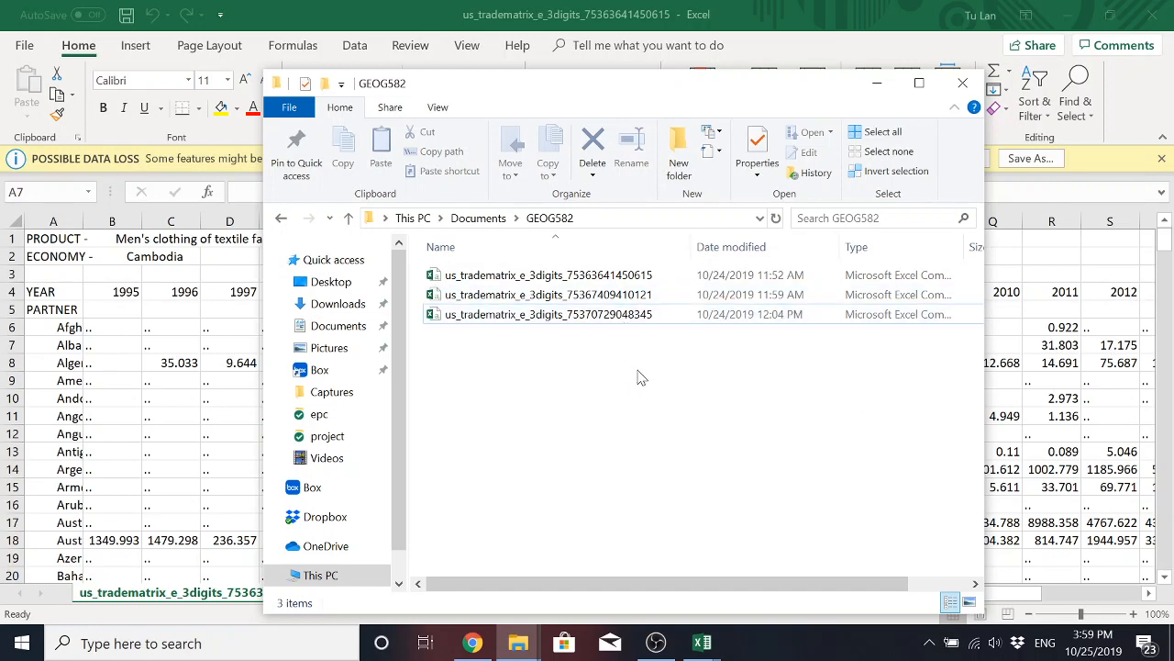
left_click(587, 314)
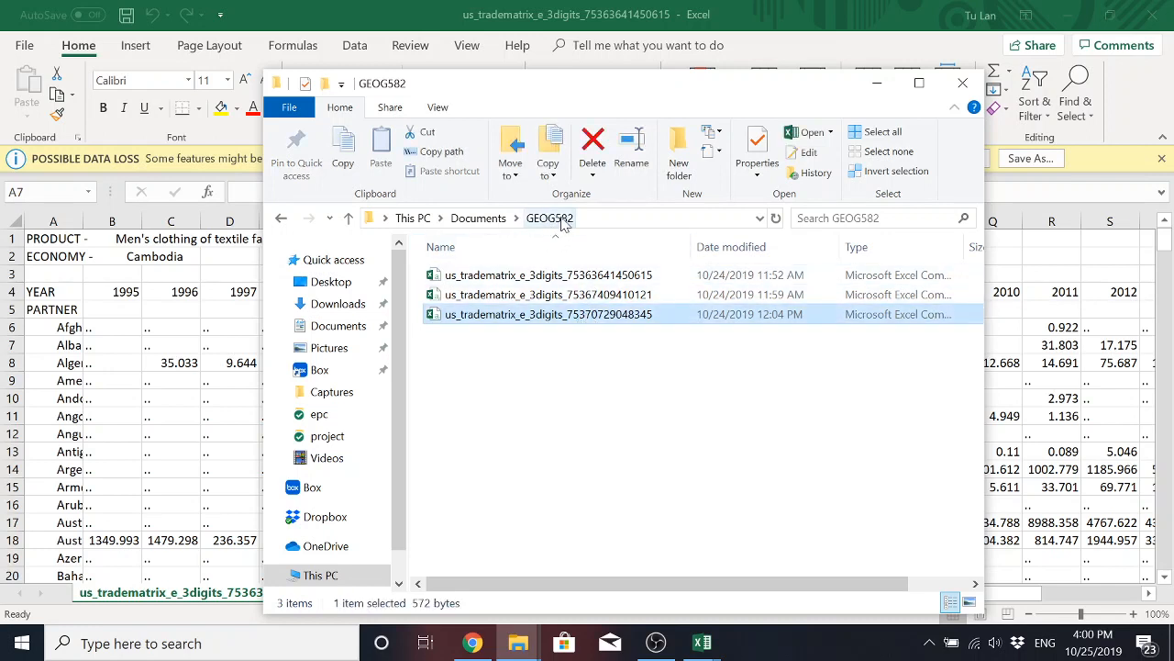
left_click(588, 349)
left_click(571, 317)
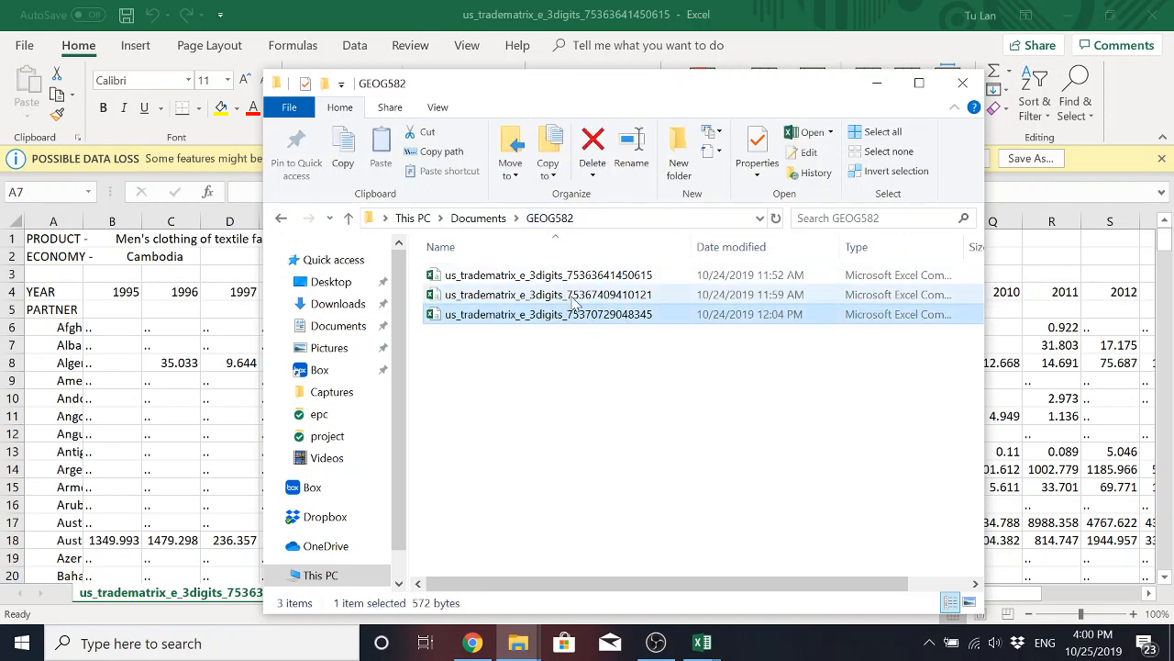
Switch to the open Excel workbook and save a copy in the GEOG582 folder as top10importers in CSV (Comma delimited) format.
left_click(572, 24)
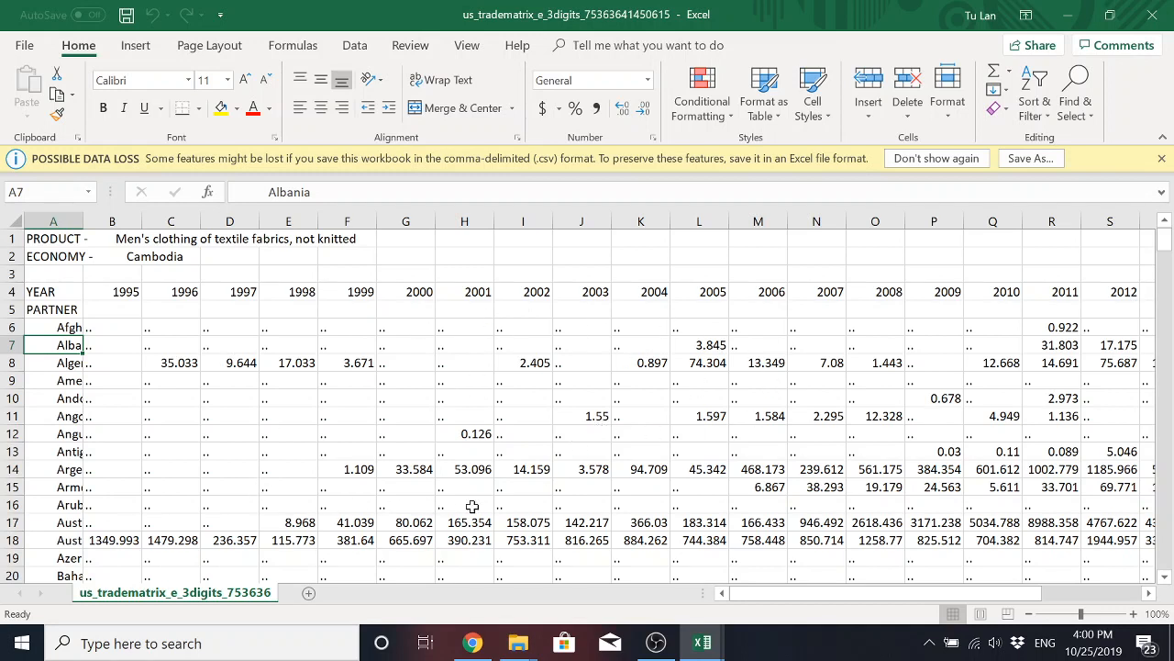
left_click(25, 49)
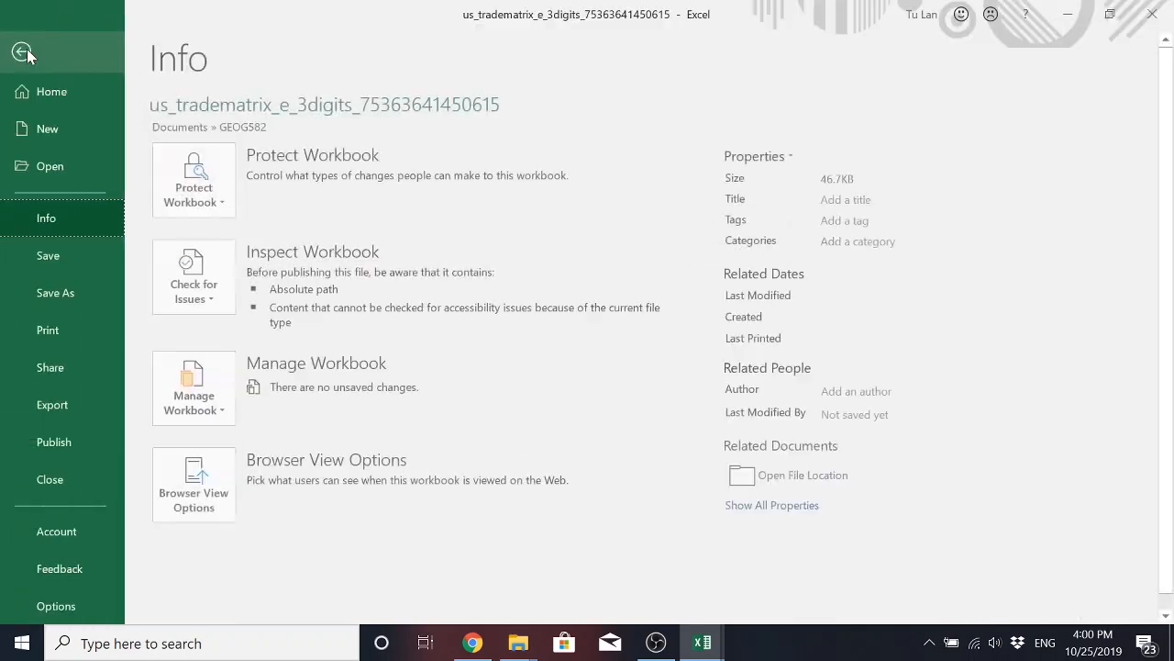
left_click(71, 298)
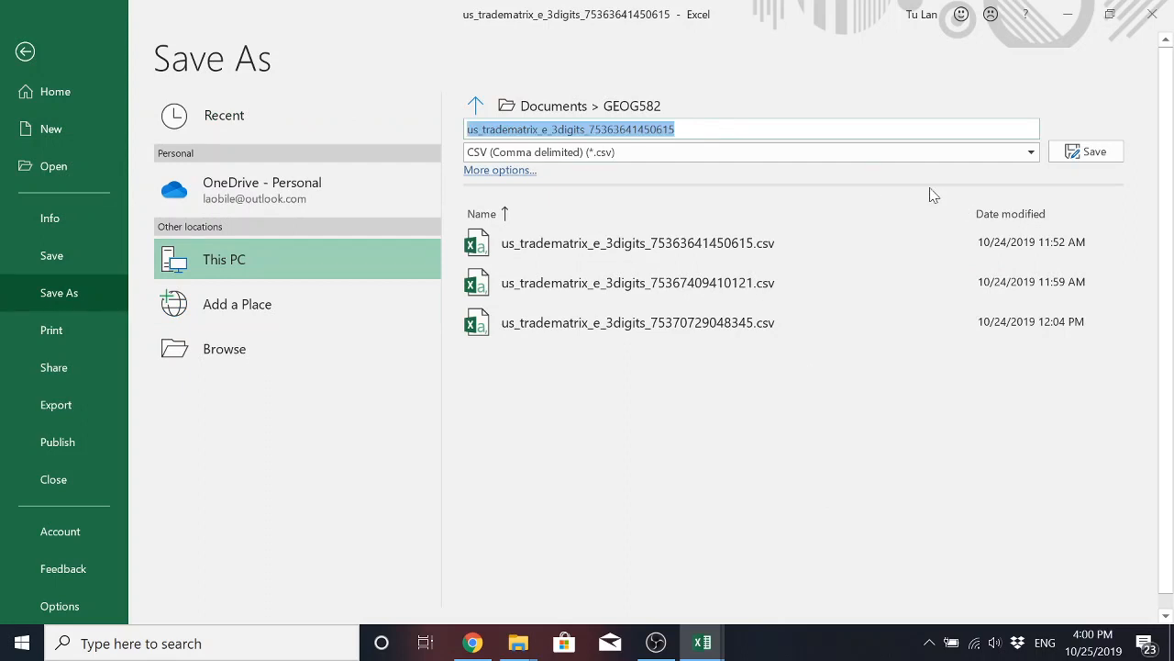
type("top10importers")
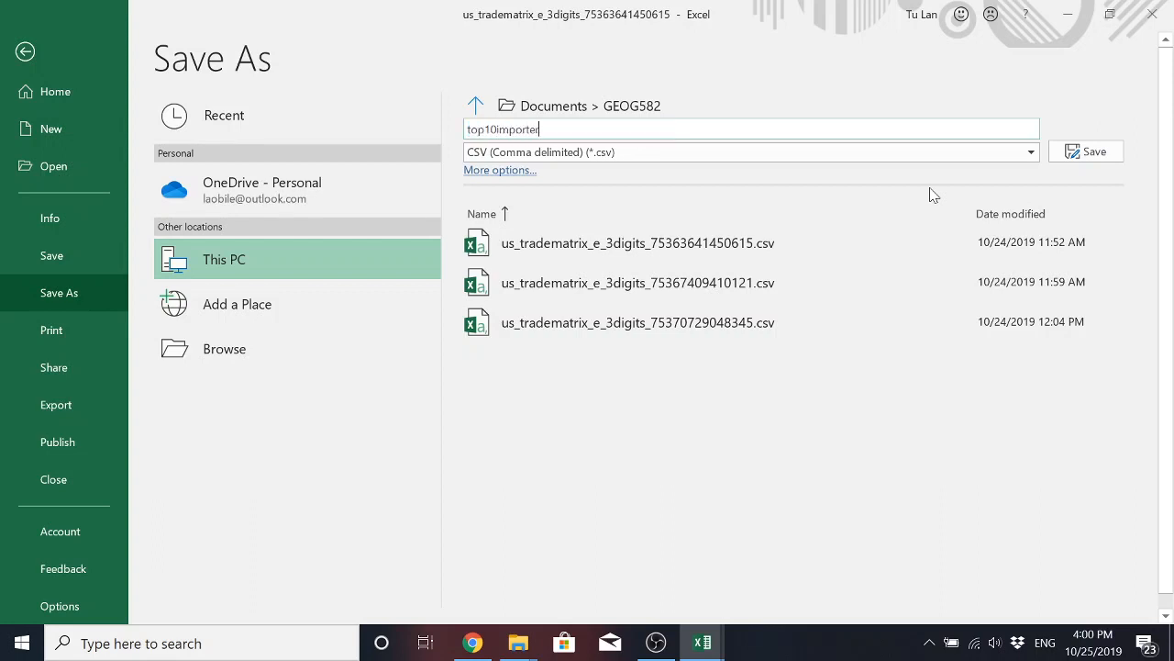
left_click(1065, 162)
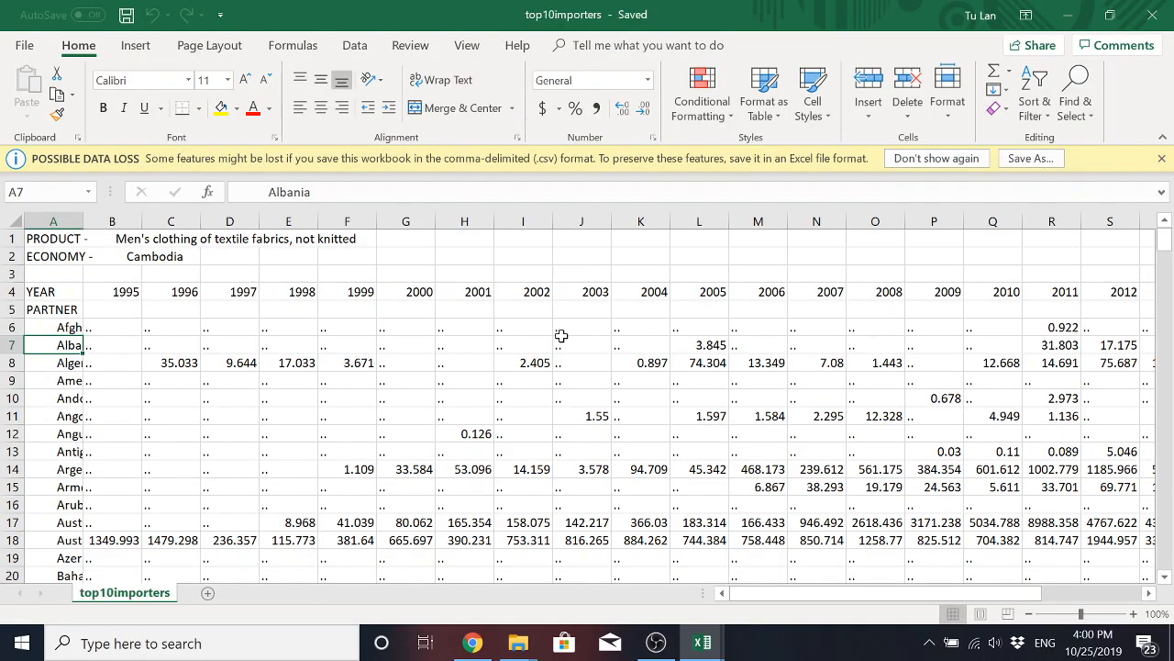
Delete rows 1 to 3, which hold the product line, the economy line and a blank row above the year header.
left_click(372, 397)
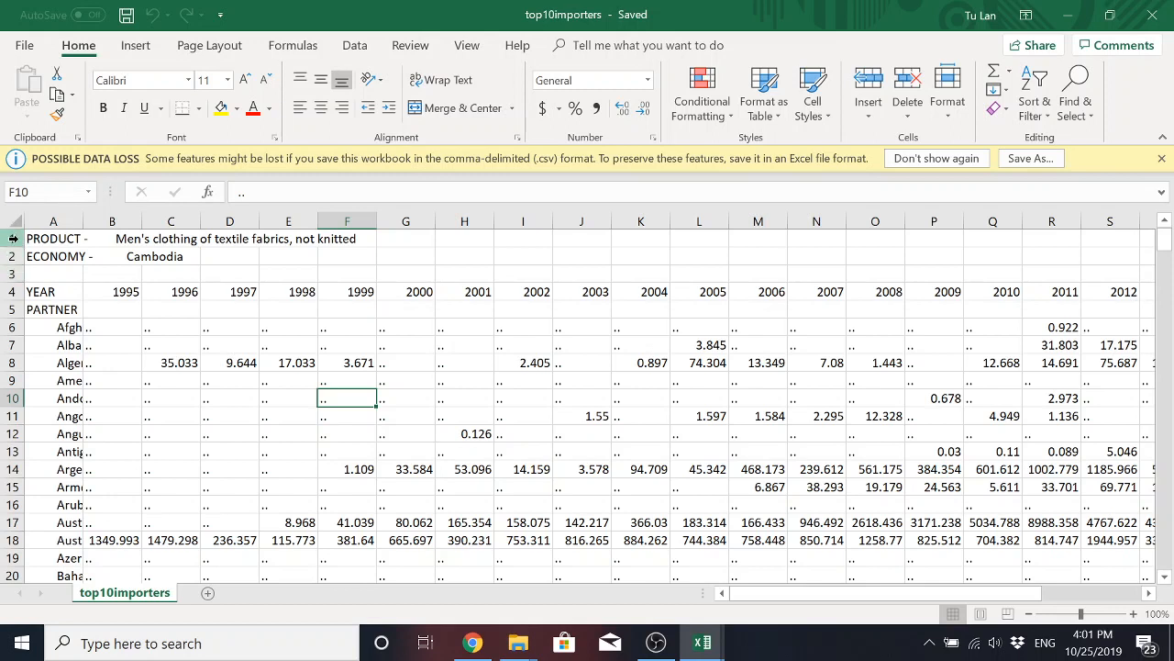
left_click_drag(13, 238, 12, 273)
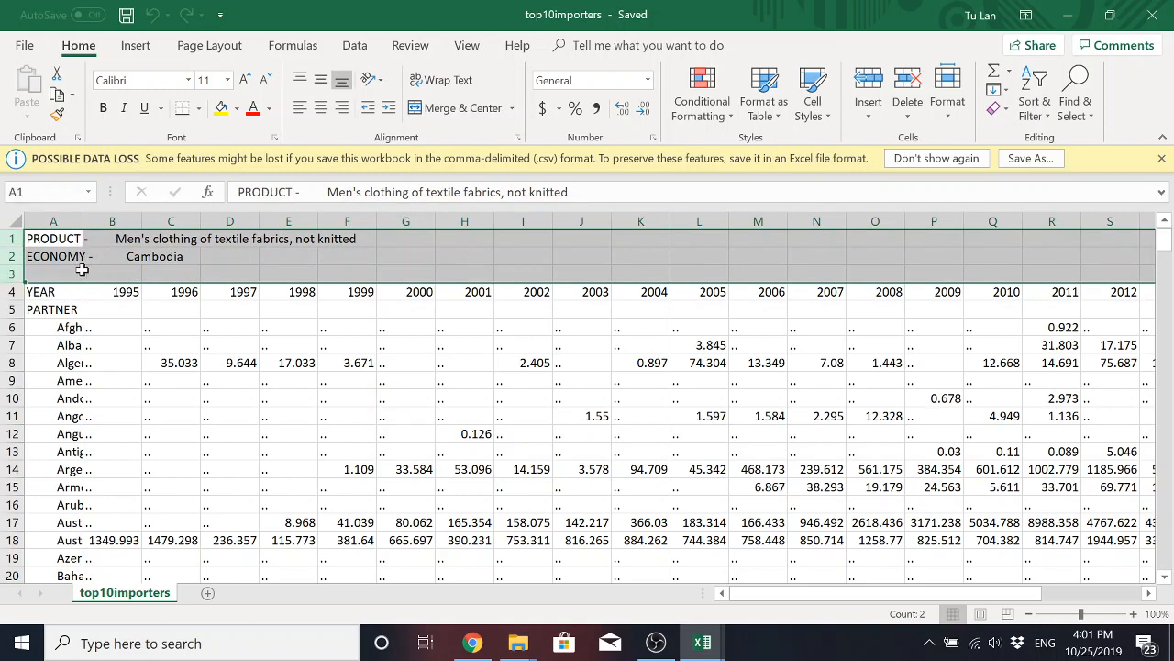
left_click(10, 239)
left_click_drag(9, 237, 10, 270)
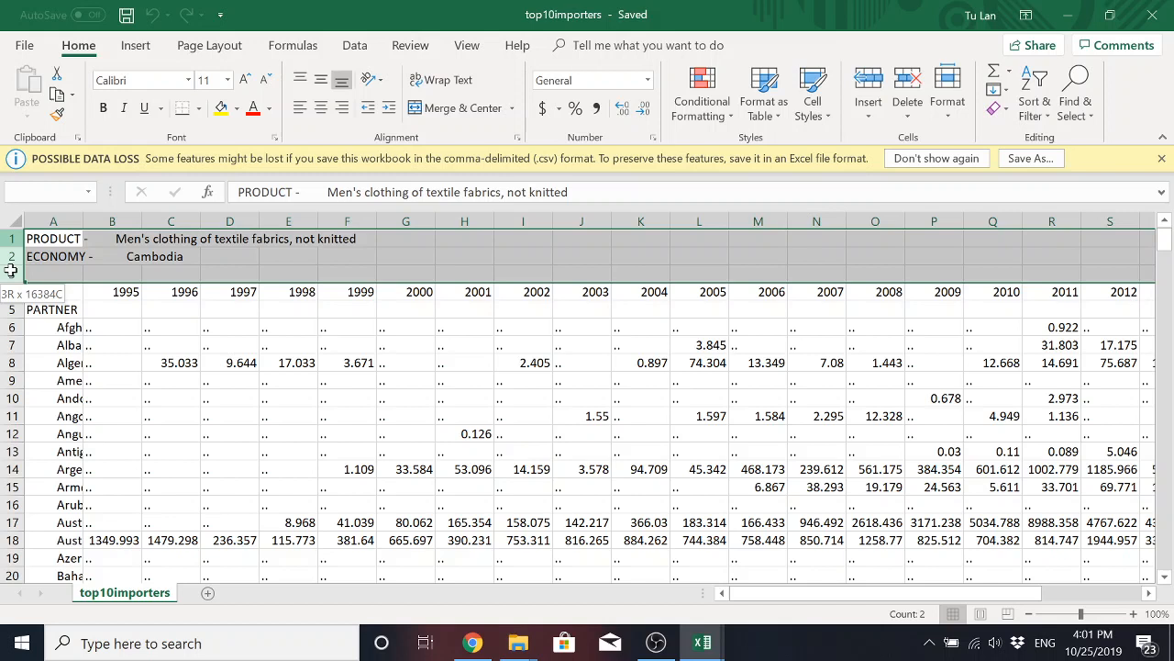
left_click_drag(10, 270, 10, 271)
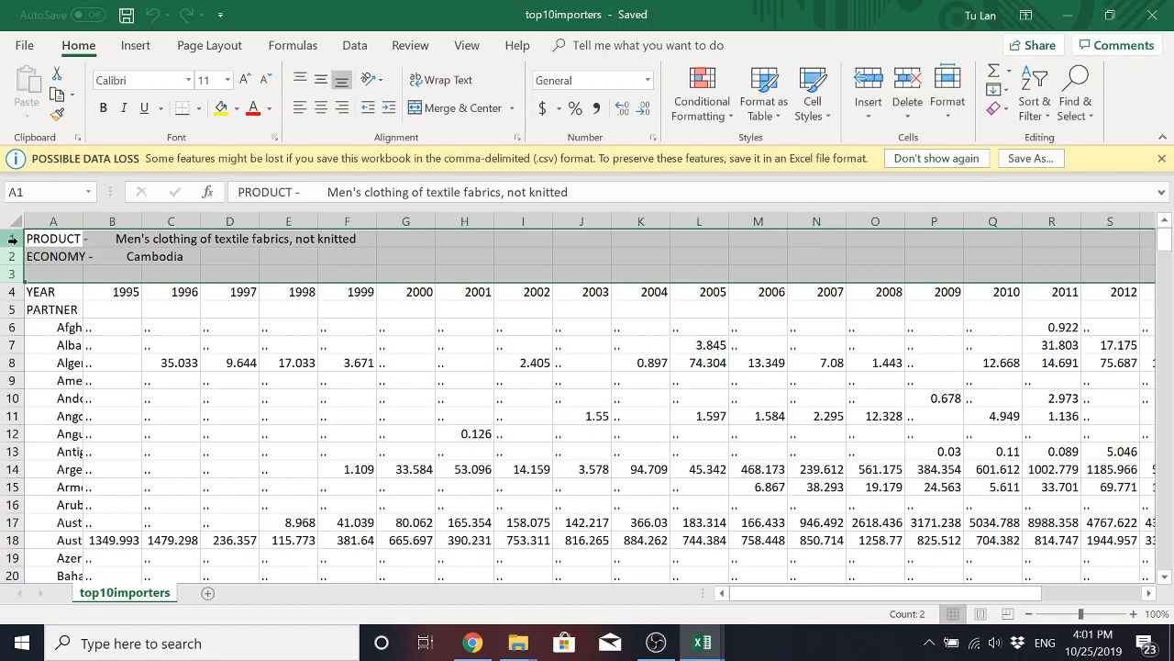
right_click(13, 238)
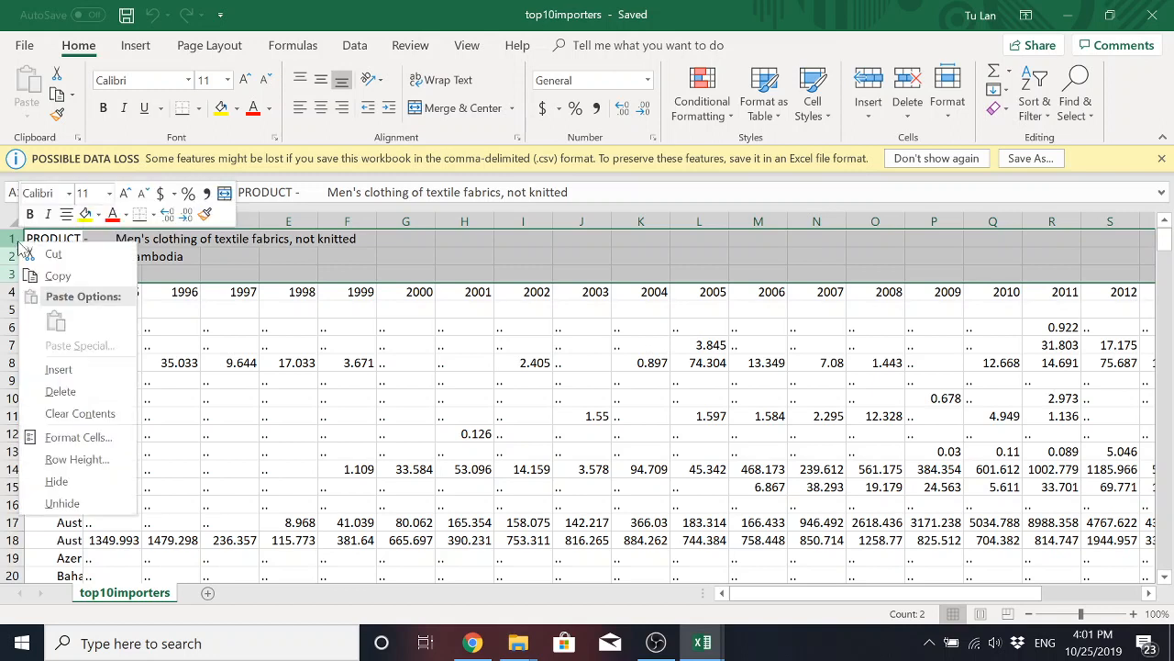
left_click(90, 394)
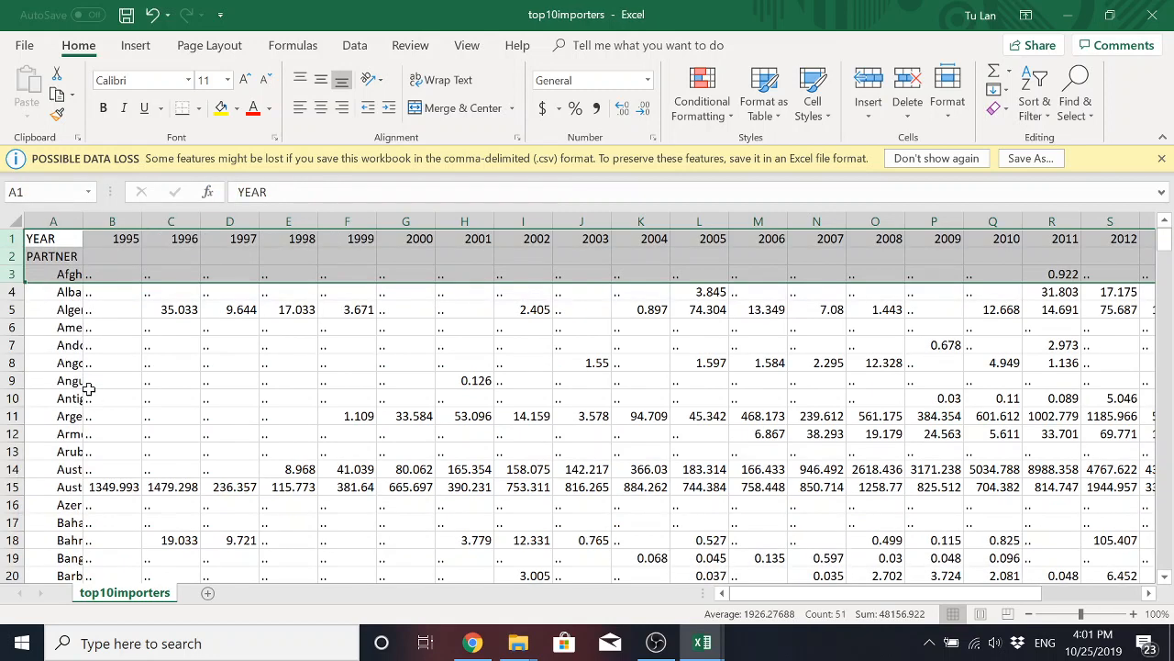
Delete the entire PARTNER row directly below the year header row.
left_click(73, 256)
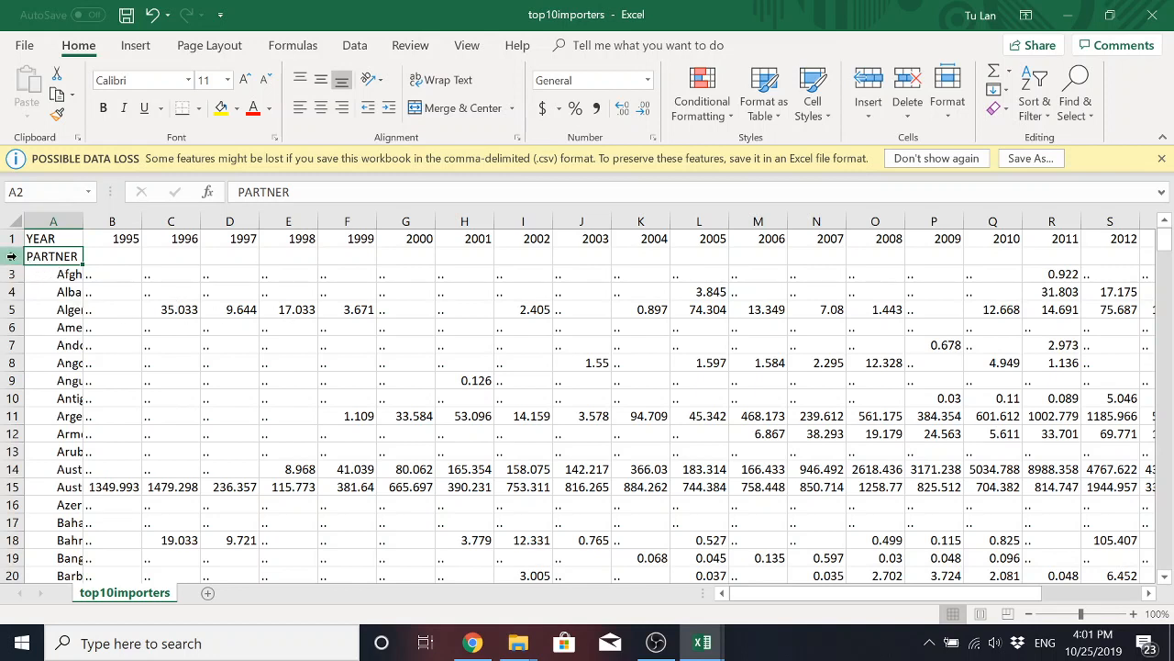
left_click(110, 257)
left_click(57, 257)
left_click(103, 256)
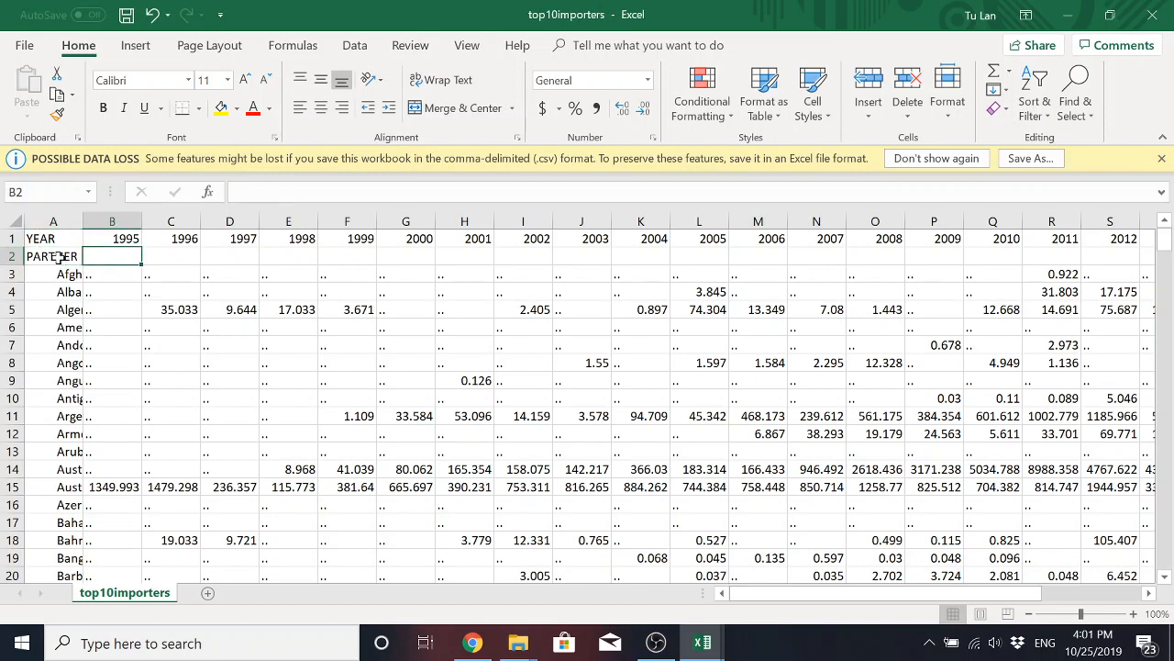
left_click(57, 256)
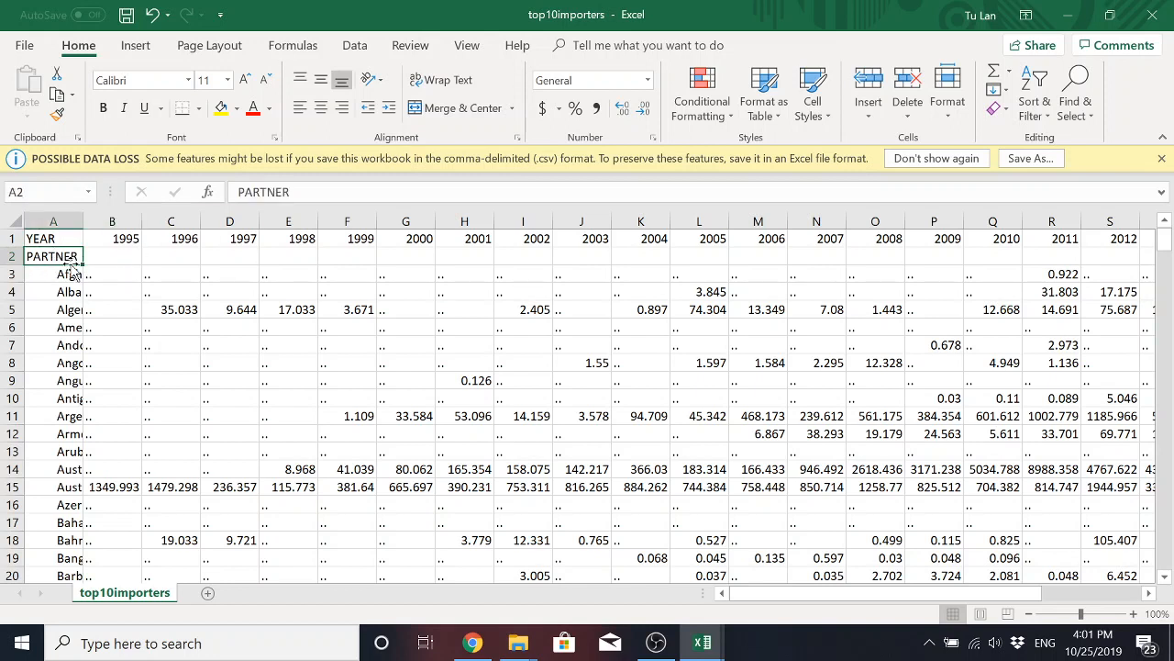
left_click(13, 256)
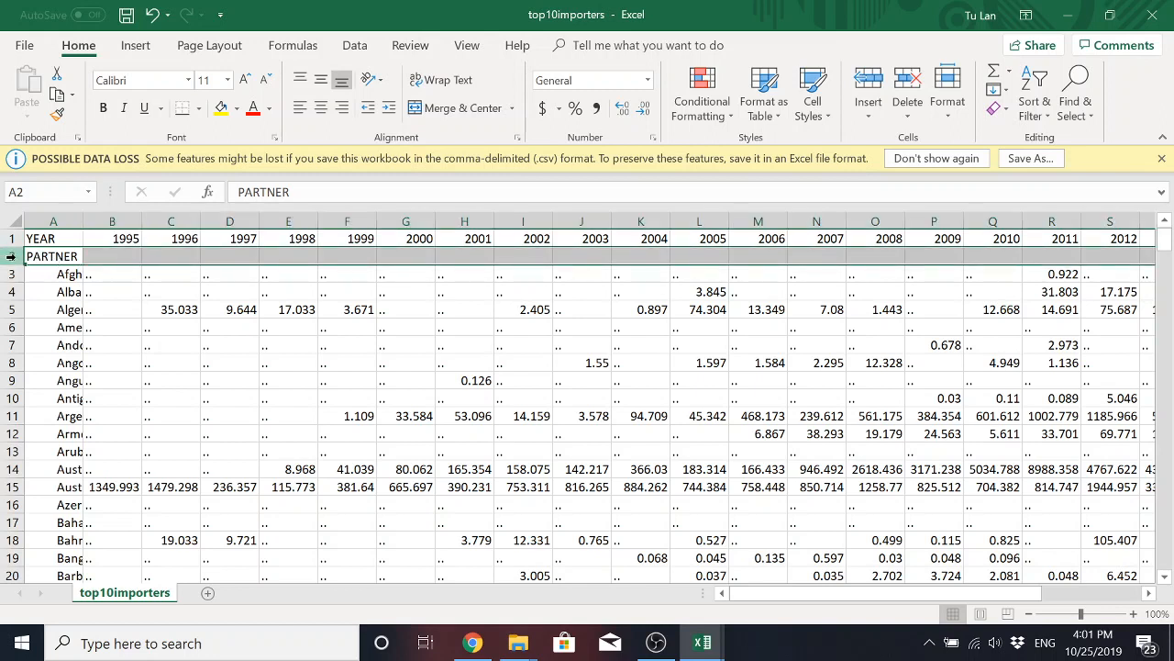
right_click(11, 255)
left_click(87, 400)
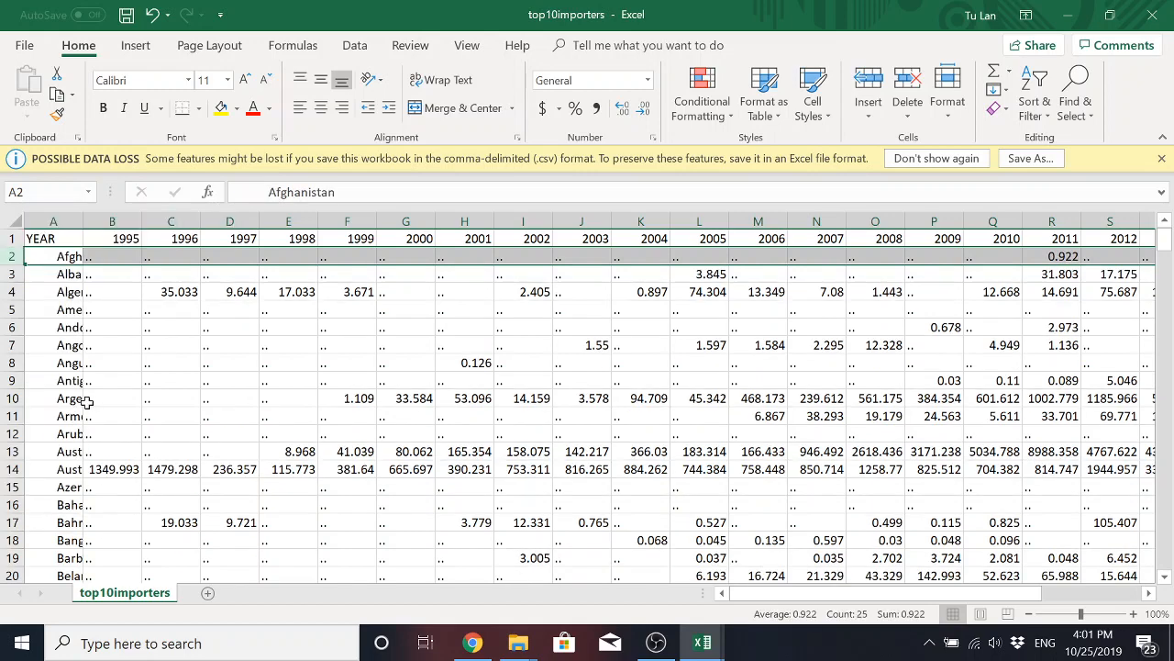
left_click(167, 324)
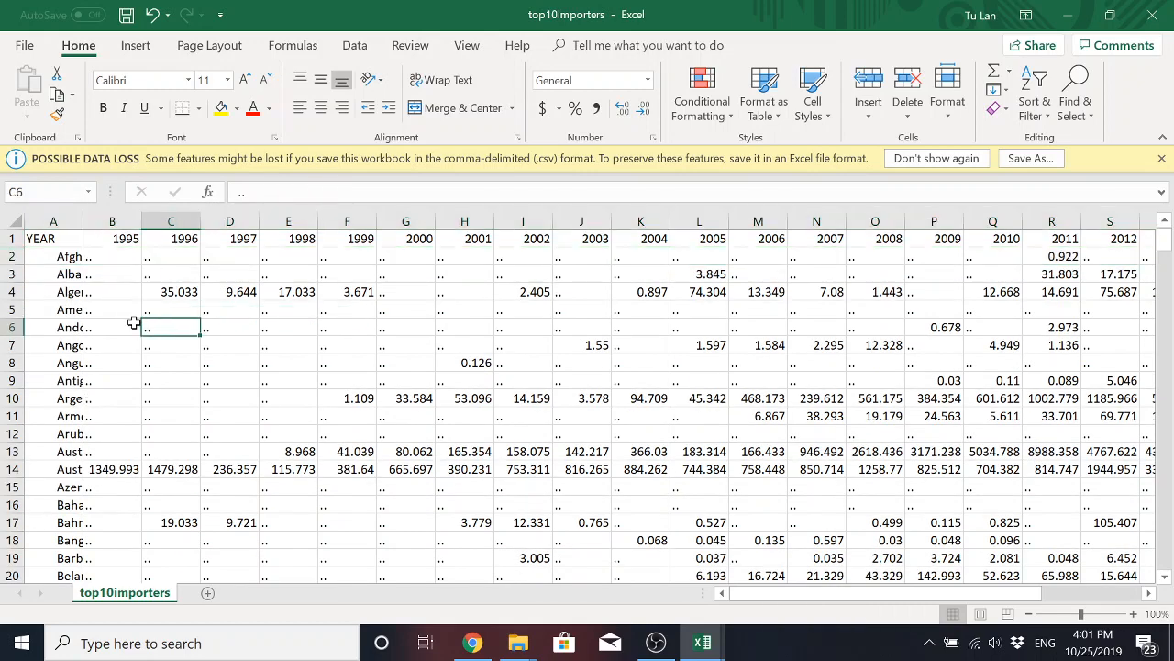
Auto-fit the width of column A to its full country and region names.
scroll(134, 323, "down", 9)
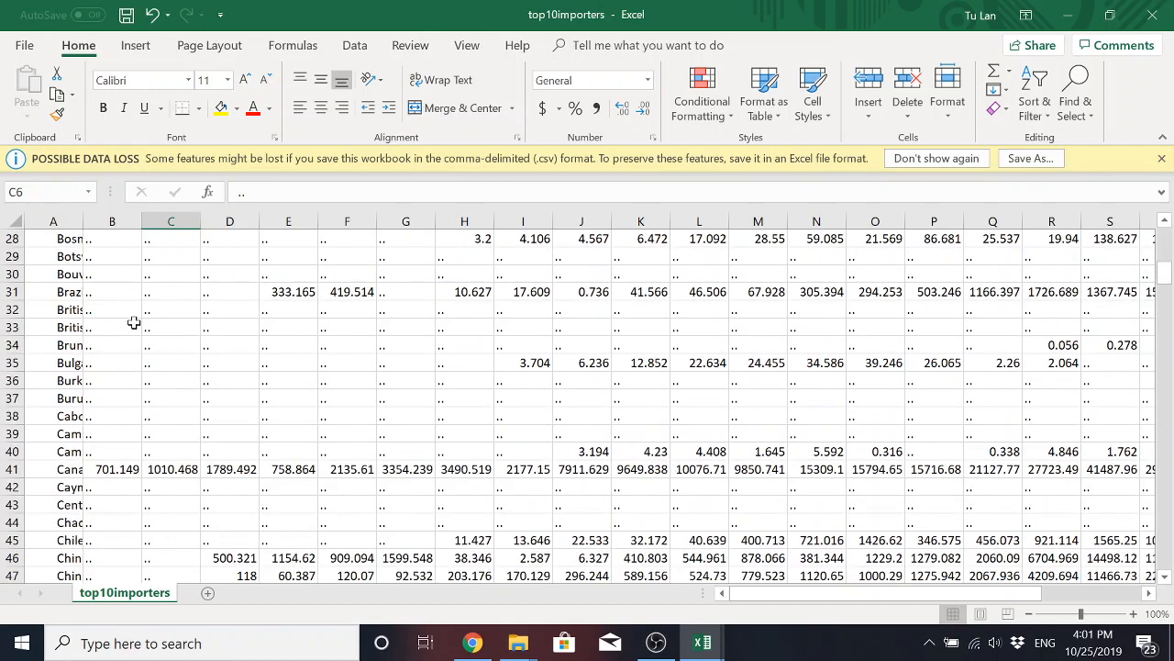
scroll(134, 323, "down", 3)
scroll(180, 359, "down", 5)
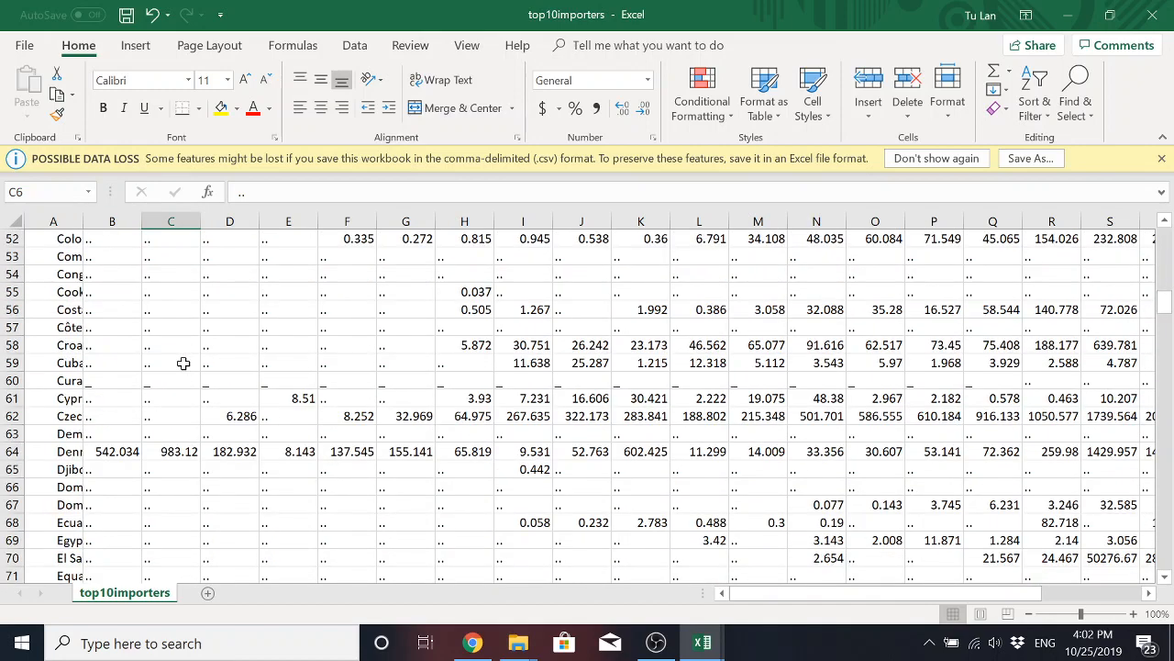
scroll(183, 364, "down", 18)
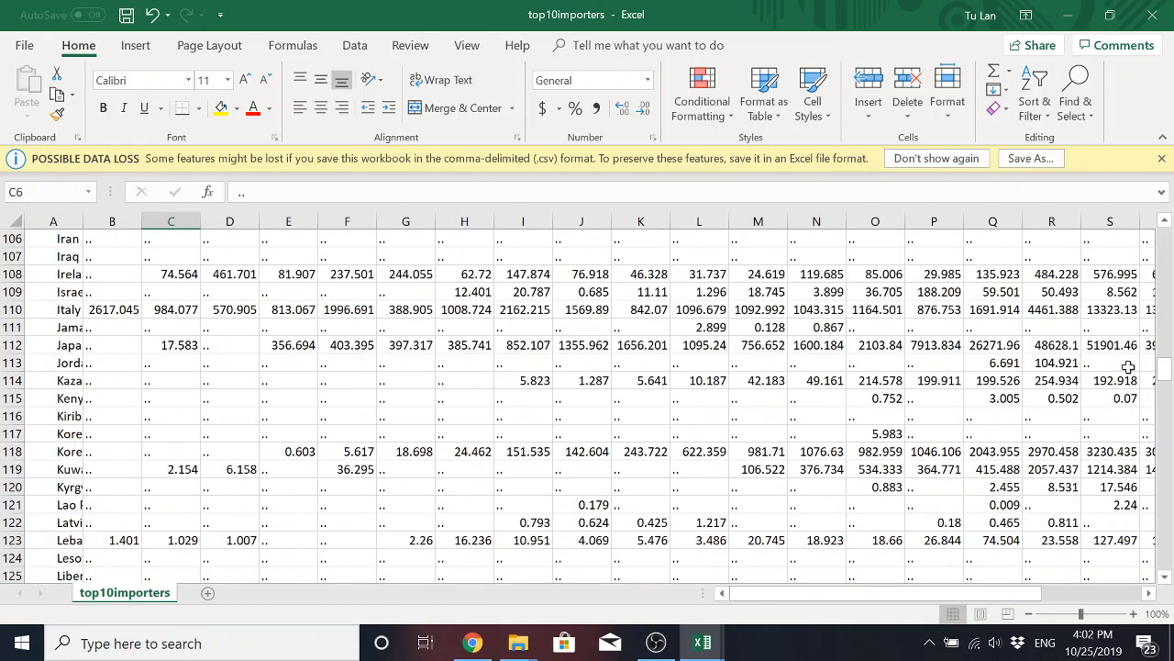
left_click_drag(1164, 368, 1171, 436)
left_click_drag(1169, 510, 1165, 514)
scroll(156, 340, "down", 1)
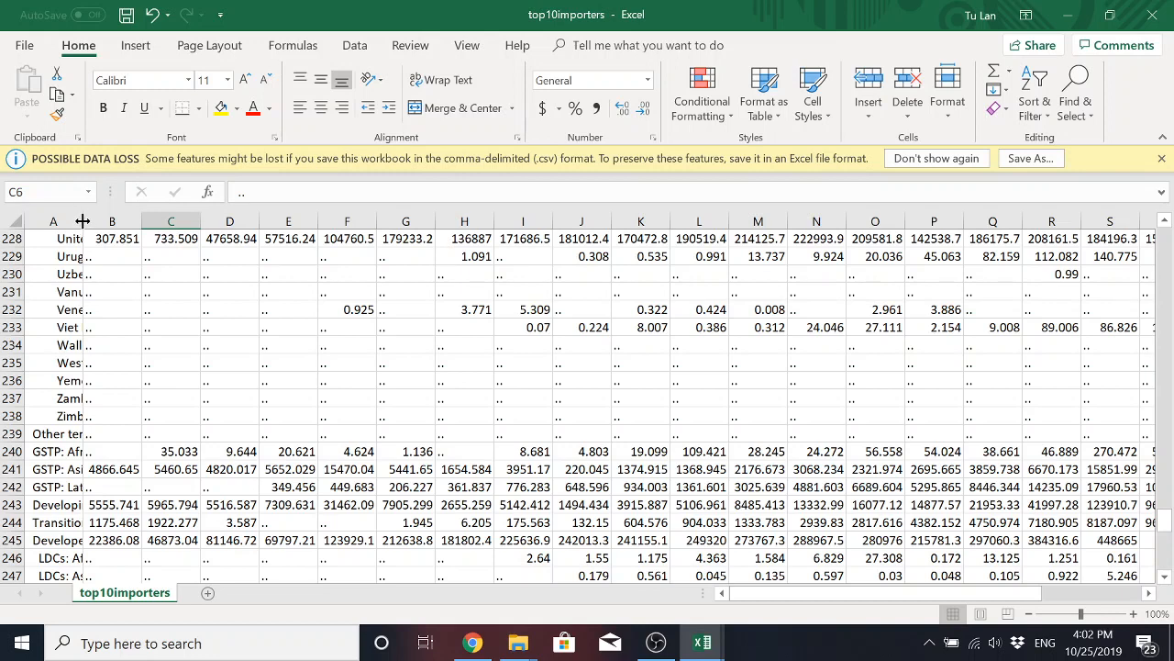
double_click(83, 221)
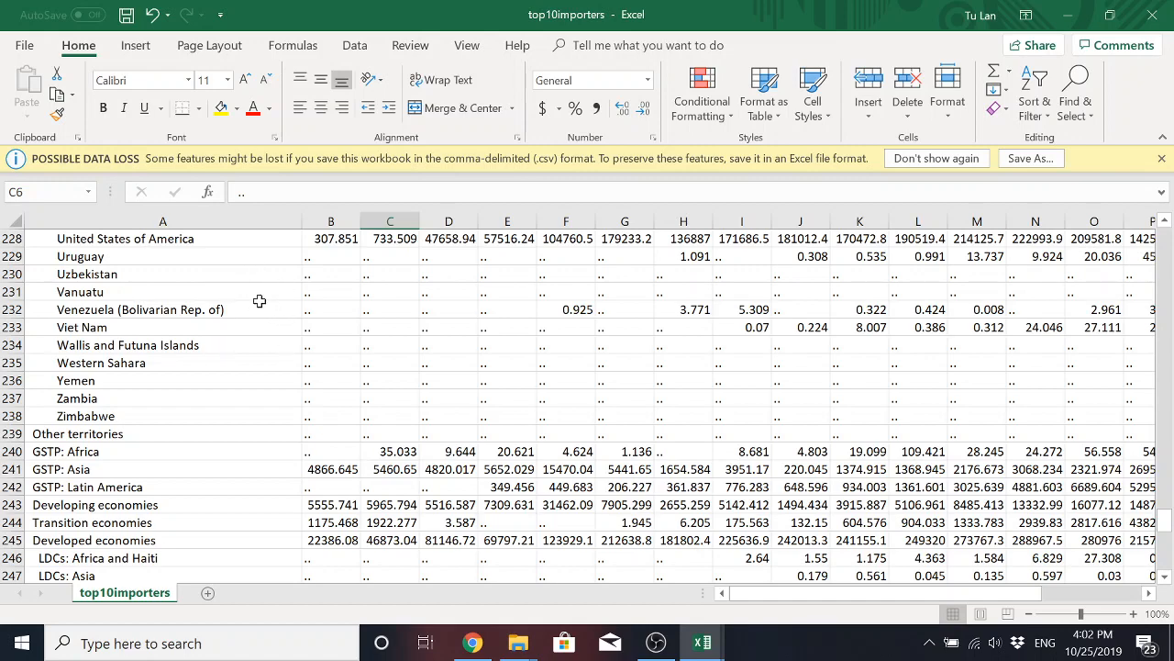
Delete the aggregate region rows below Zimbabwe, from Other territories in row 239 through Oceania in row 272.
scroll(245, 362, "down", 2)
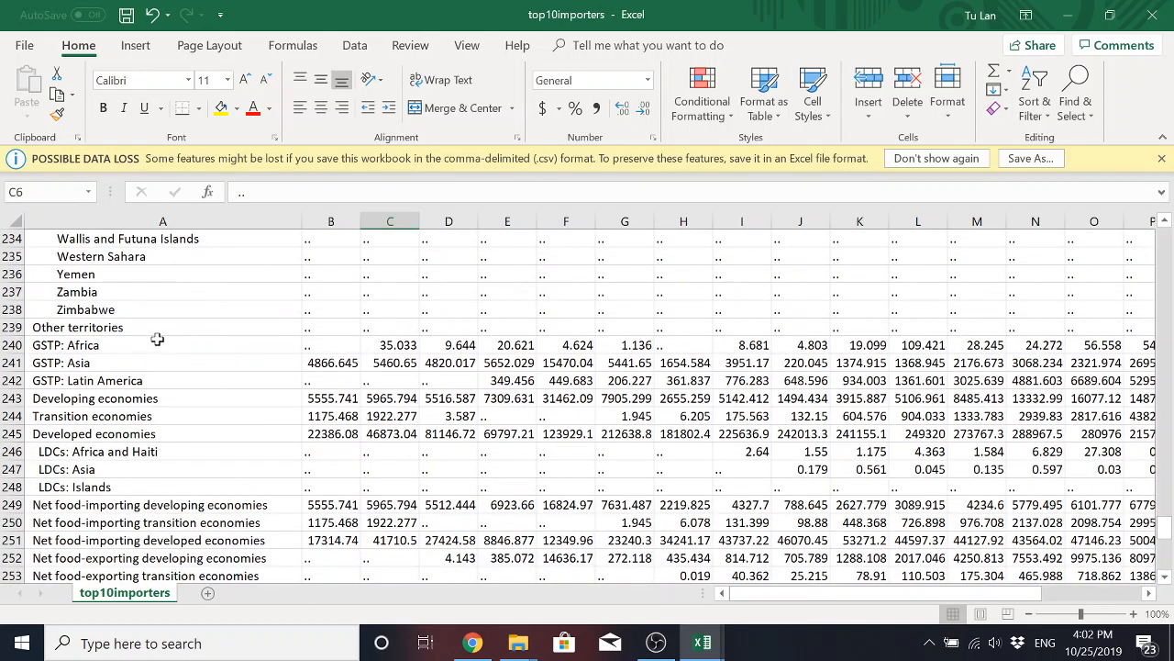
left_click(87, 332)
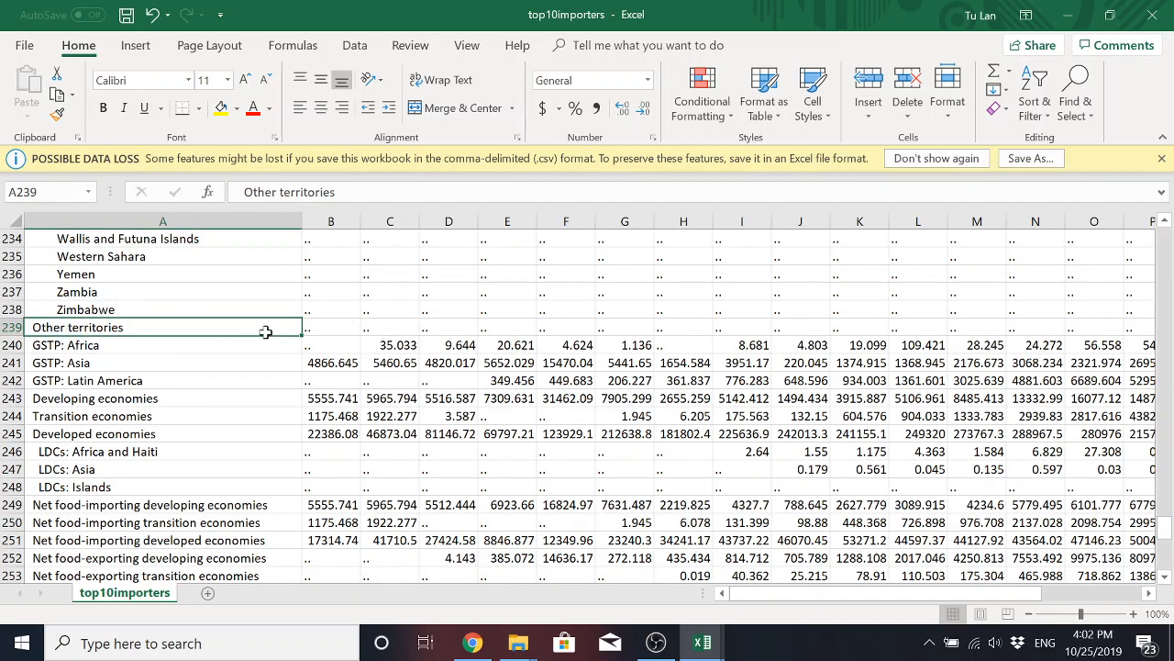
left_click_drag(11, 327, 17, 542)
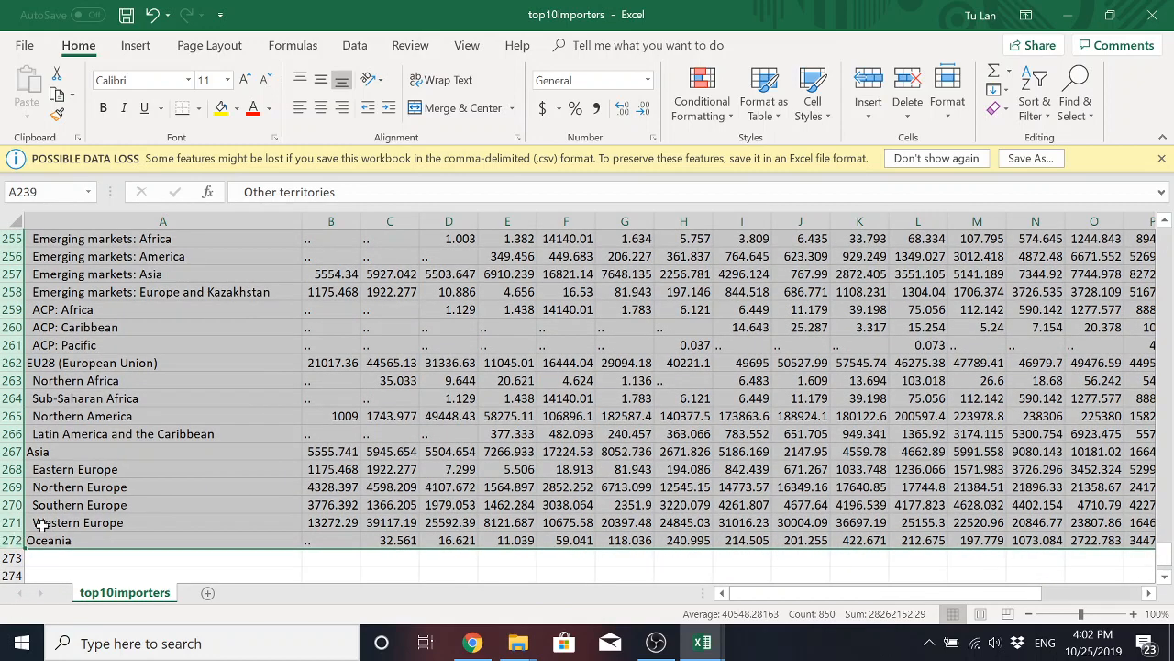
right_click(76, 462)
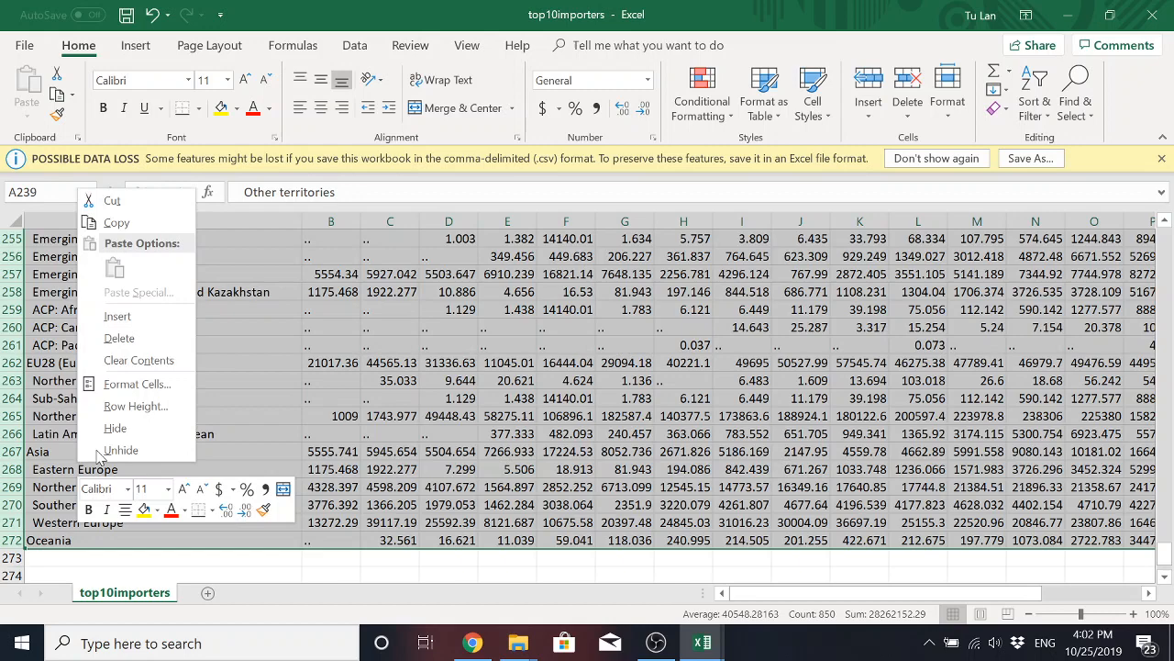
left_click(146, 332)
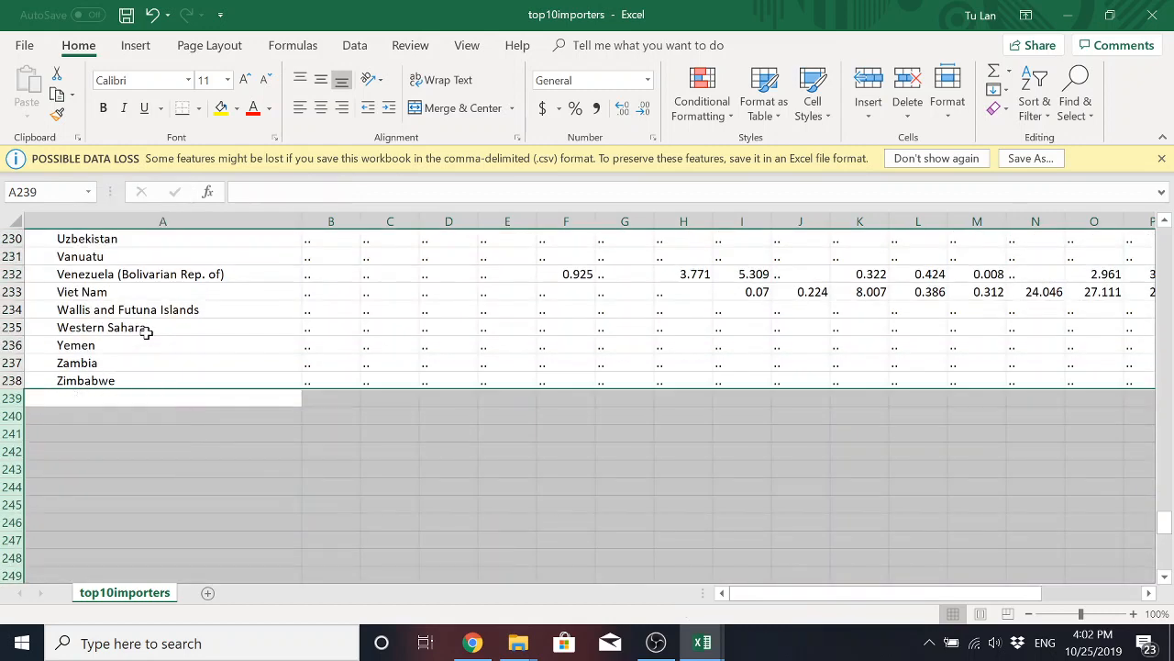
left_click(342, 437)
Change the column header in cell A1 to Country.
scroll(393, 441, "up", 1)
scroll(392, 441, "up", 1)
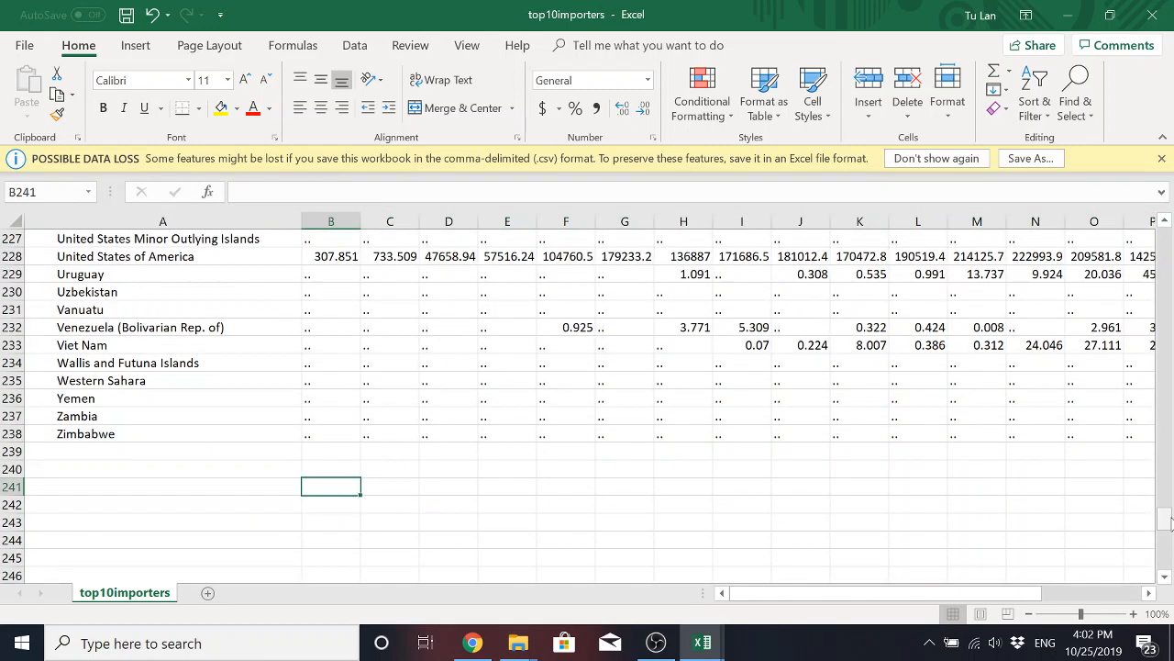
left_click_drag(1165, 519, 1168, 521)
left_click_drag(1170, 445, 1166, 237)
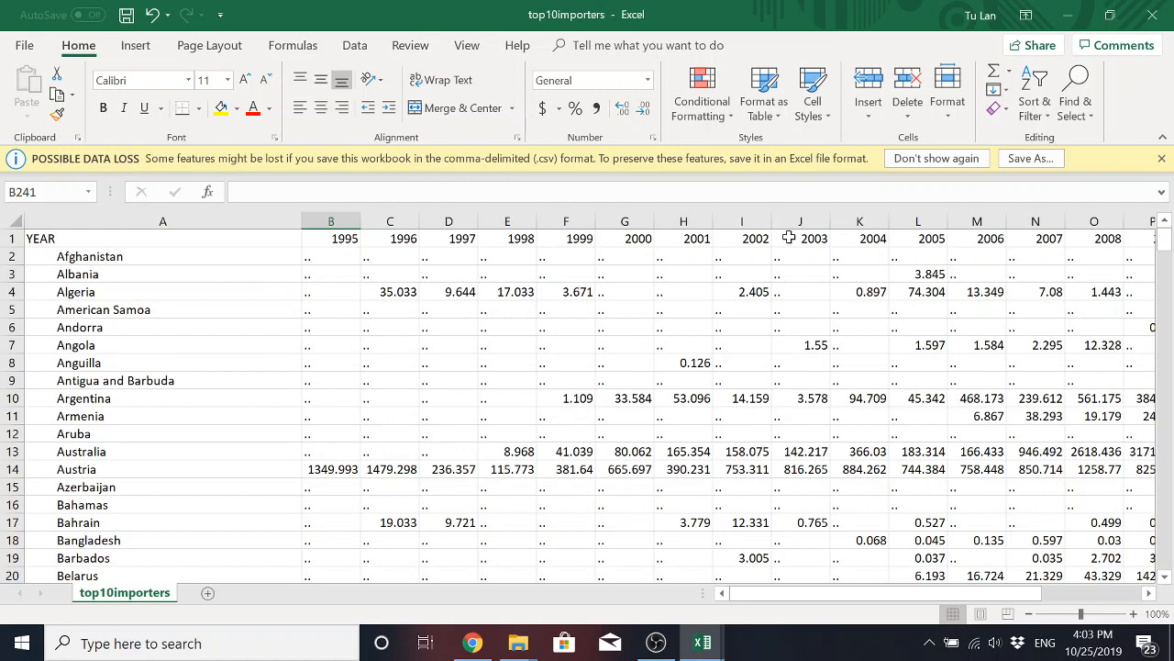
left_click(149, 241)
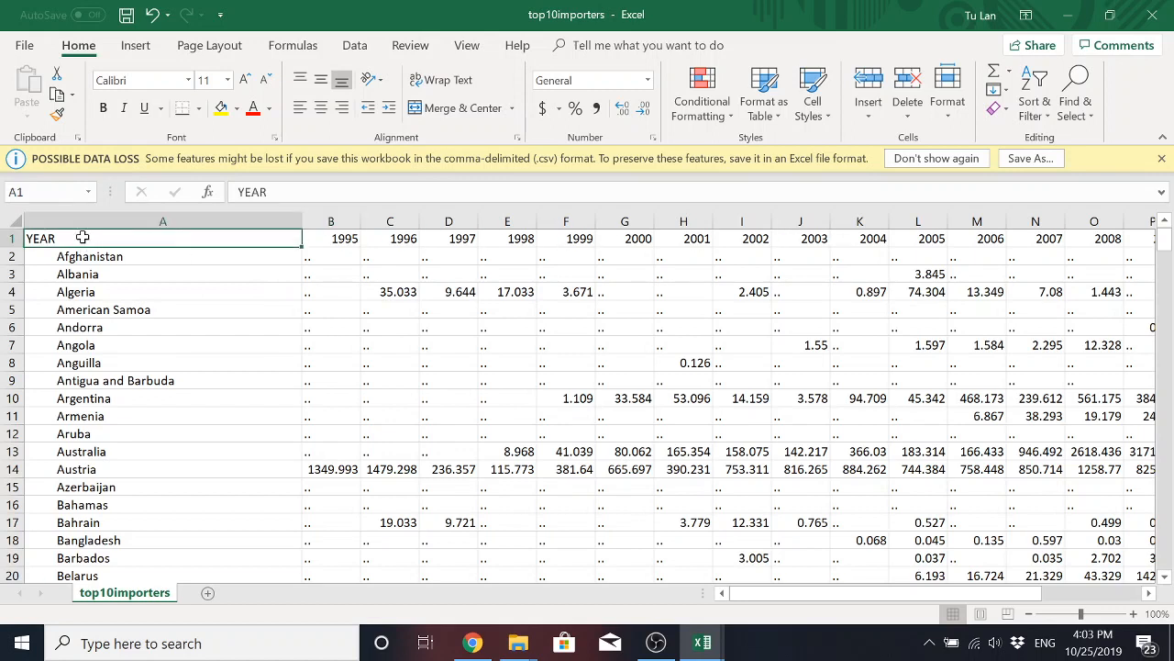
double_click(82, 238)
double_click(81, 238)
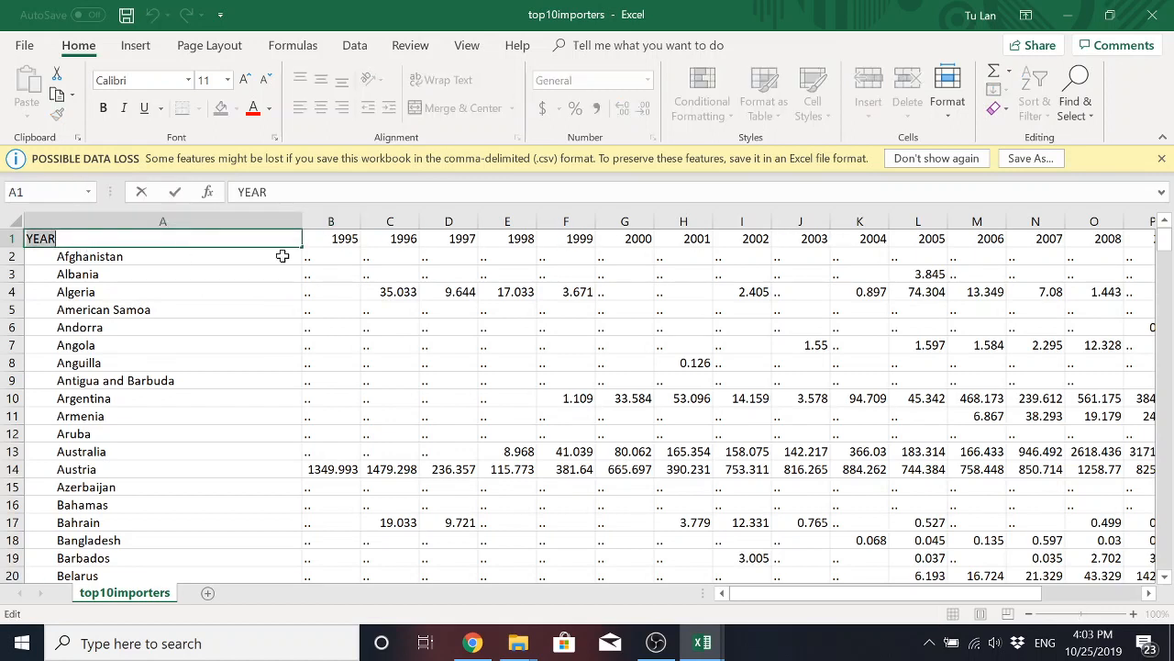
type("Country")
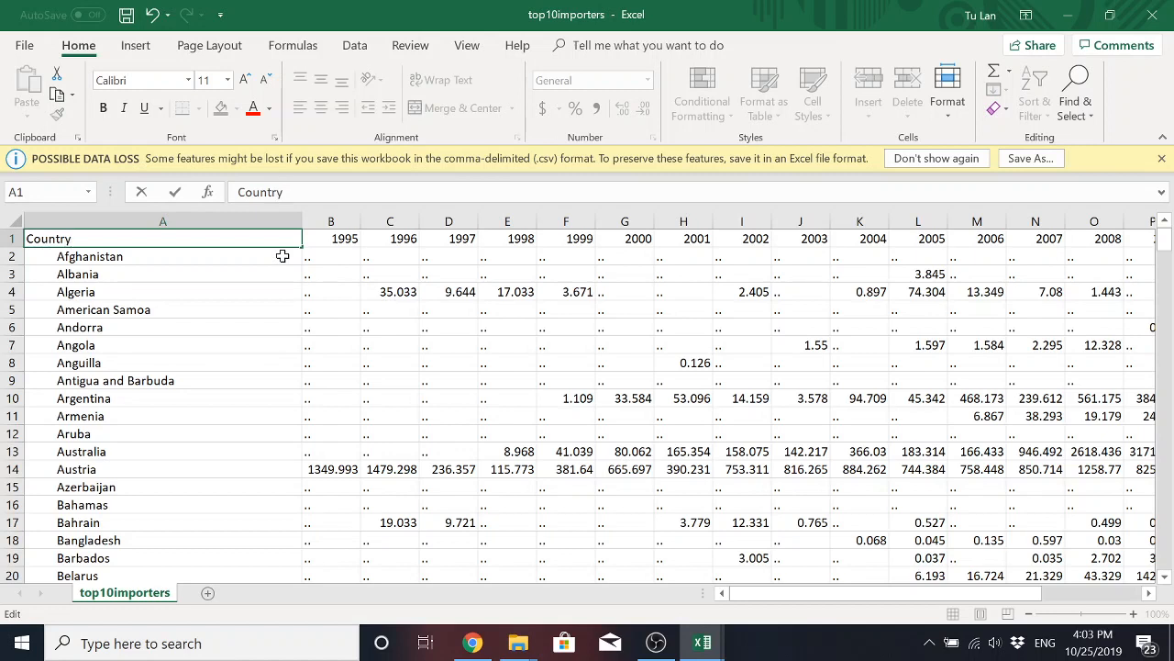
key("Return")
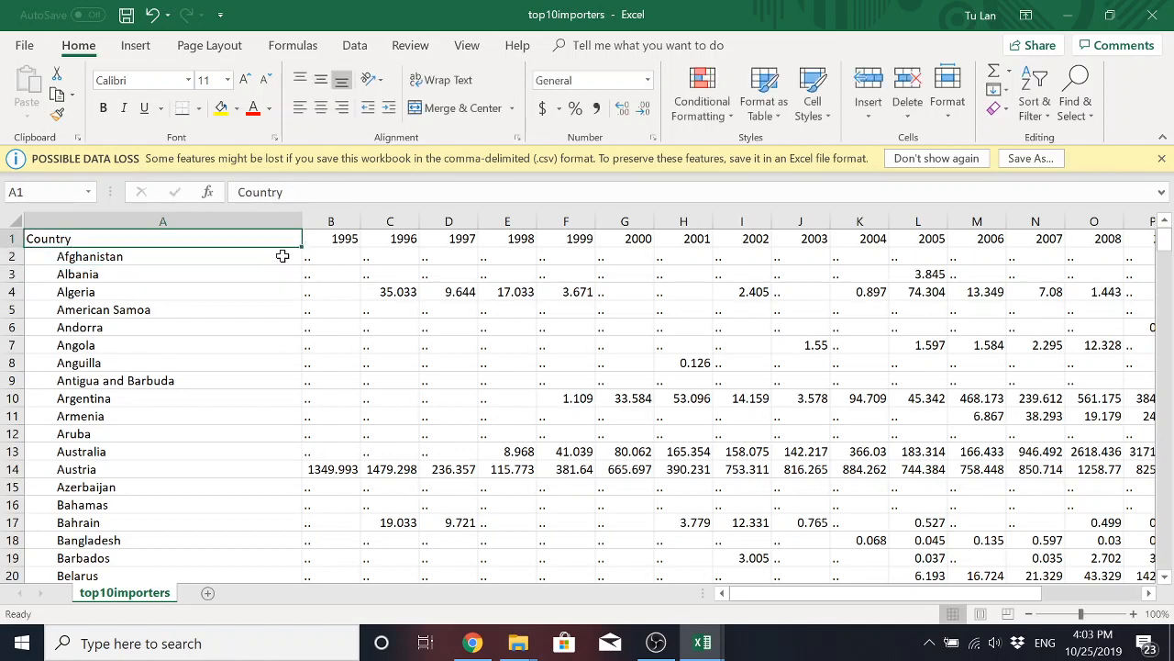
left_click(325, 280)
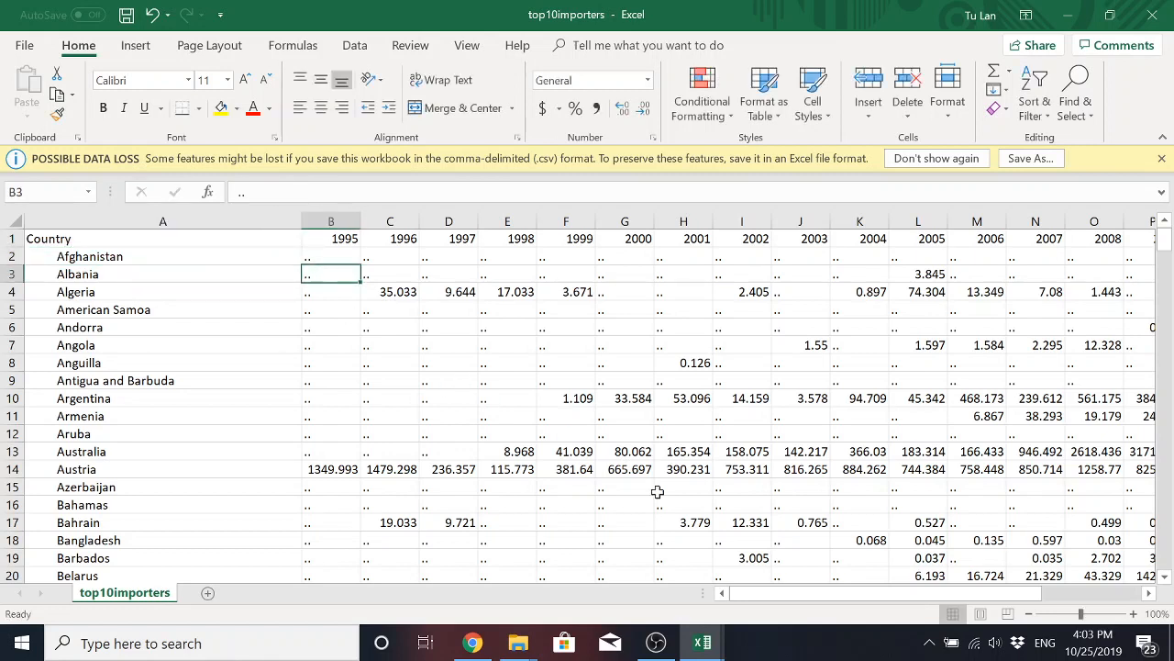
Inspect the two-dot placeholder cells in the yearly columns for the countries from Algeria to Angola.
left_click(503, 331)
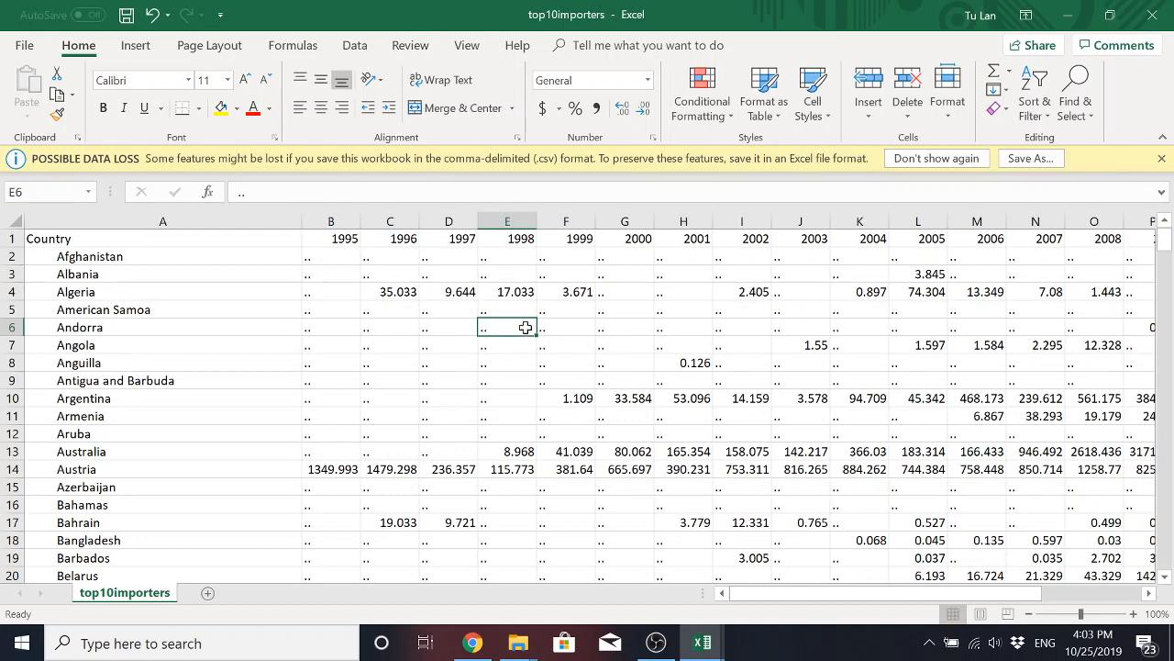
left_click(513, 309)
left_click(402, 306)
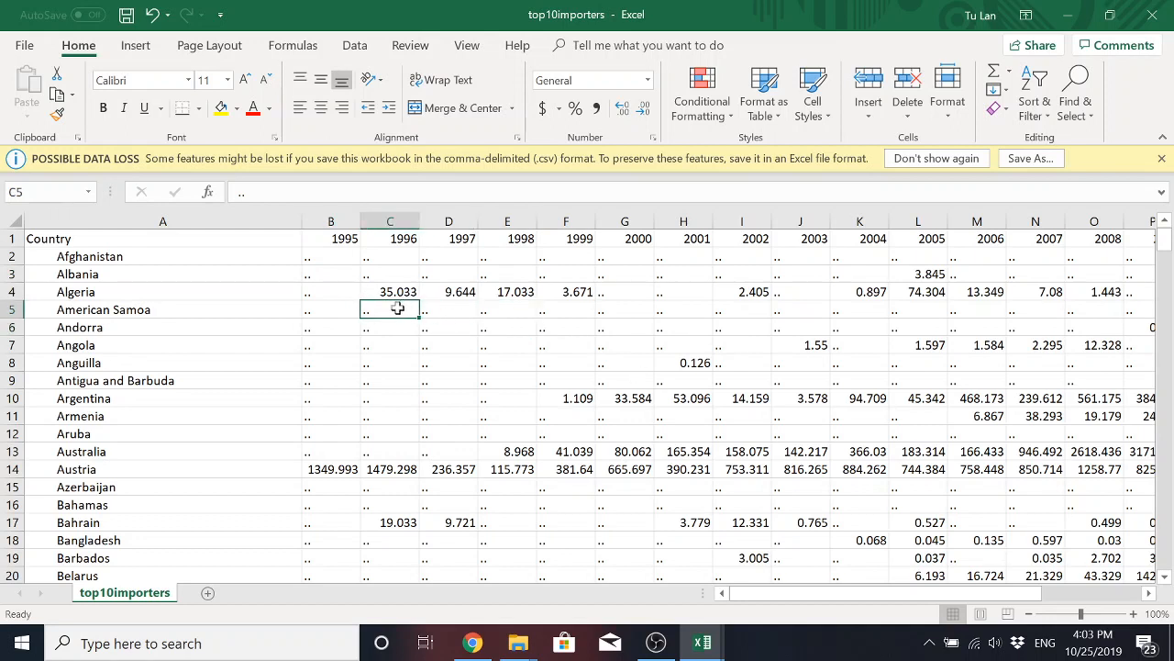
left_click(344, 310)
left_click(380, 309)
left_click(447, 309)
left_click(562, 309)
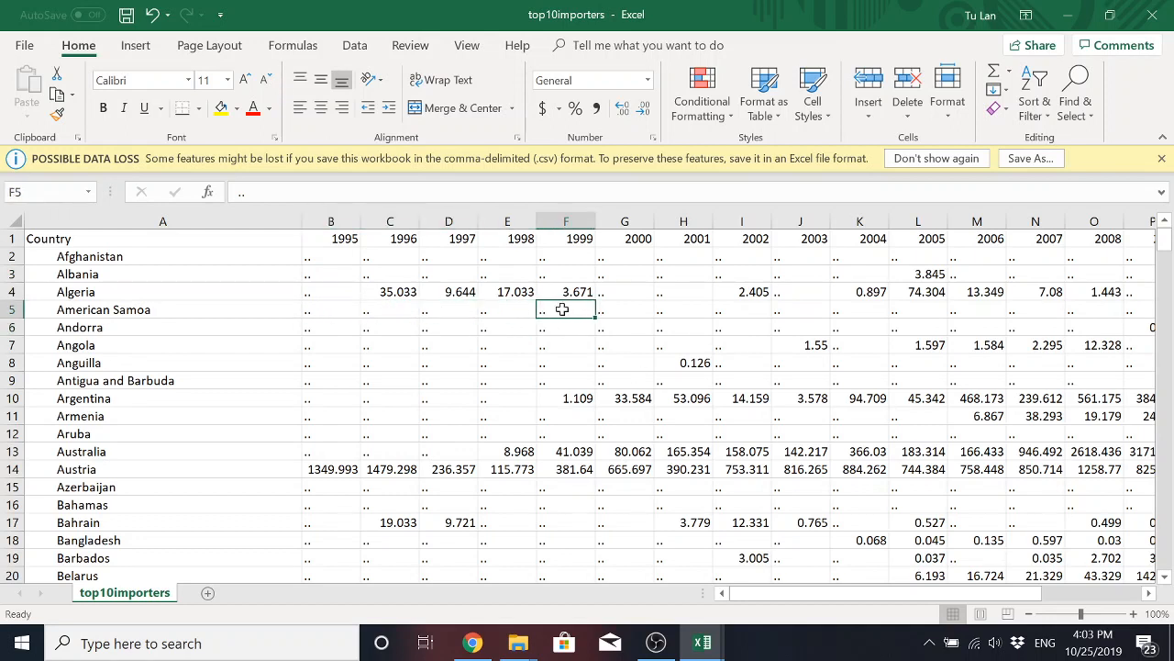
left_click(507, 311)
left_click(515, 292)
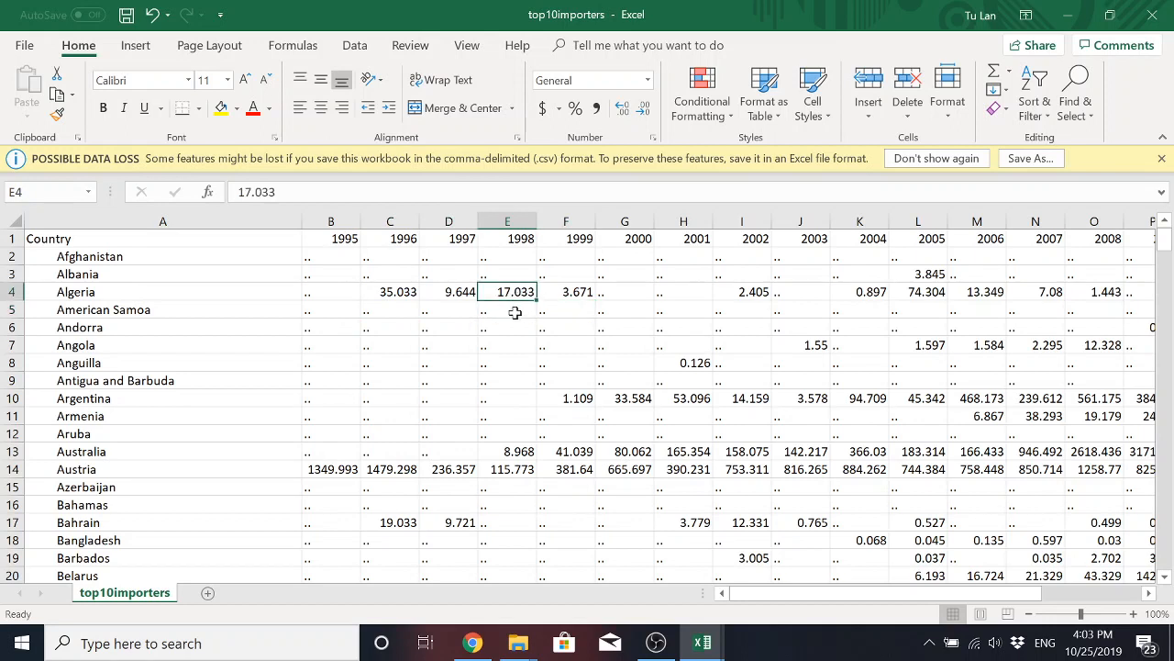
left_click(521, 342)
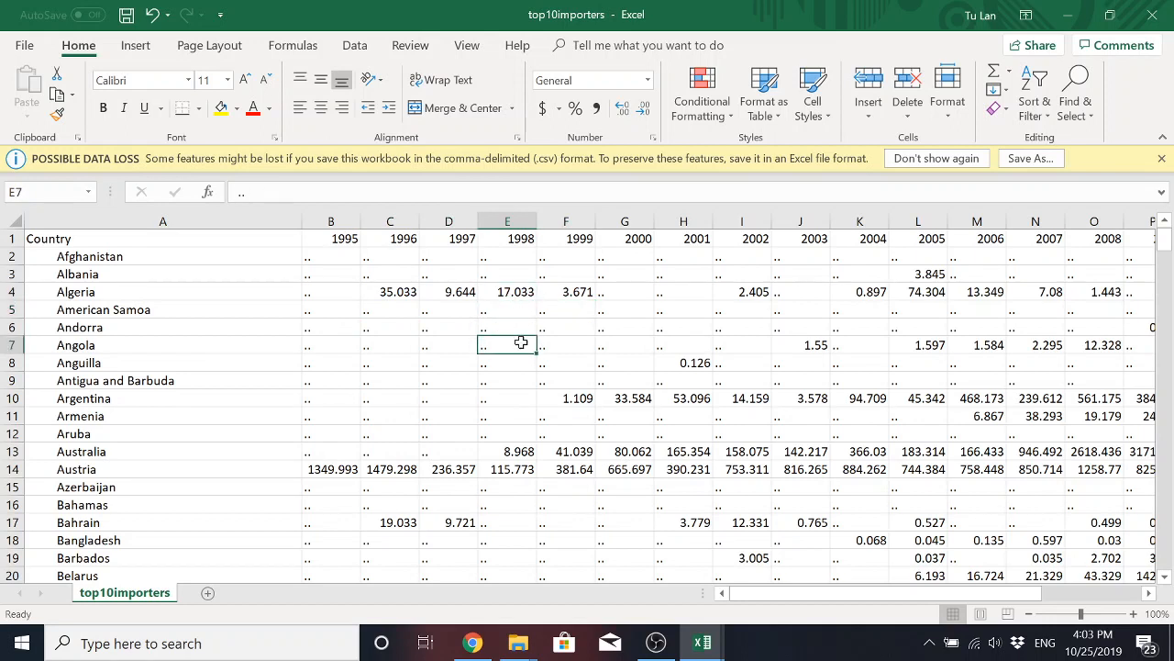
left_click(376, 350)
left_click(335, 346)
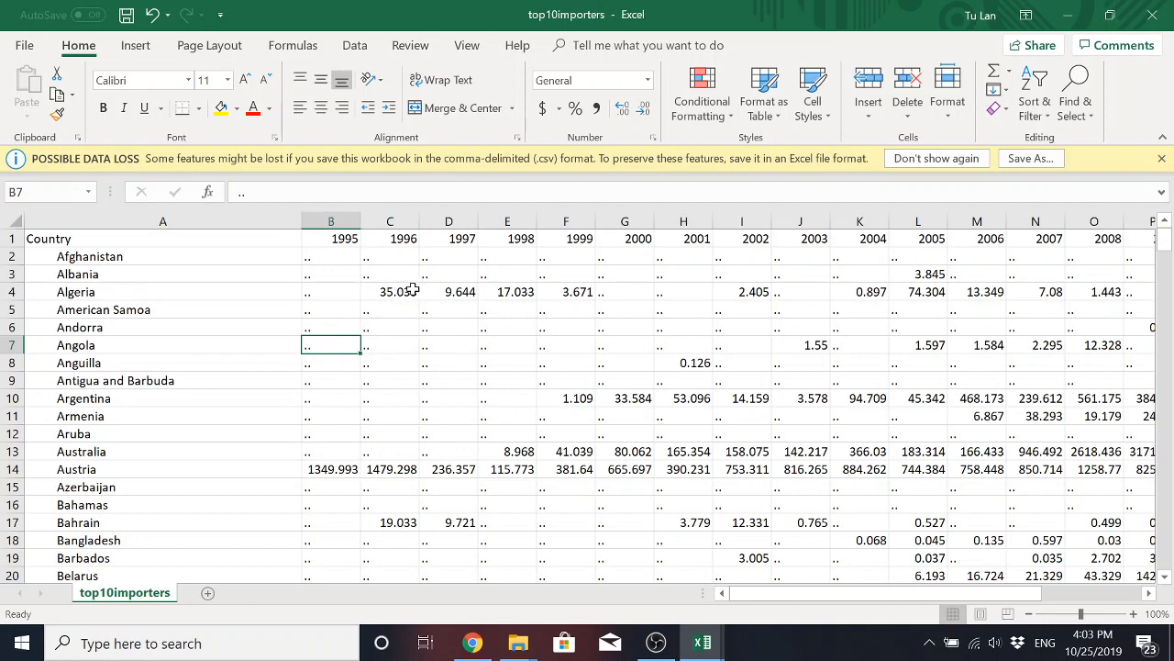
left_click(400, 345)
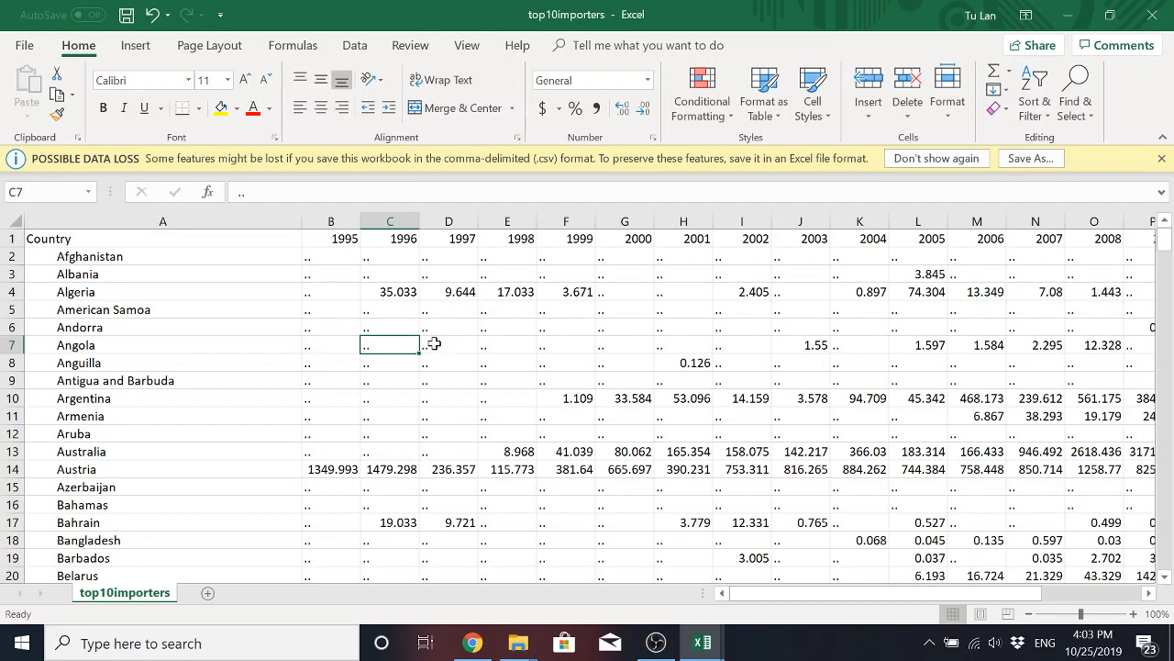
left_click(437, 344)
left_click(391, 344)
left_click(326, 344)
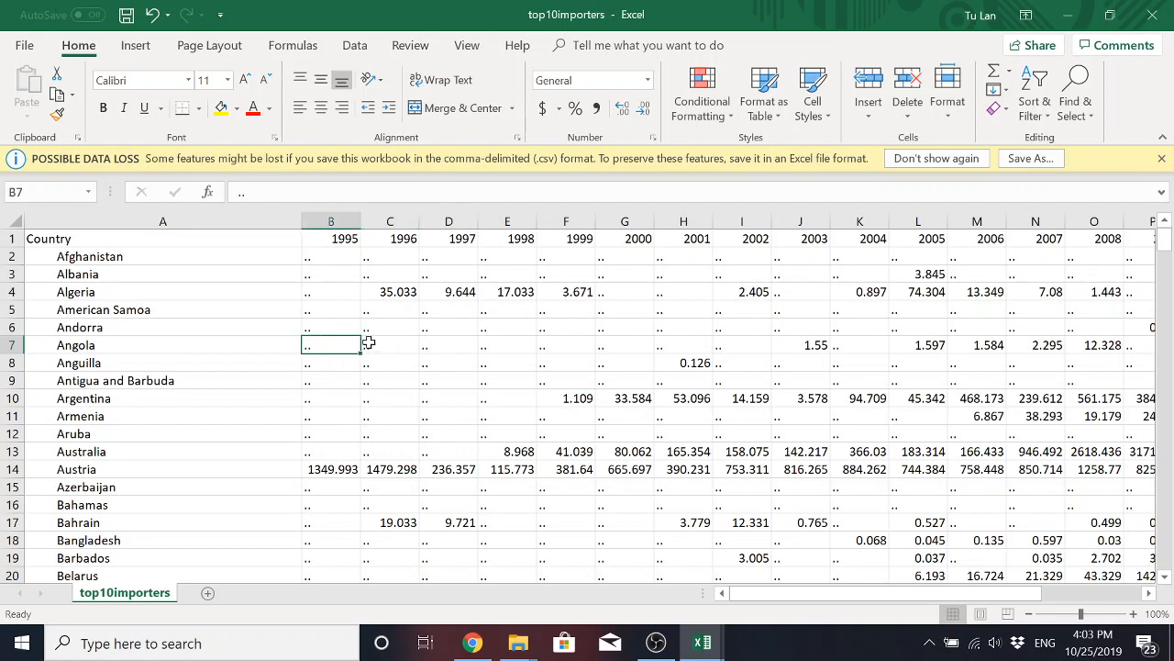
left_click(341, 327)
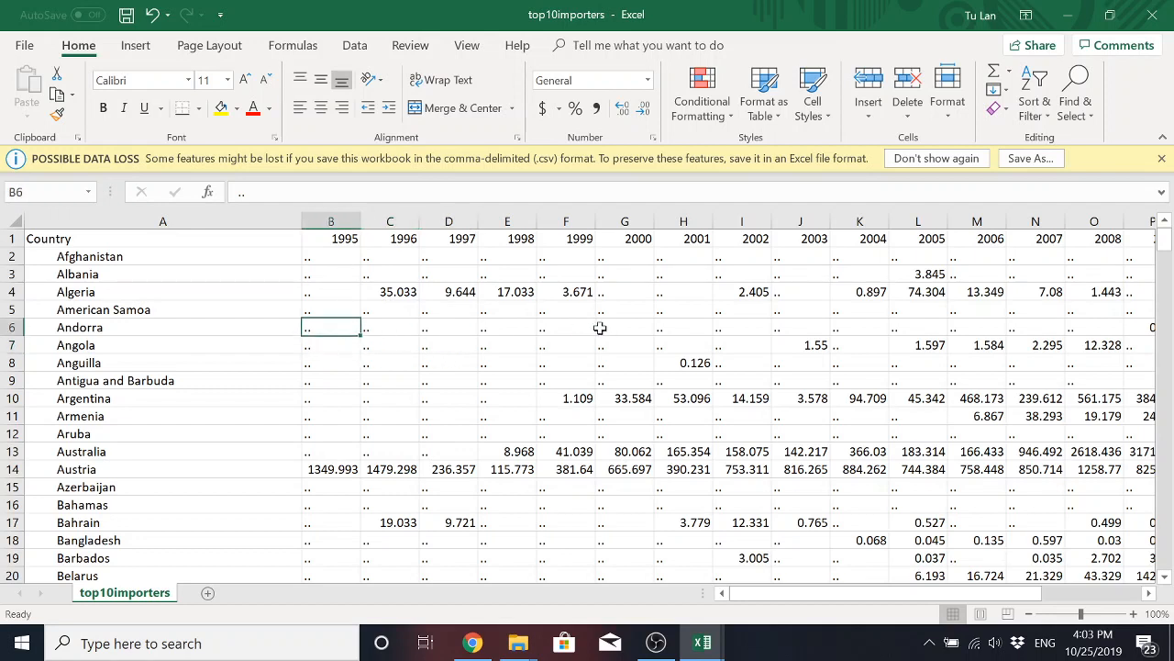
left_click(849, 329)
left_click_drag(343, 328, 606, 328)
left_click(676, 328)
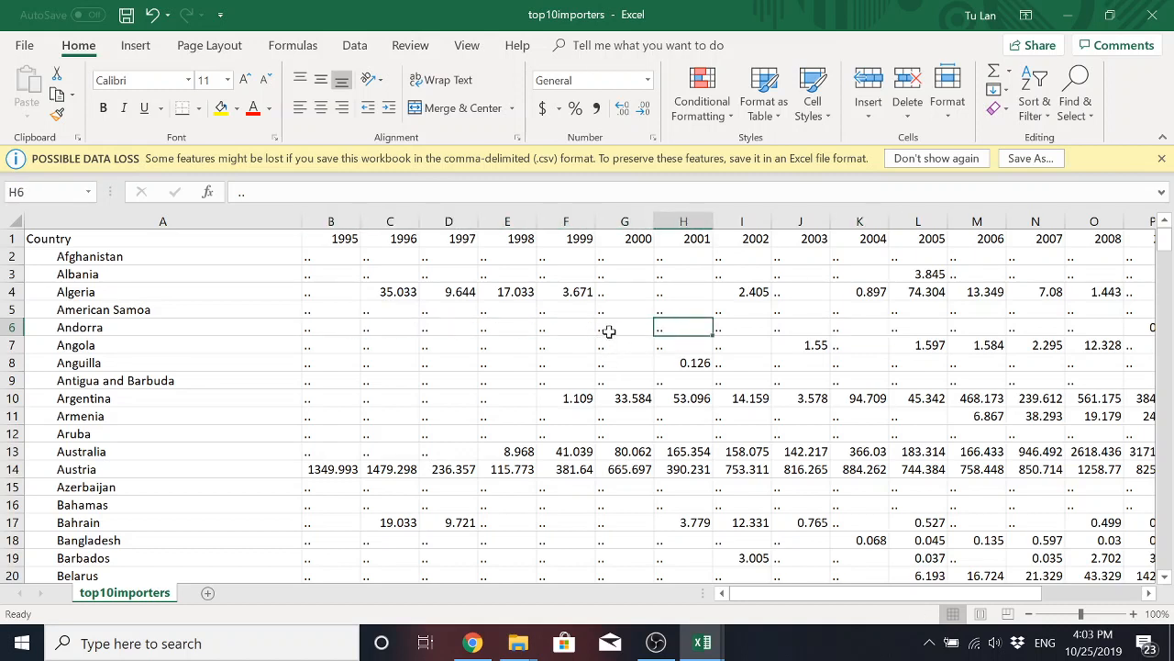
left_click(544, 329)
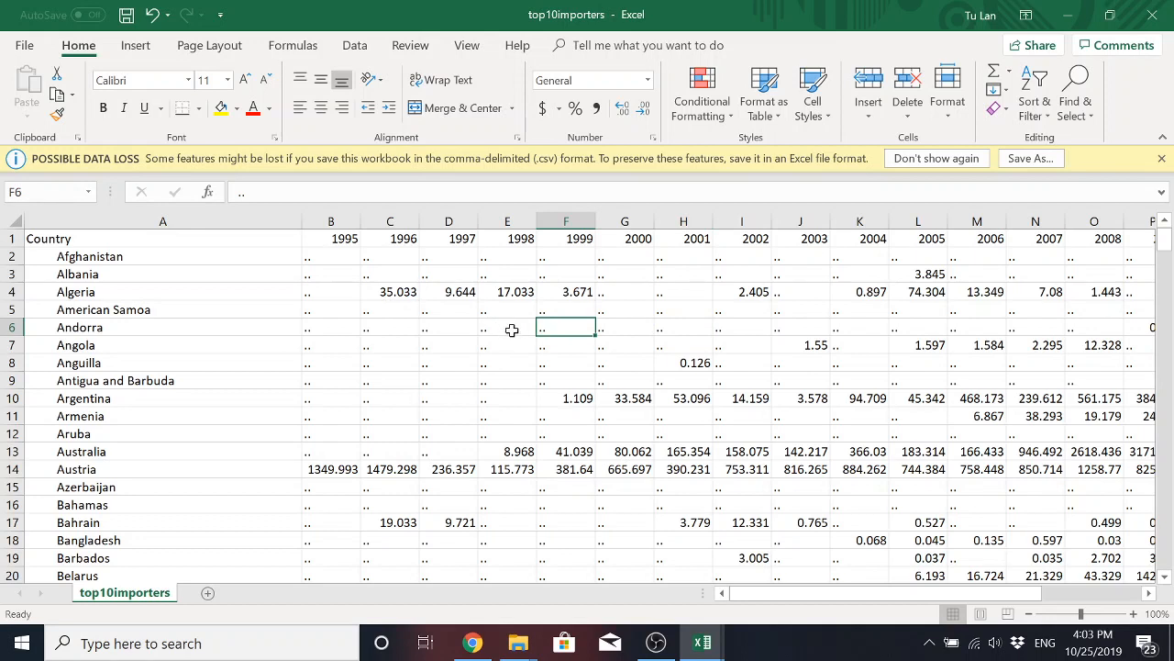
left_click(510, 329)
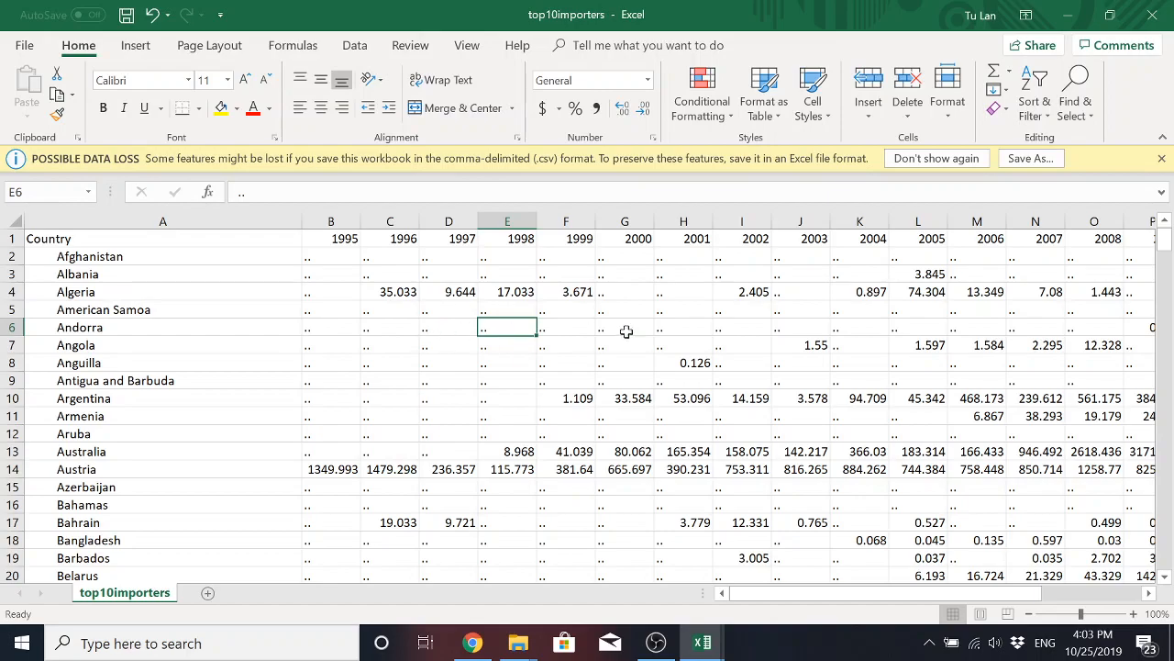
Compare the underscore placeholders in the Bonaire, Sint Eustatius and Saba row with the two-dot placeholders in the Bolivia row.
scroll(542, 357, "down", 1)
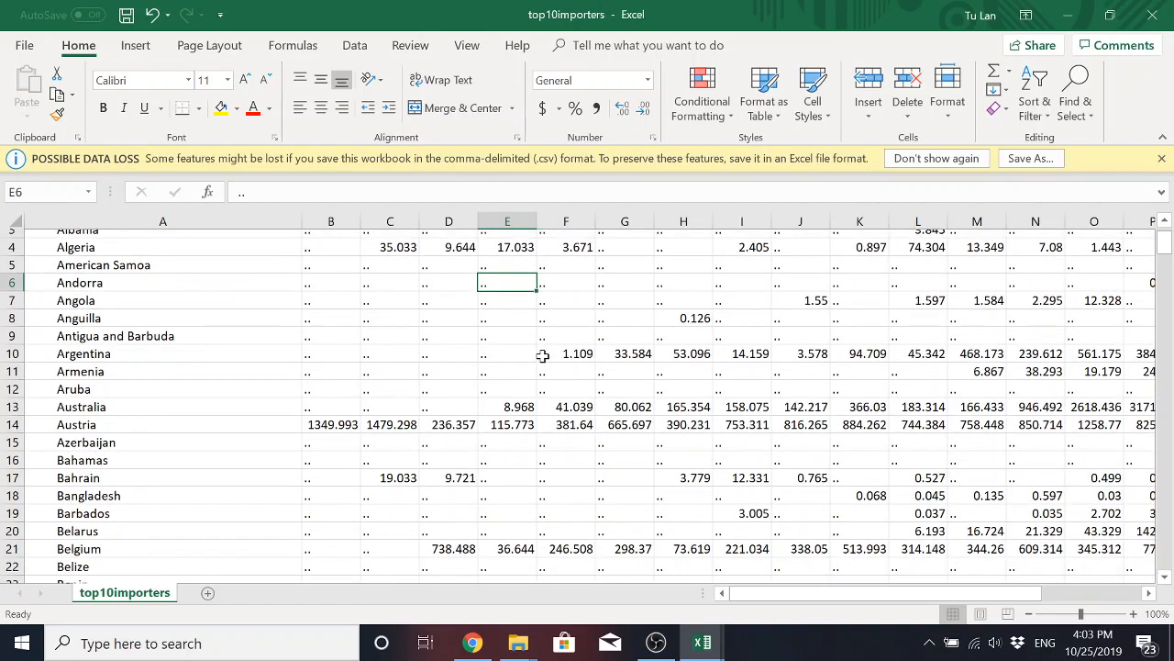
scroll(542, 358, "up", 1)
scroll(542, 359, "down", 5)
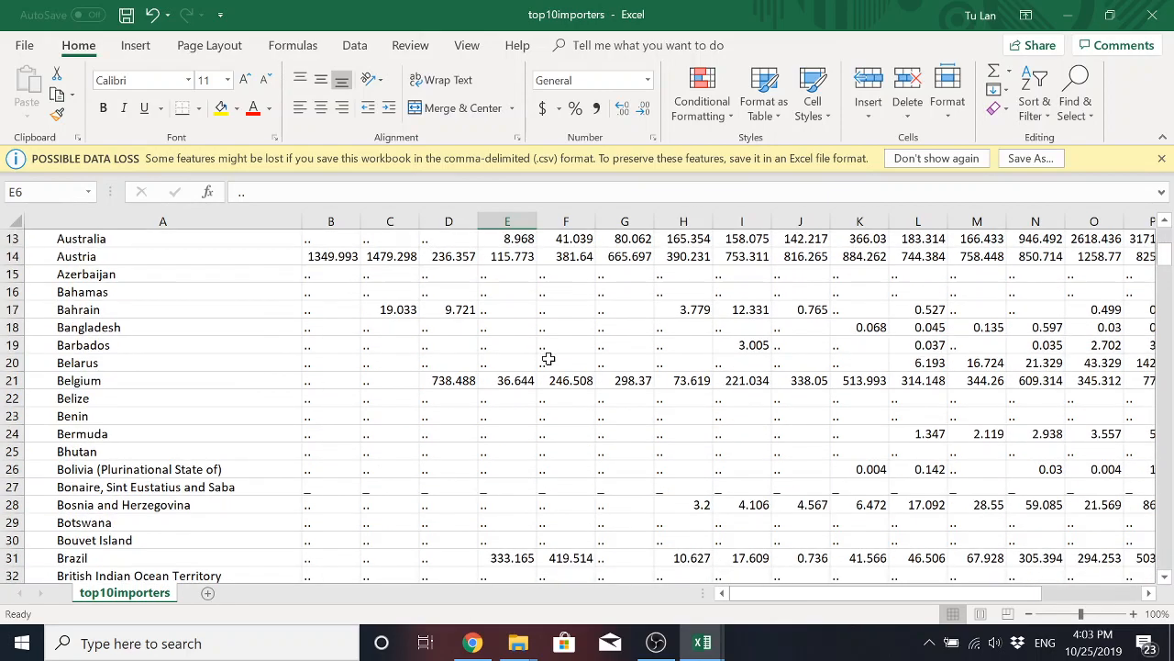
left_click(450, 436)
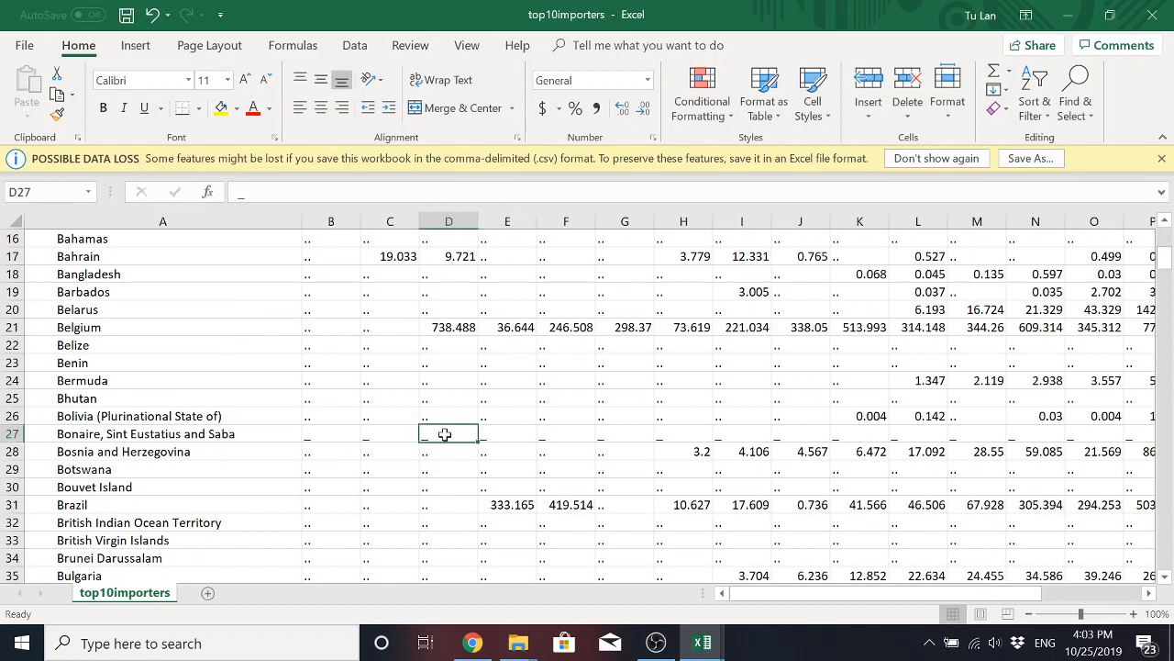
left_click(438, 414)
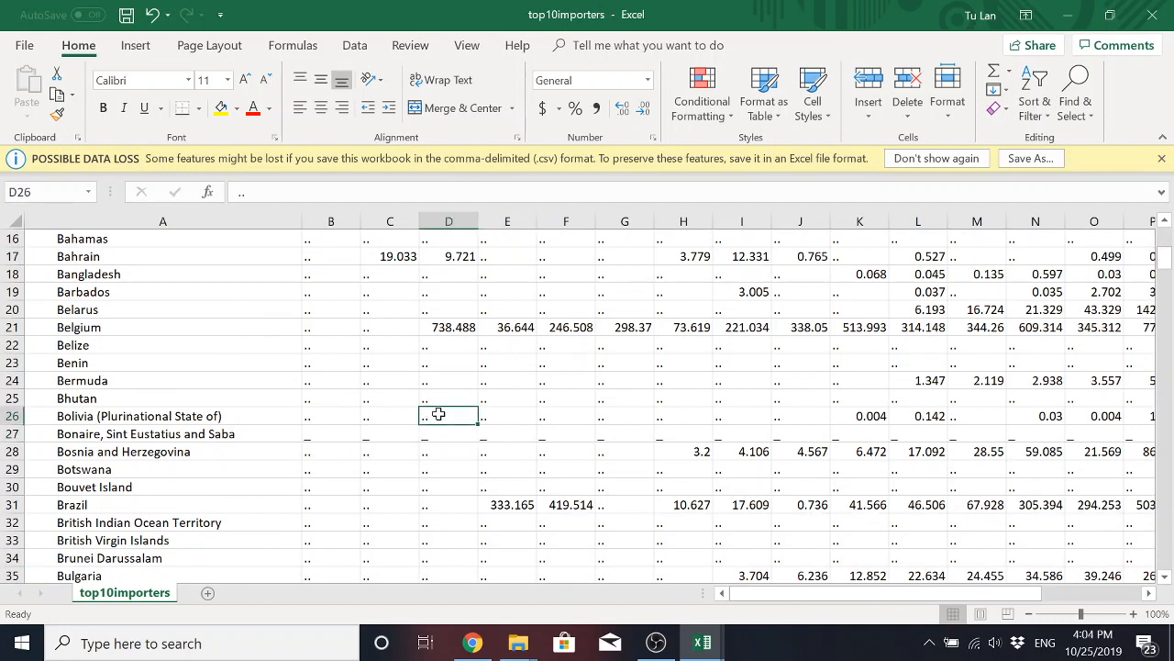
left_click(446, 434)
left_click(446, 416)
left_click(447, 434)
left_click(446, 420)
left_click(451, 436)
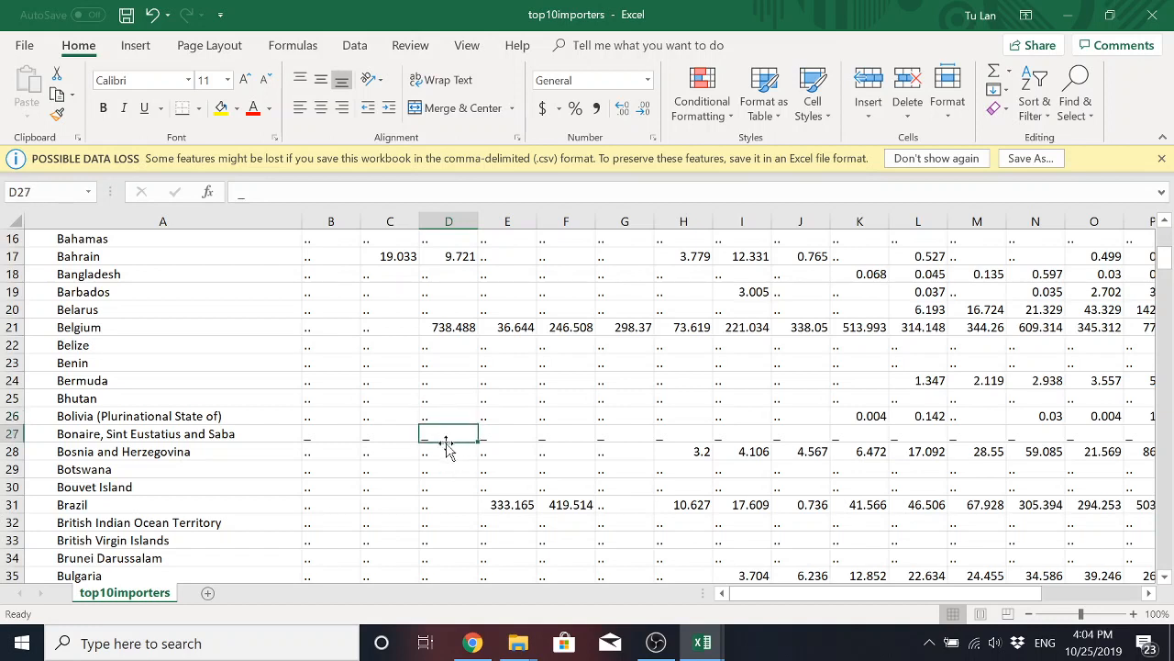
left_click(445, 416)
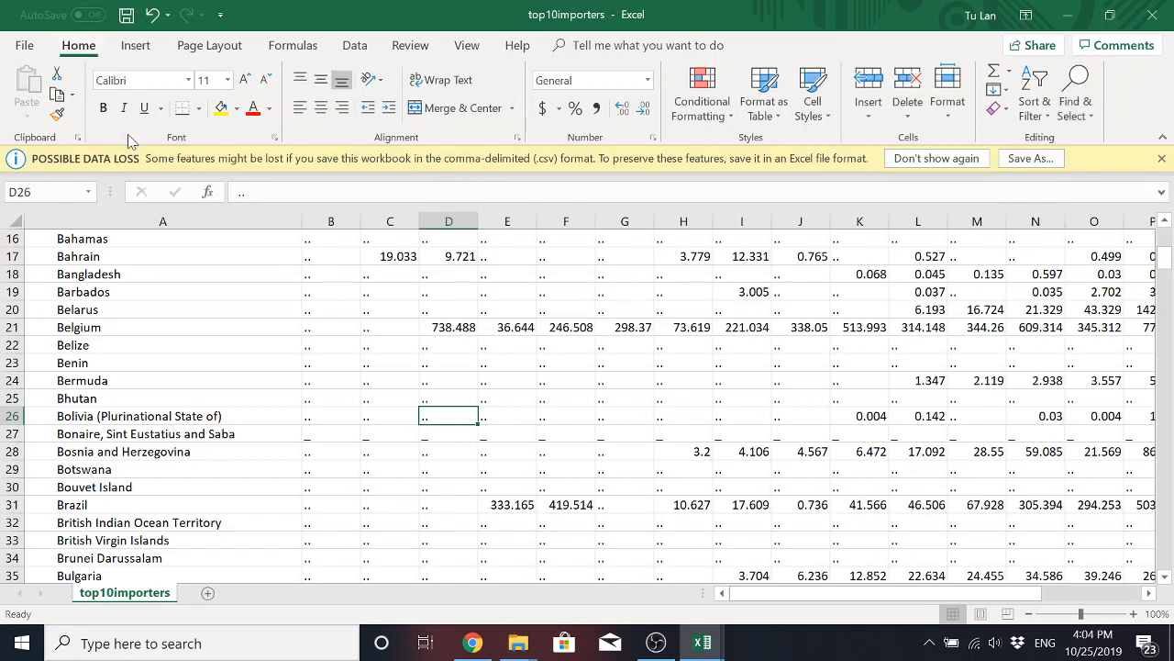
Replace every ".." placeholder in the worksheet with an empty value.
left_click(1085, 107)
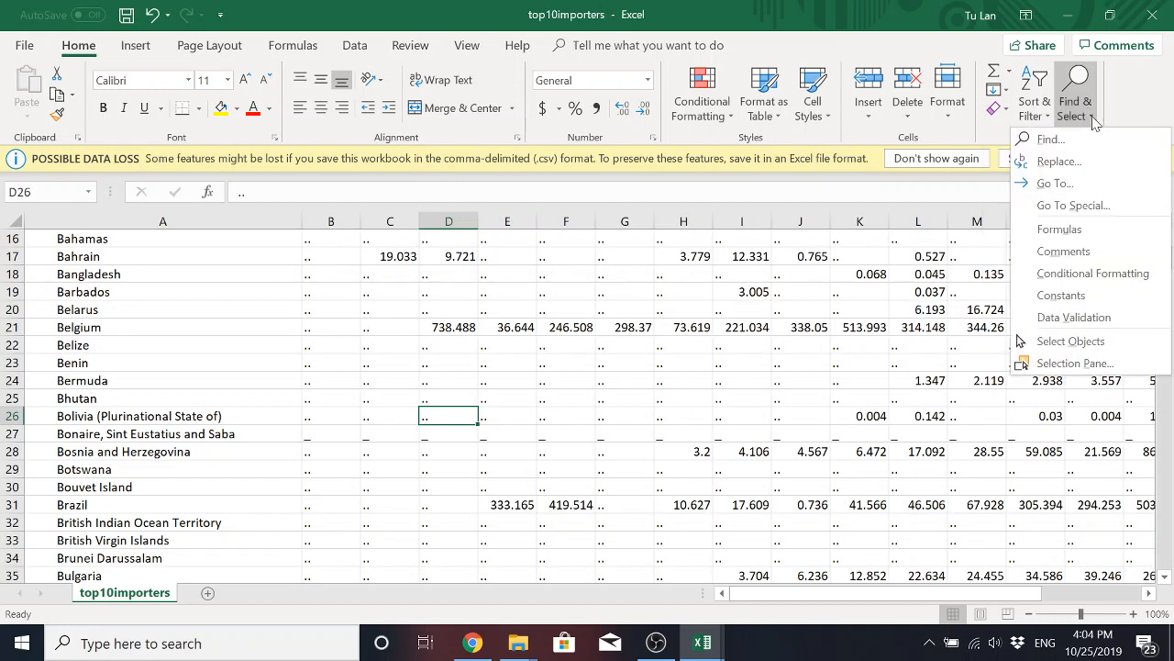
left_click(1059, 161)
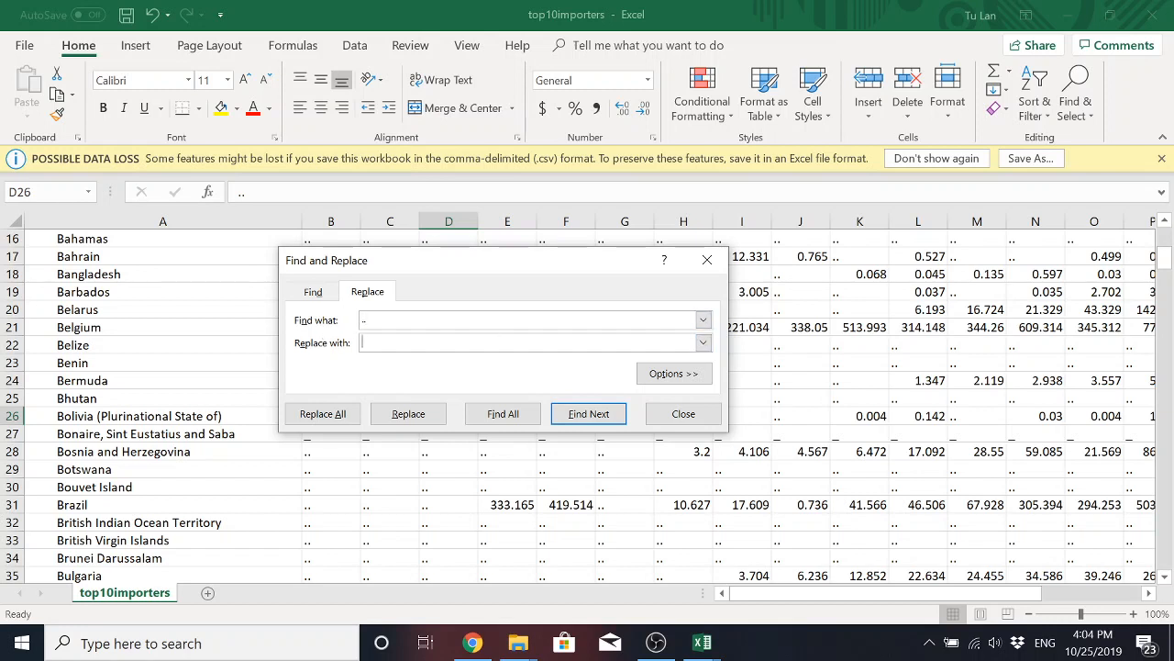
left_click(367, 349)
left_click(322, 413)
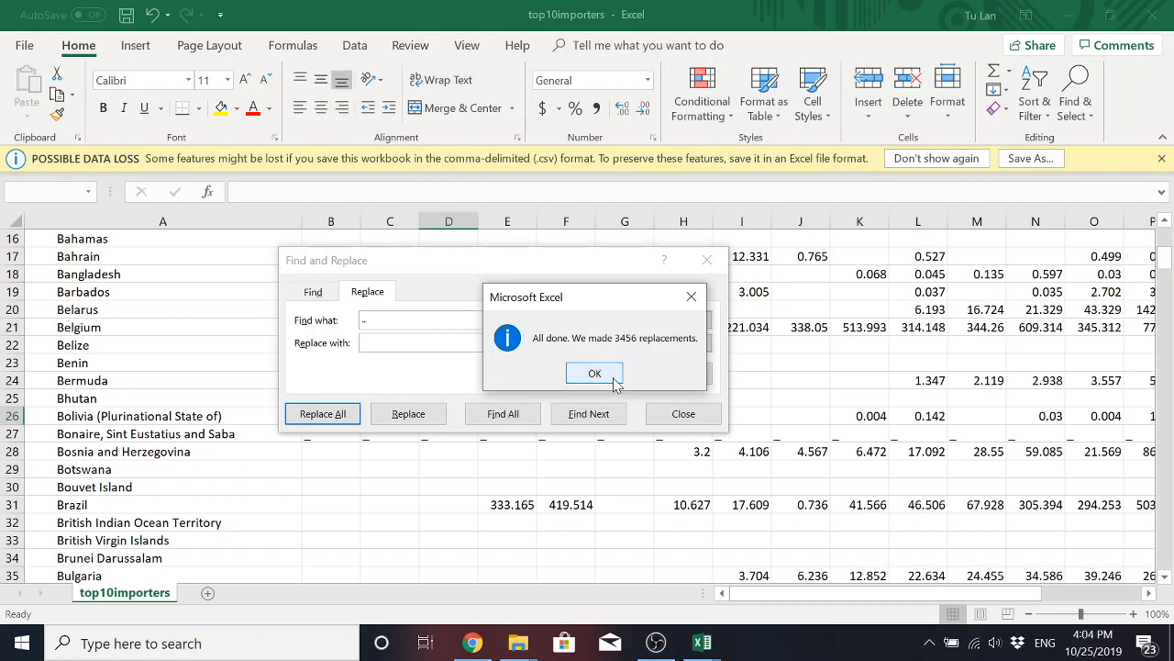
left_click(614, 376)
Replace every "_" placeholder in the worksheet with an empty value and close Find and Replace.
left_click(431, 320)
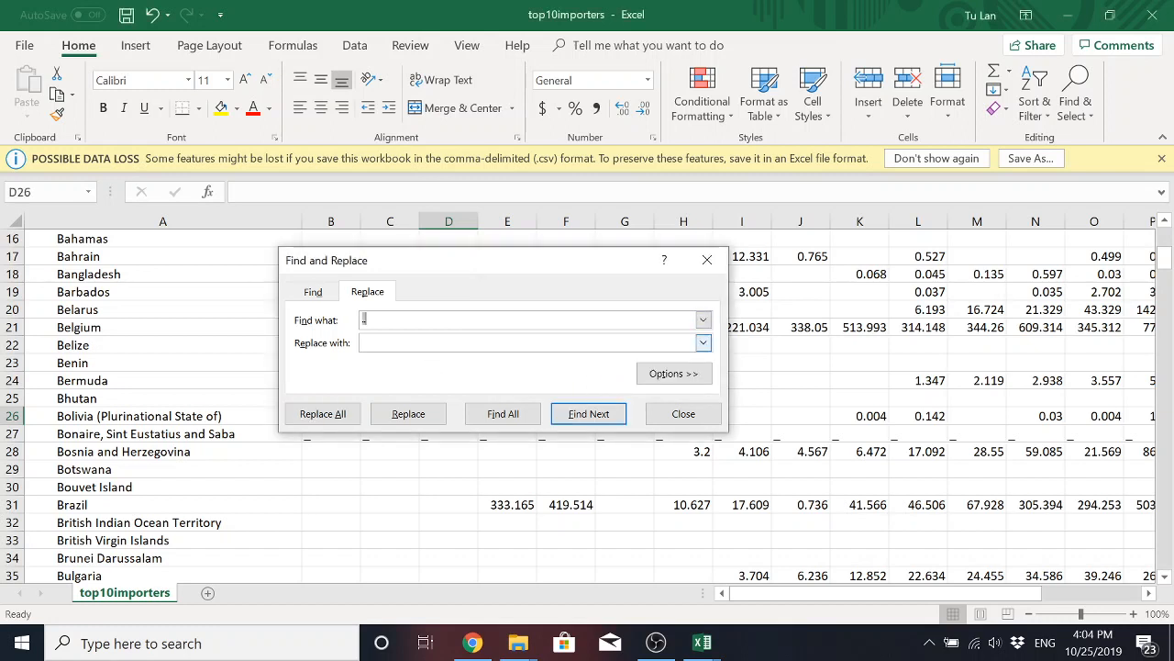
left_click_drag(529, 265, 565, 320)
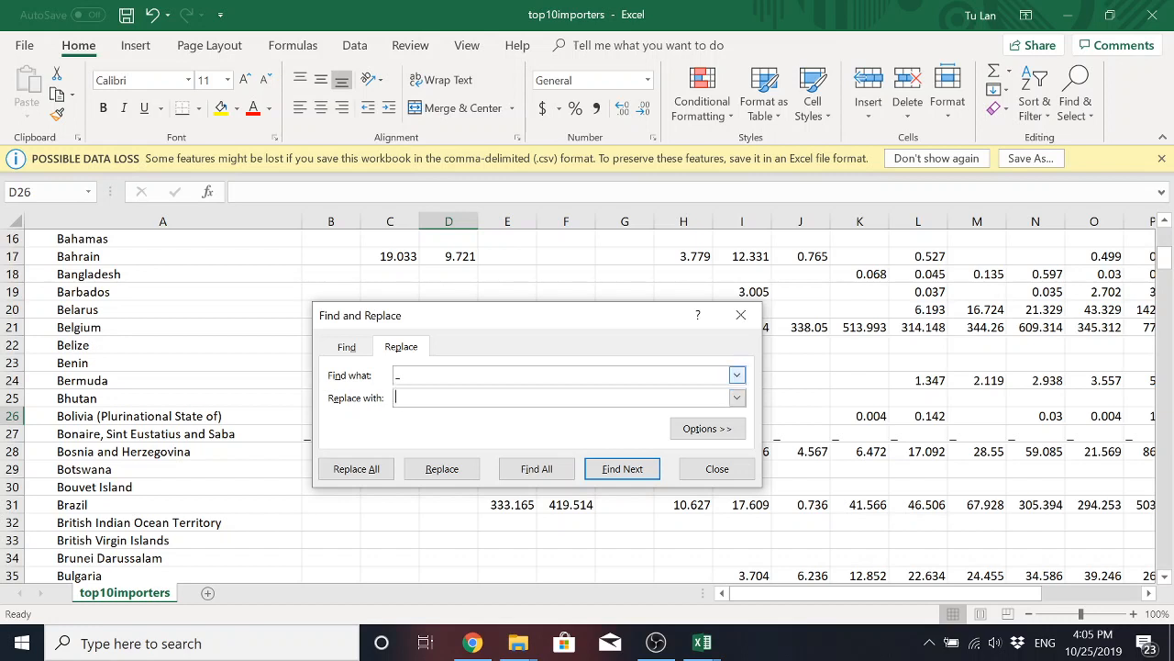
left_click(370, 470)
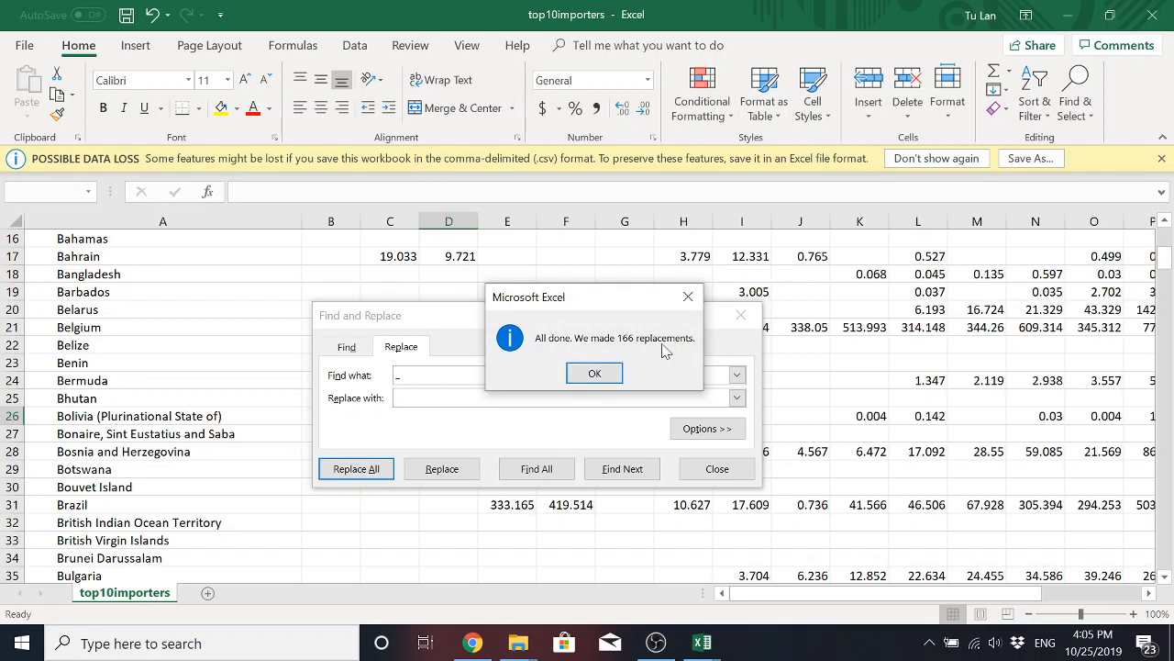
left_click(594, 373)
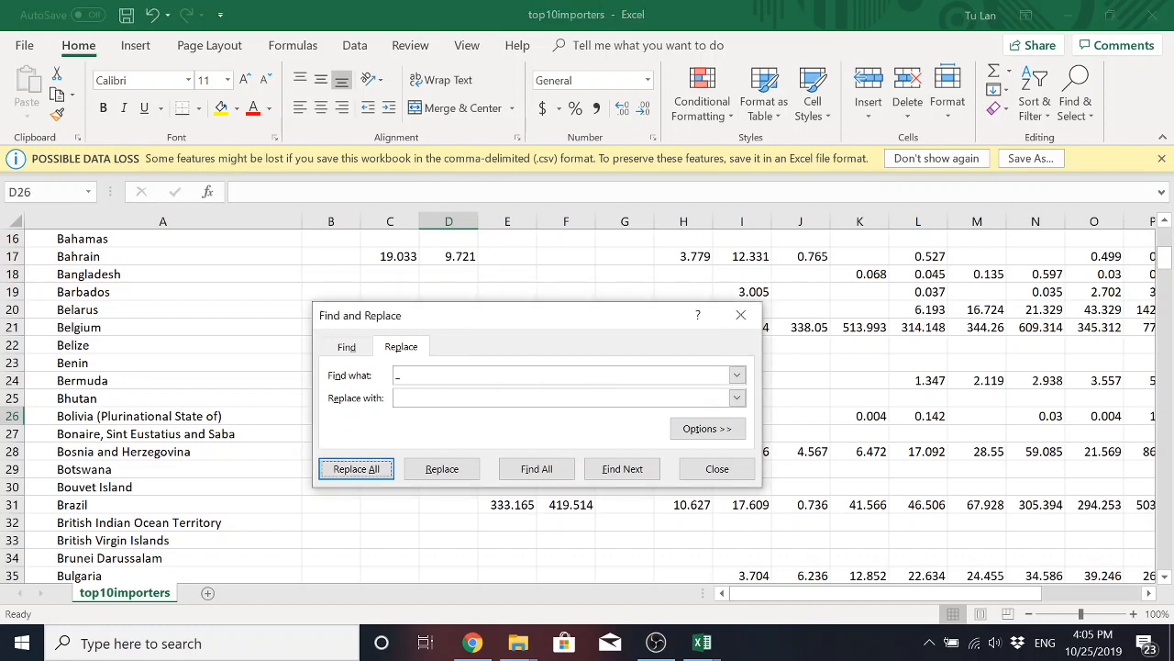
left_click(714, 468)
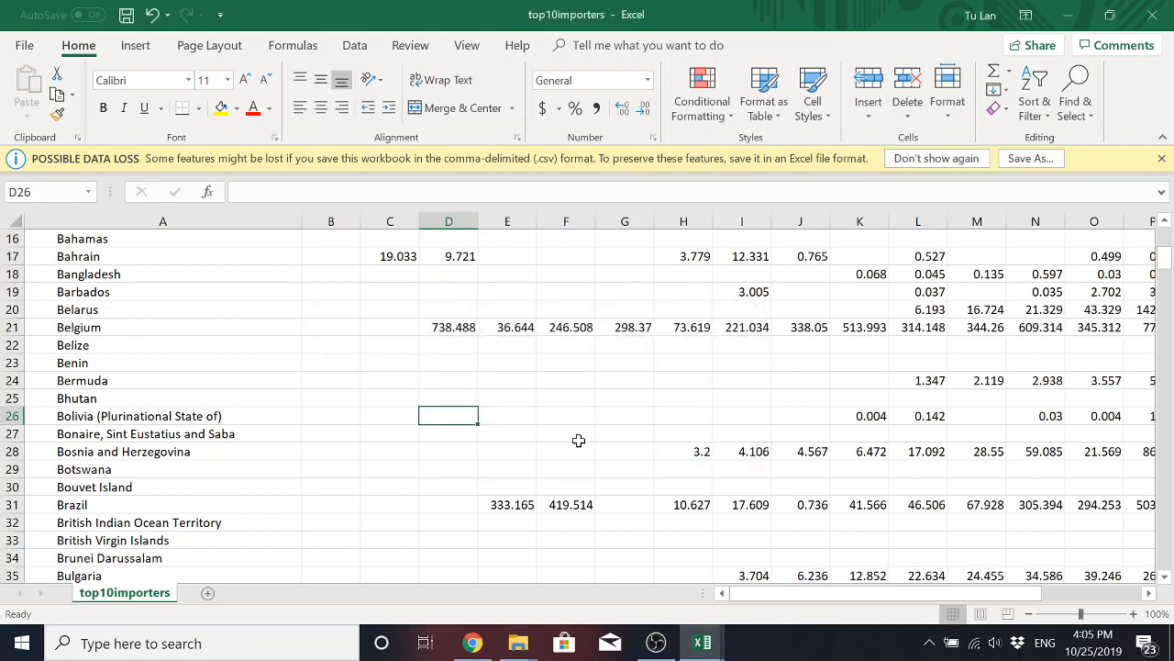
Check the cleared cells across the yearly columns, from the Belize rows back up to the first countries, for leftover placeholders.
left_click_drag(340, 348, 834, 417)
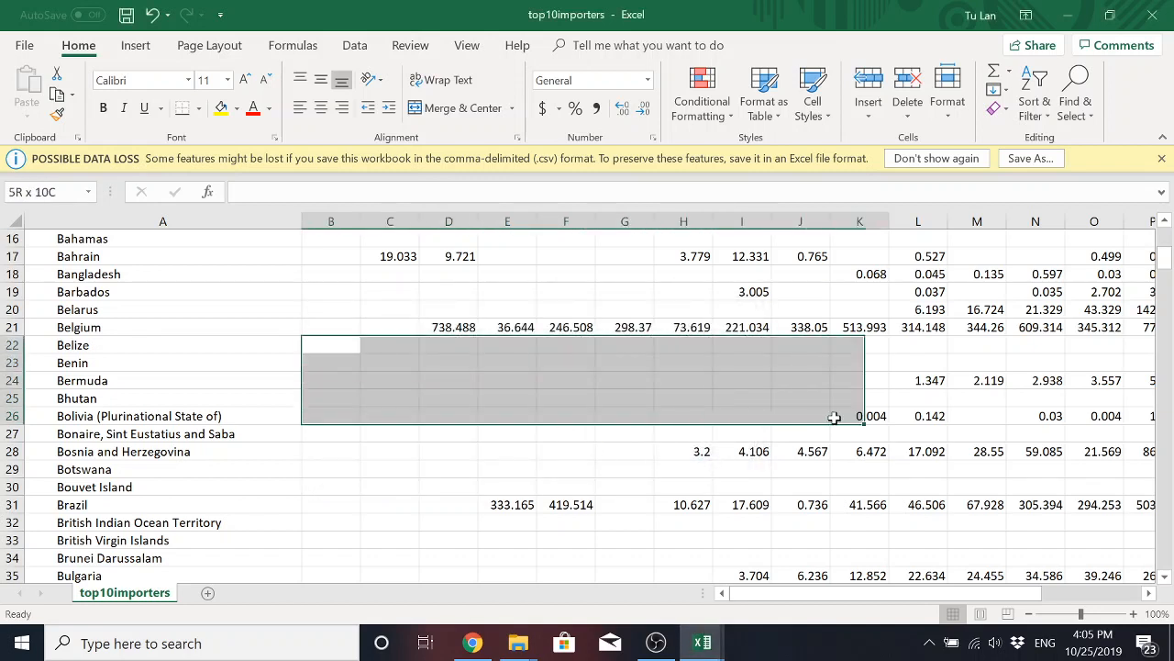
left_click(703, 430)
left_click_drag(353, 347, 652, 477)
scroll(652, 477, "up", 5)
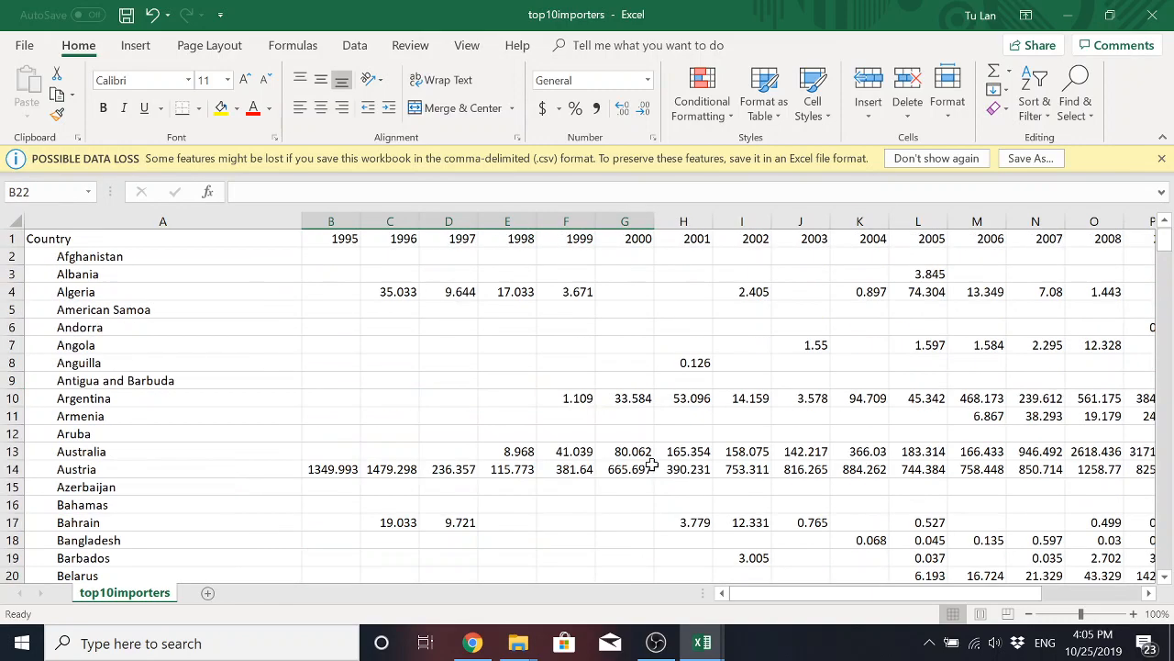
scroll(550, 413, "down", 1)
left_click(529, 398)
scroll(530, 398, "up", 1)
left_click(471, 331)
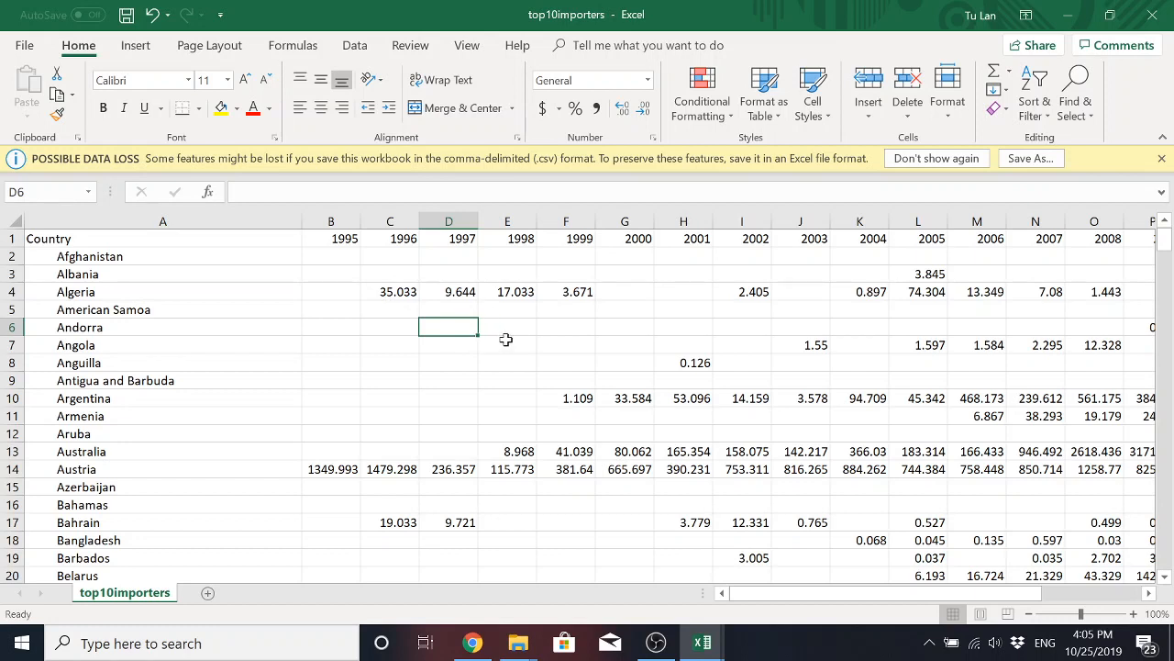
left_click(348, 309)
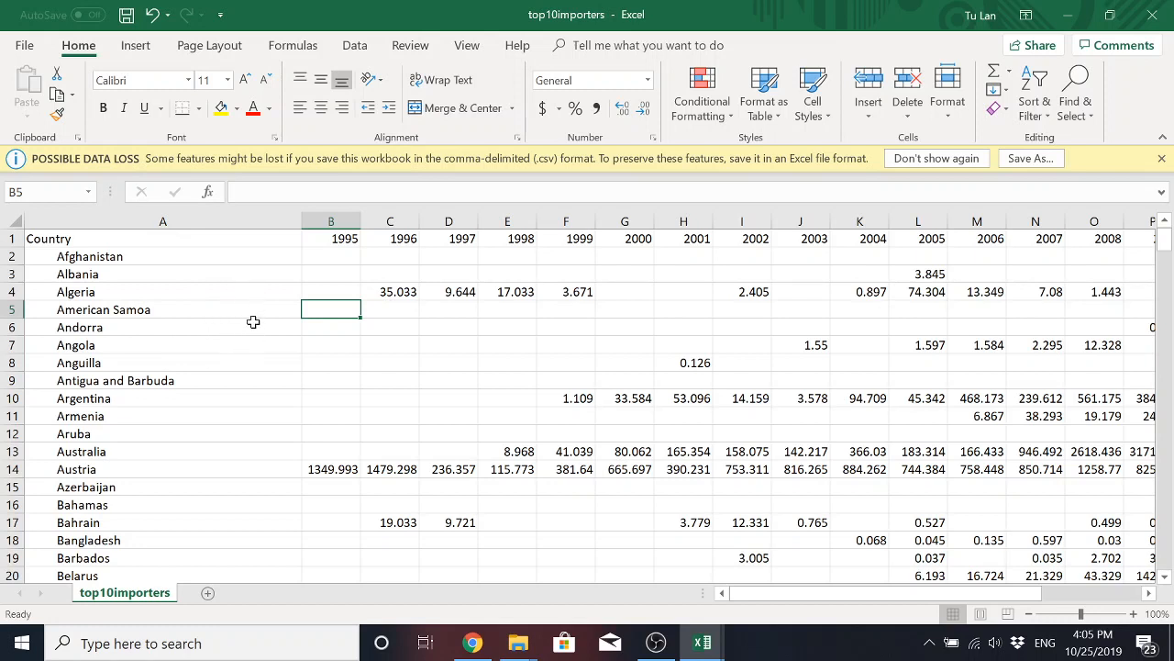
Add a new blank worksheet to the workbook and return to the top10importers sheet.
left_click(210, 593)
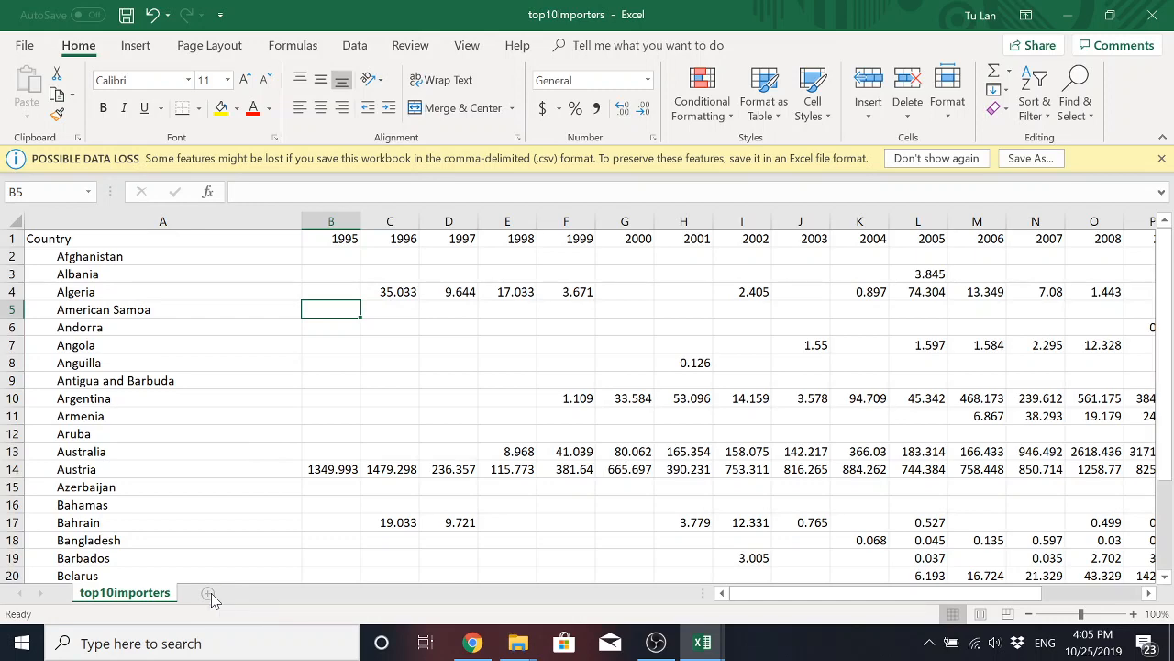
left_click(162, 594)
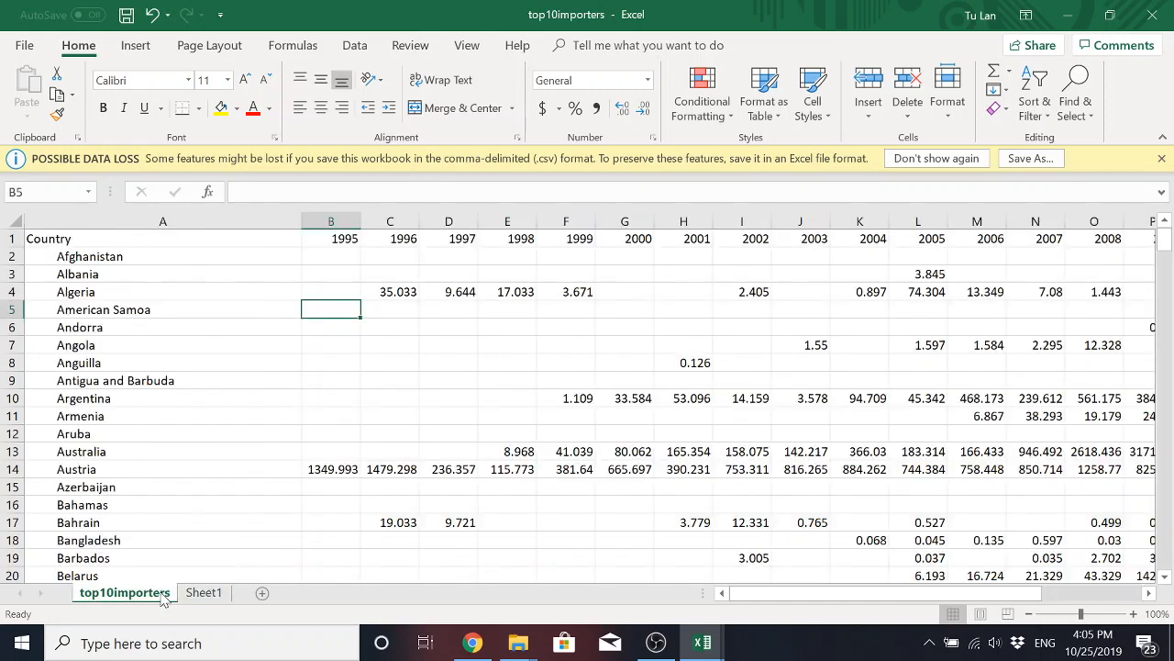
left_click(25, 51)
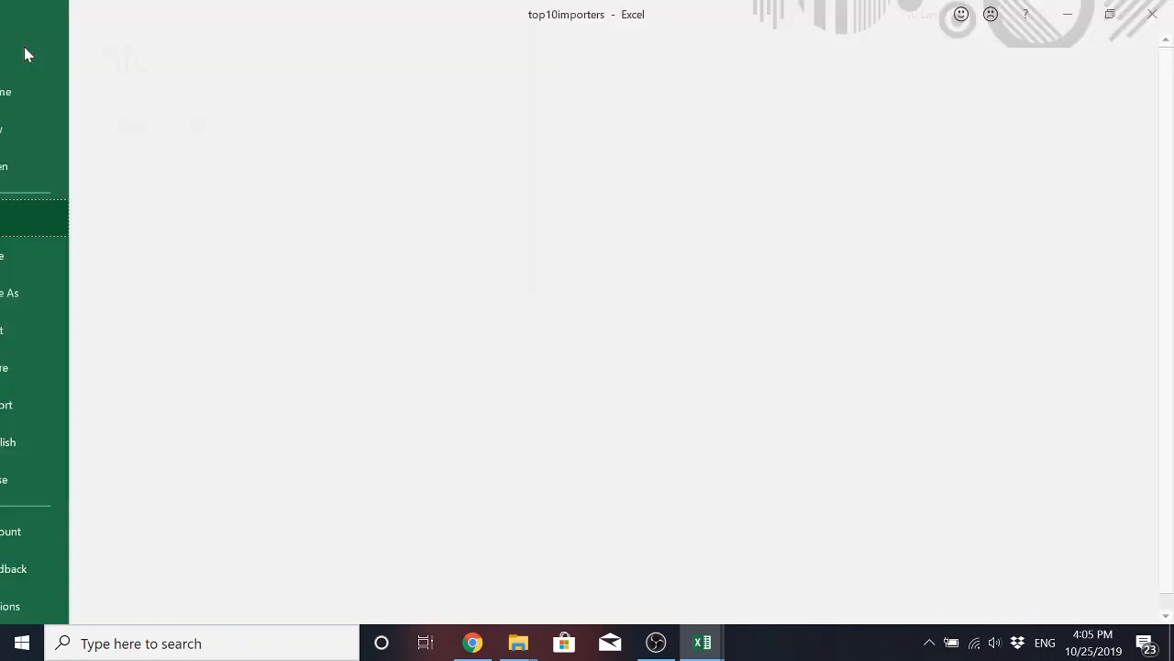
left_click(55, 130)
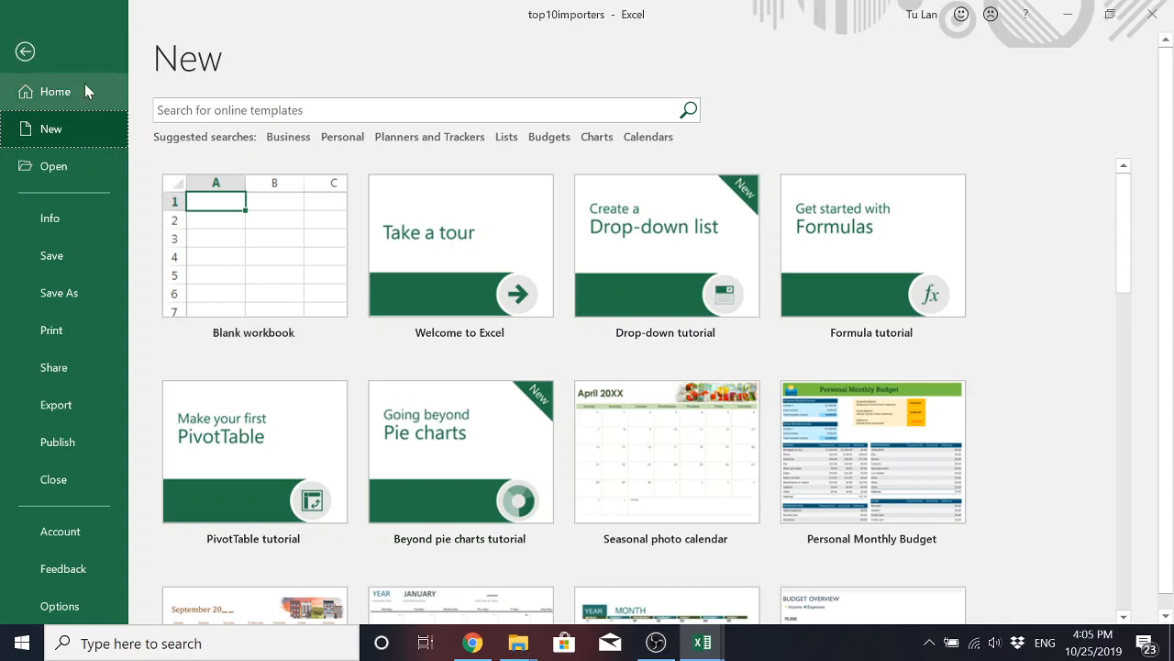
left_click(28, 52)
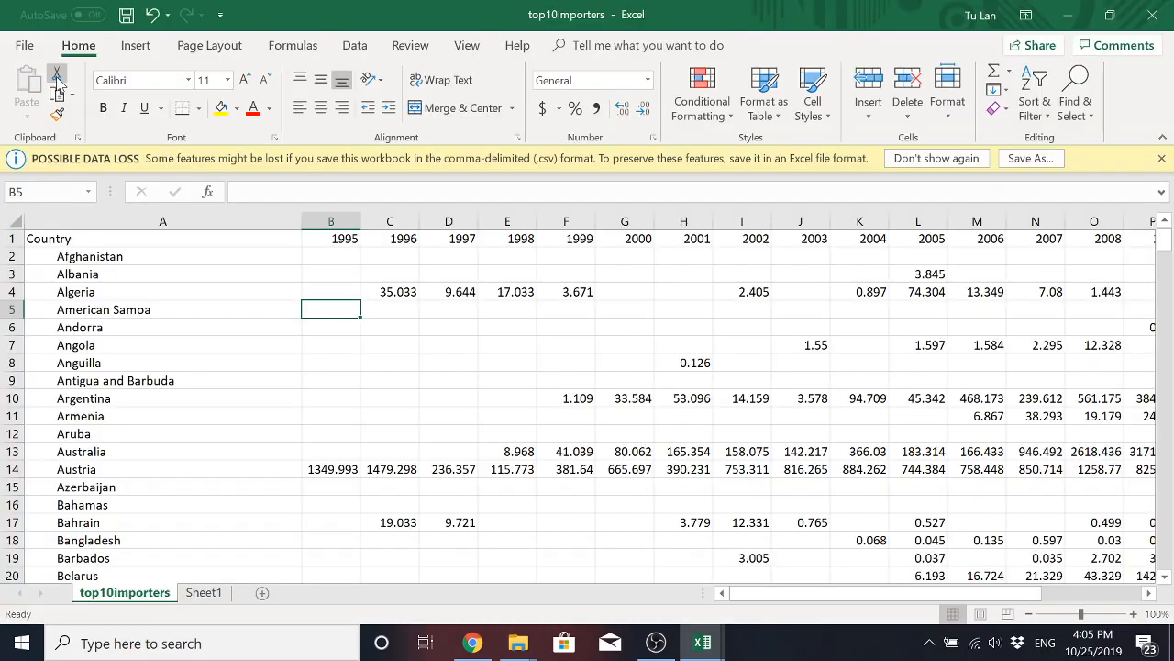
Create a new blank workbook.
left_click(33, 48)
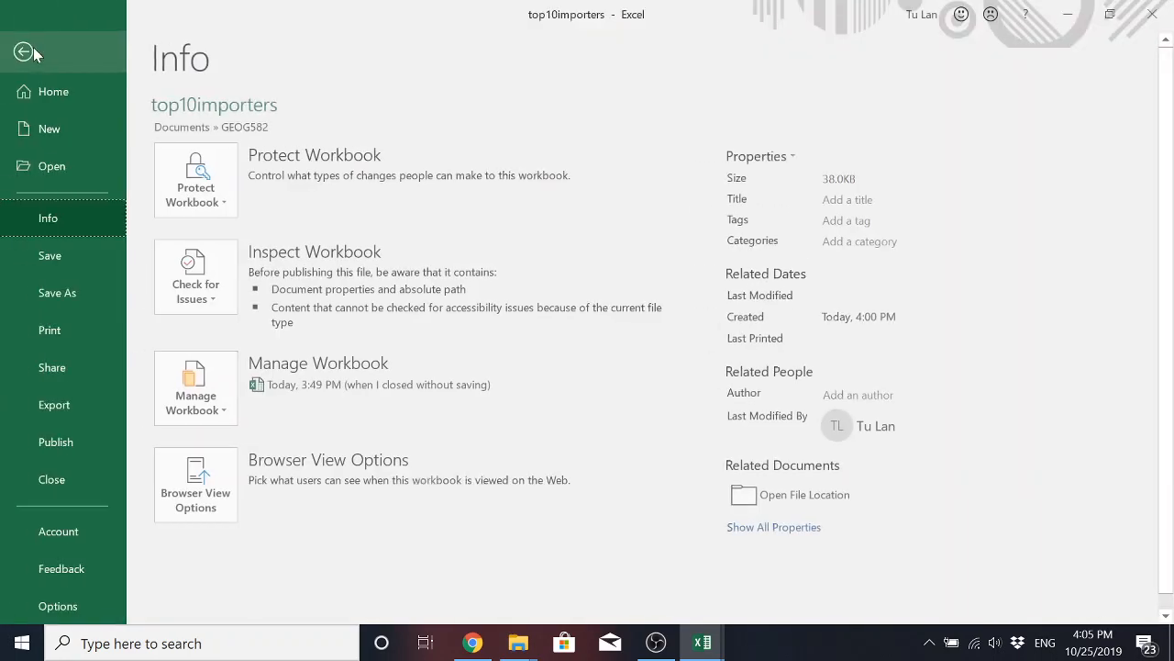
left_click(52, 131)
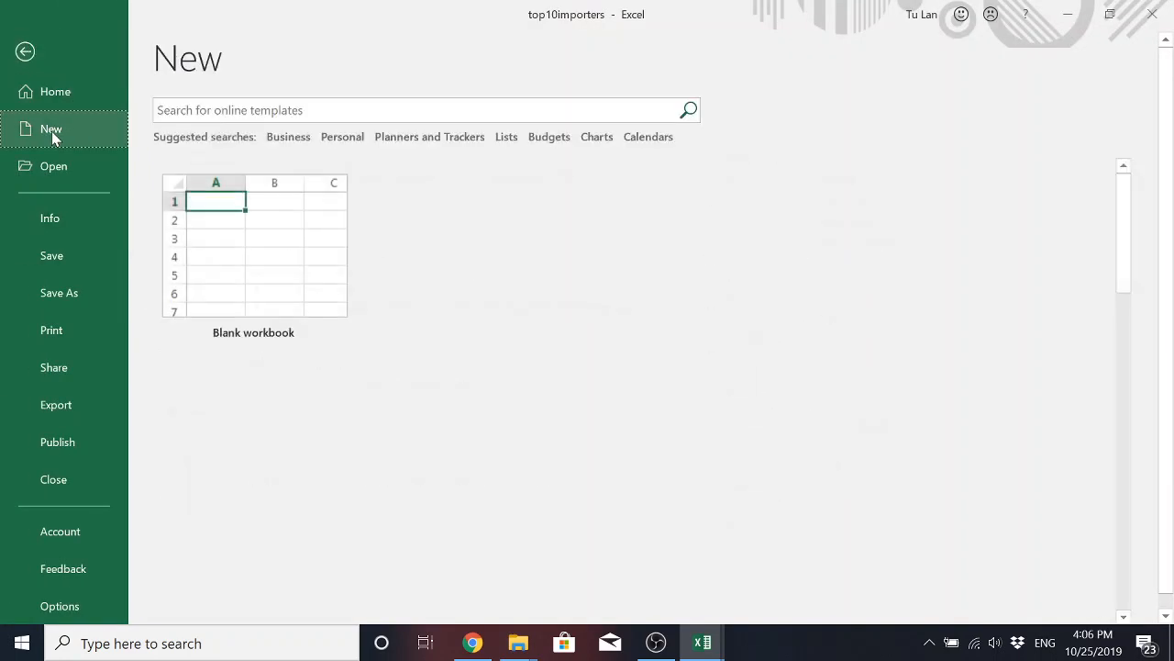
left_click(272, 264)
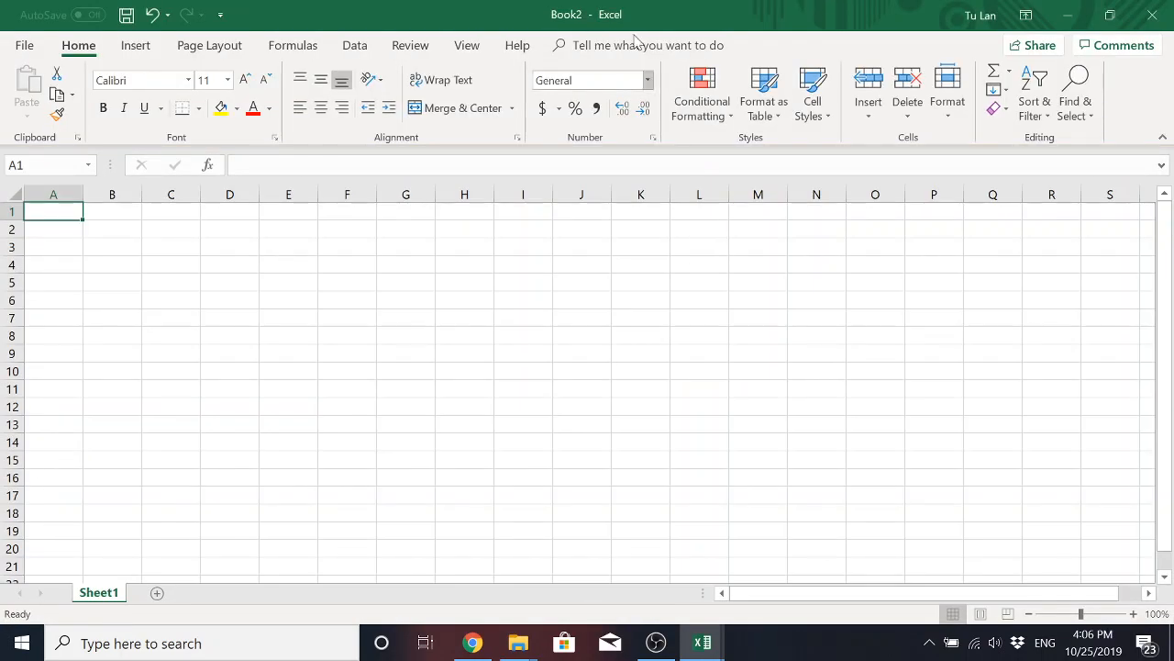
Arrange the blank workbook side by side with the top10importers workbook, each filling half of the screen.
double_click(597, 16)
left_click_drag(597, 15, 1173, 159)
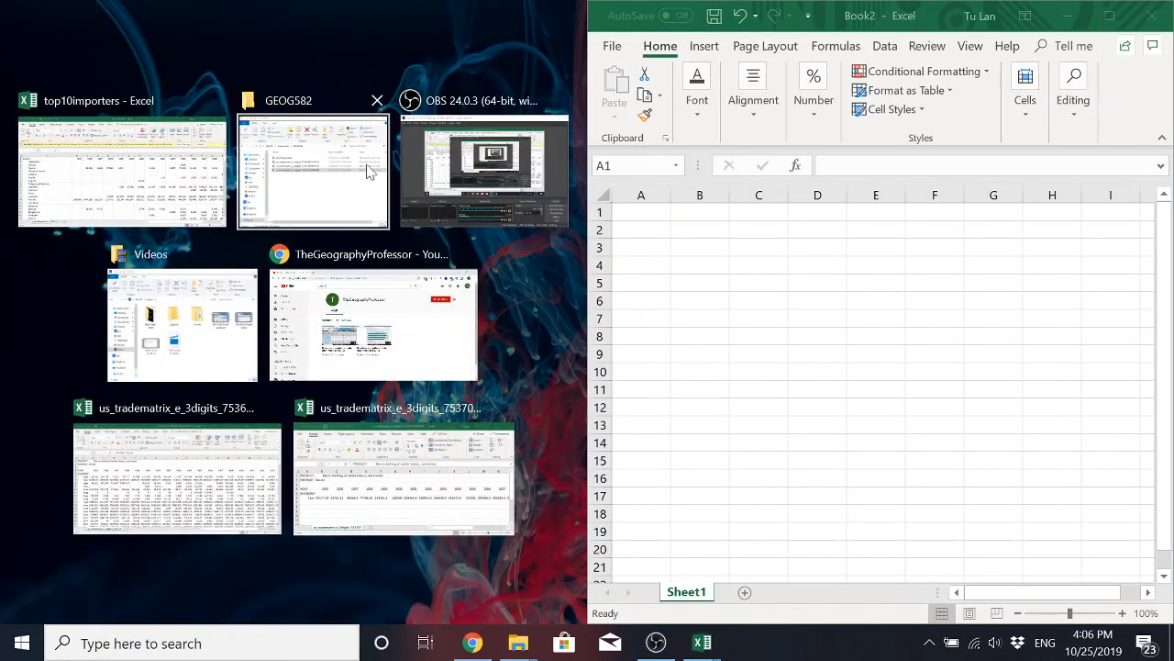
left_click(169, 175)
left_click(331, 344)
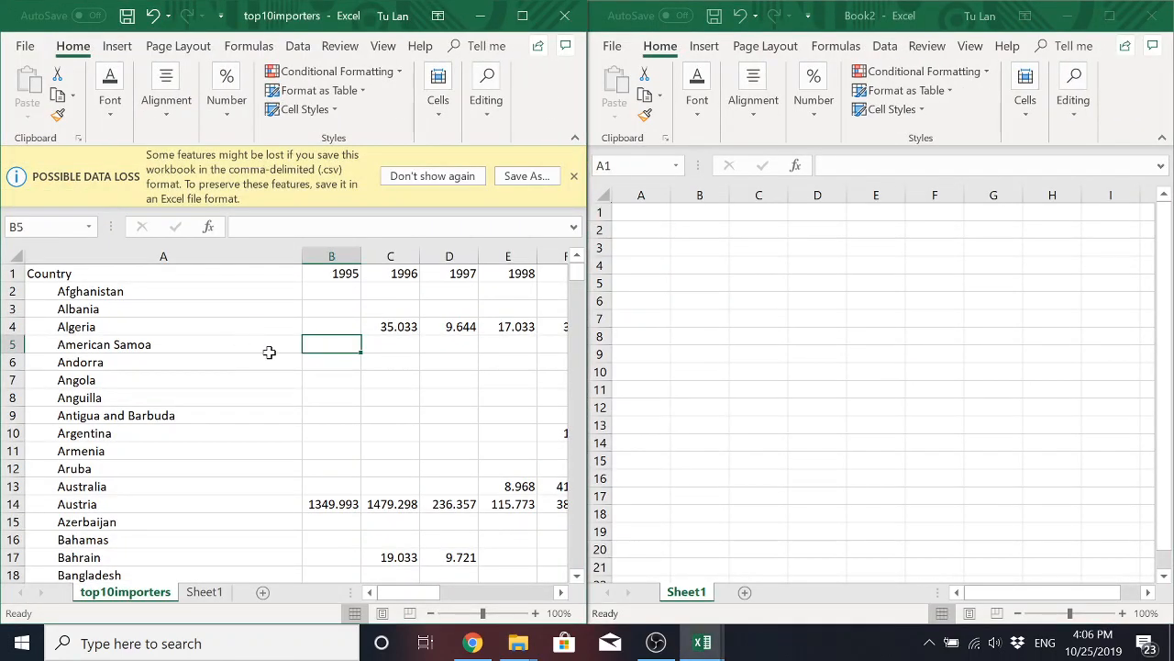
Copy the entire Country column from top10importers and paste it into the new workbook starting at cell A1.
scroll(300, 360, "down", 1)
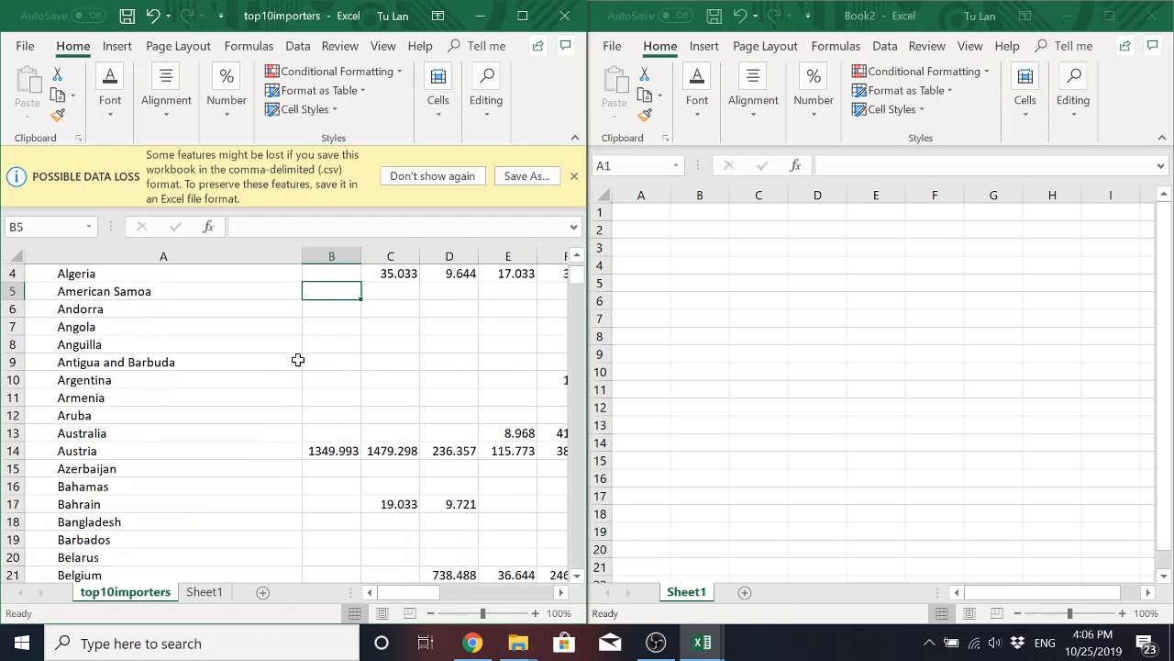
scroll(297, 359, "up", 1)
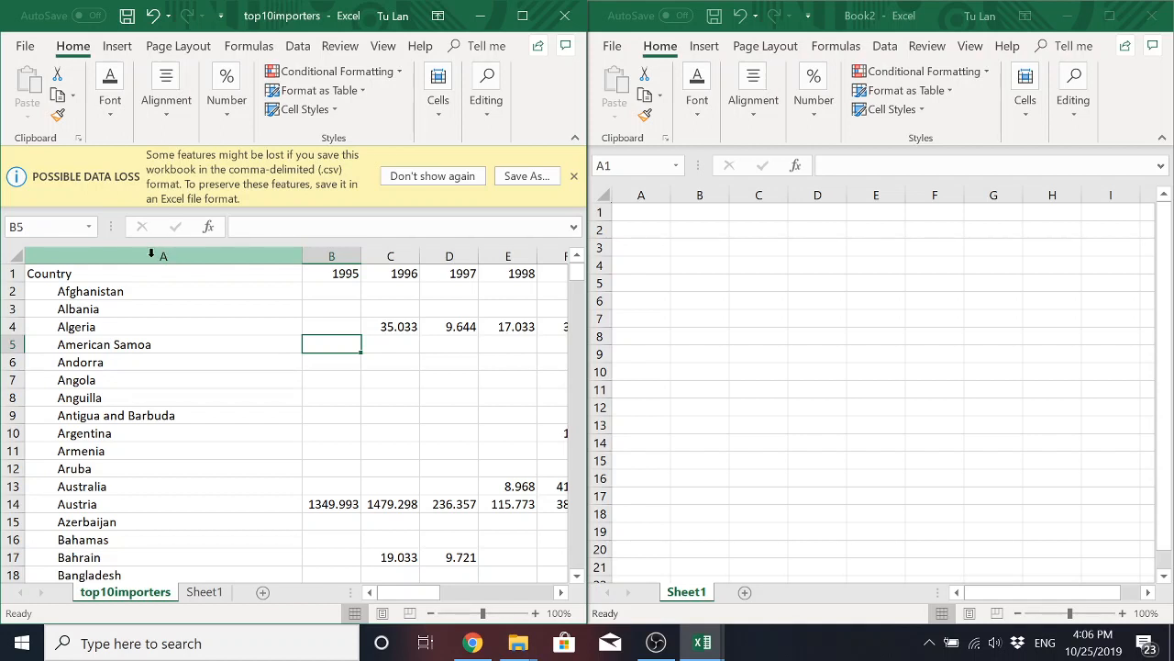
left_click(151, 257)
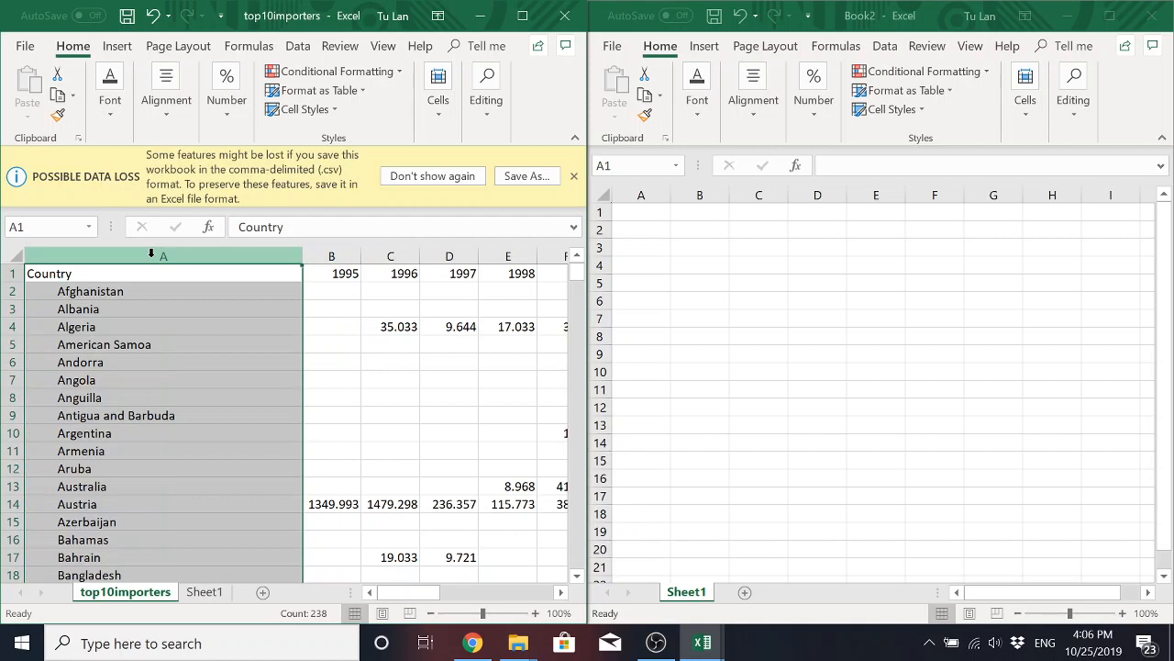
right_click(159, 304)
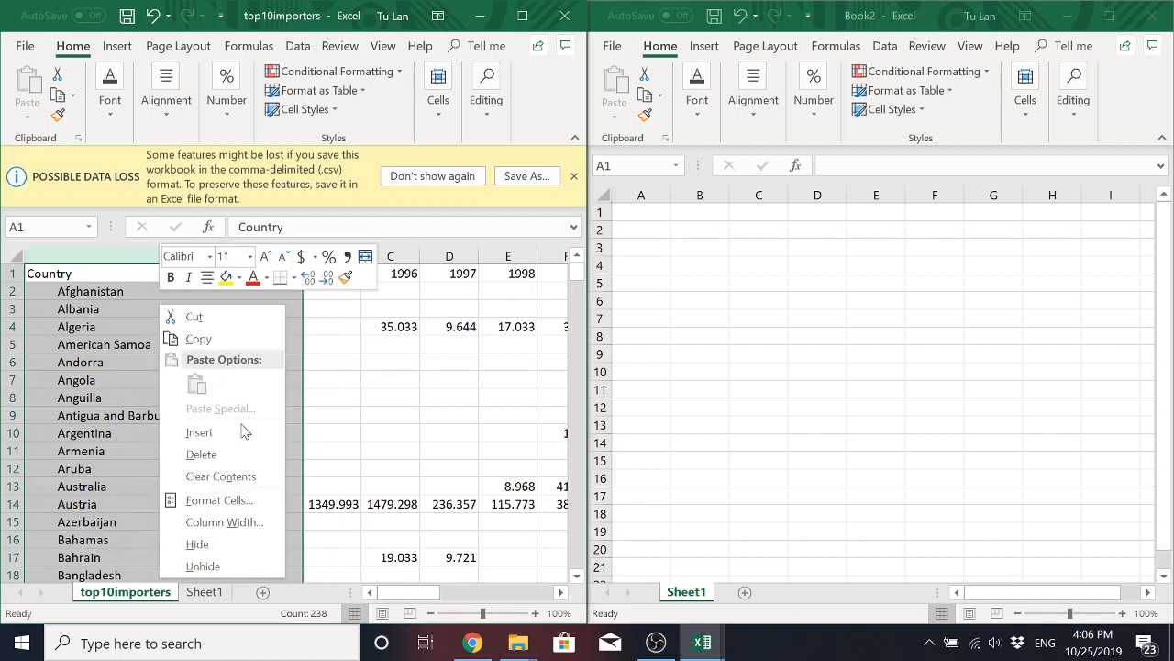
left_click(210, 342)
left_click(643, 212)
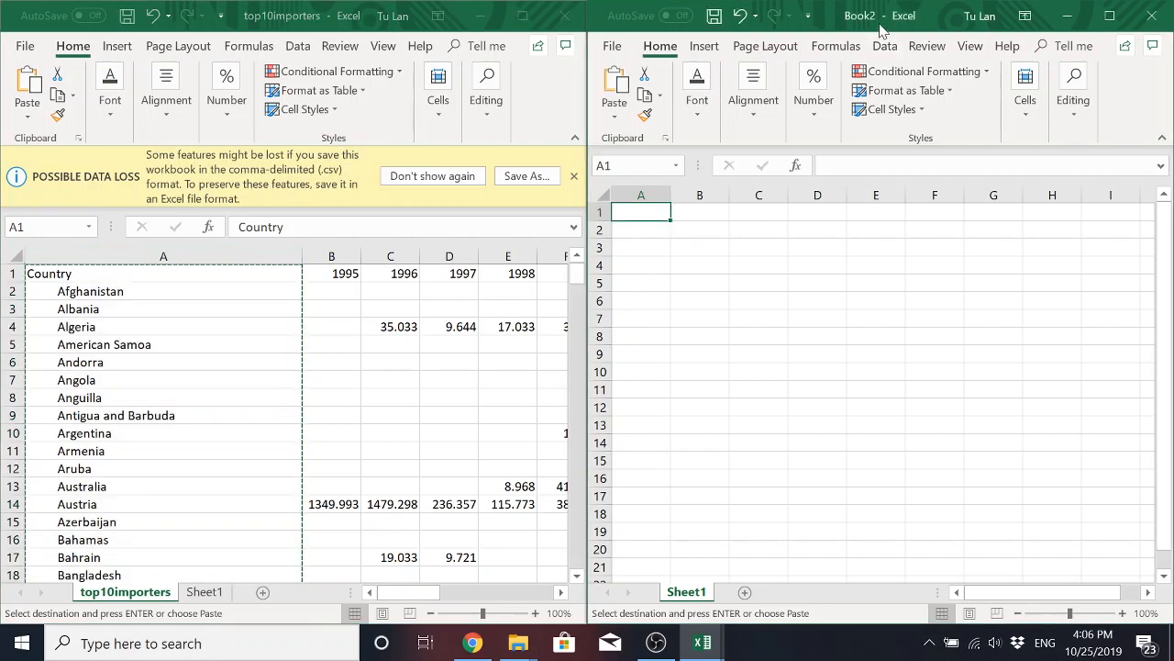
right_click(644, 212)
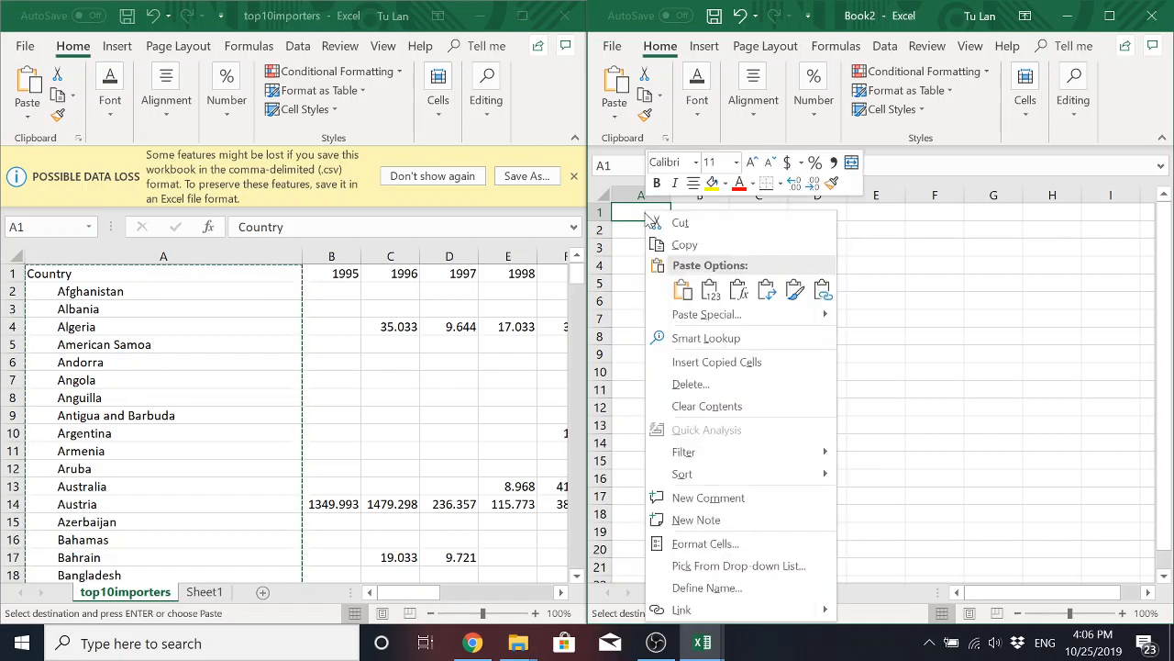
left_click(683, 290)
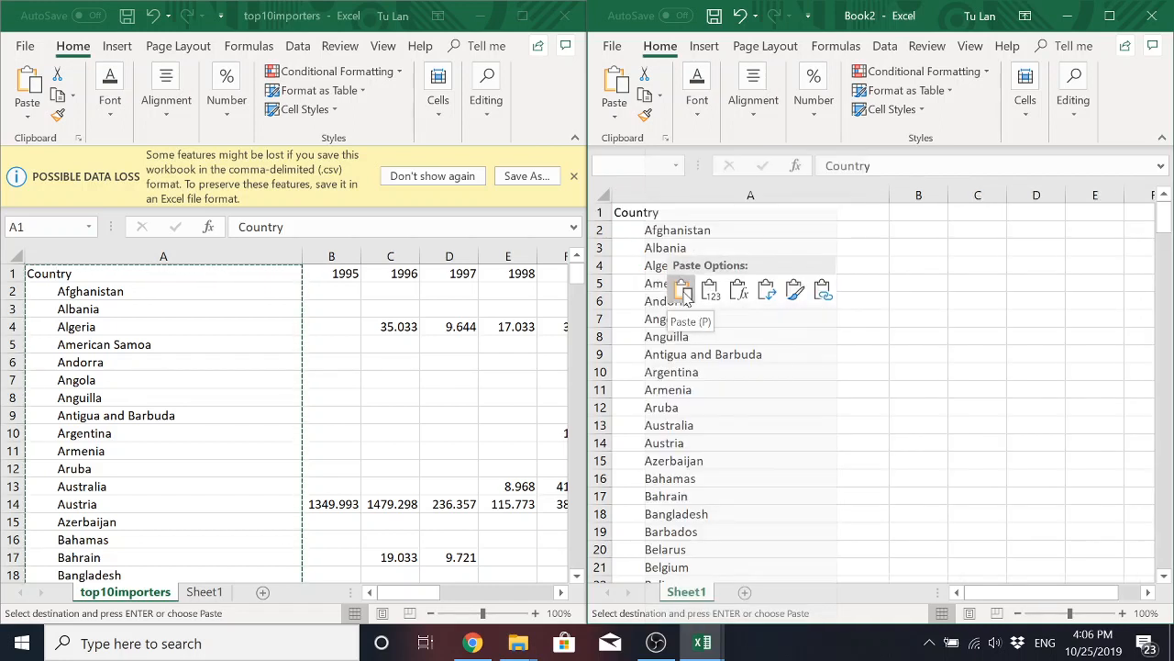
left_click(730, 288)
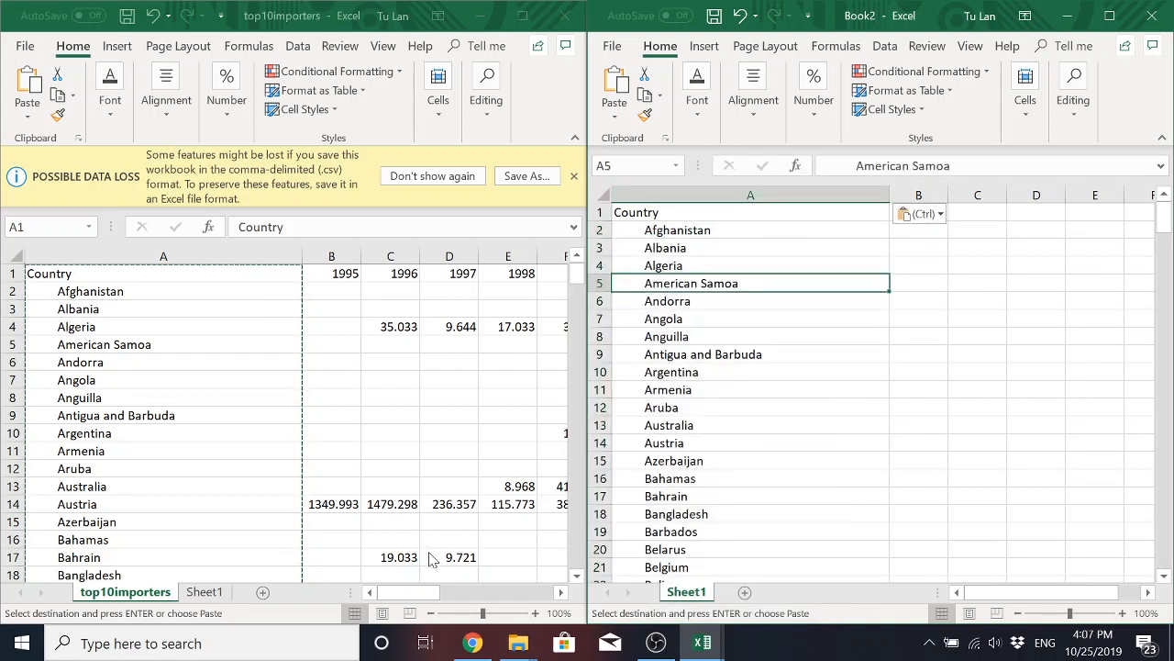
Copy the entire 2018 column from top10importers and paste it as values into the new workbook starting at cell B1.
left_click(351, 469)
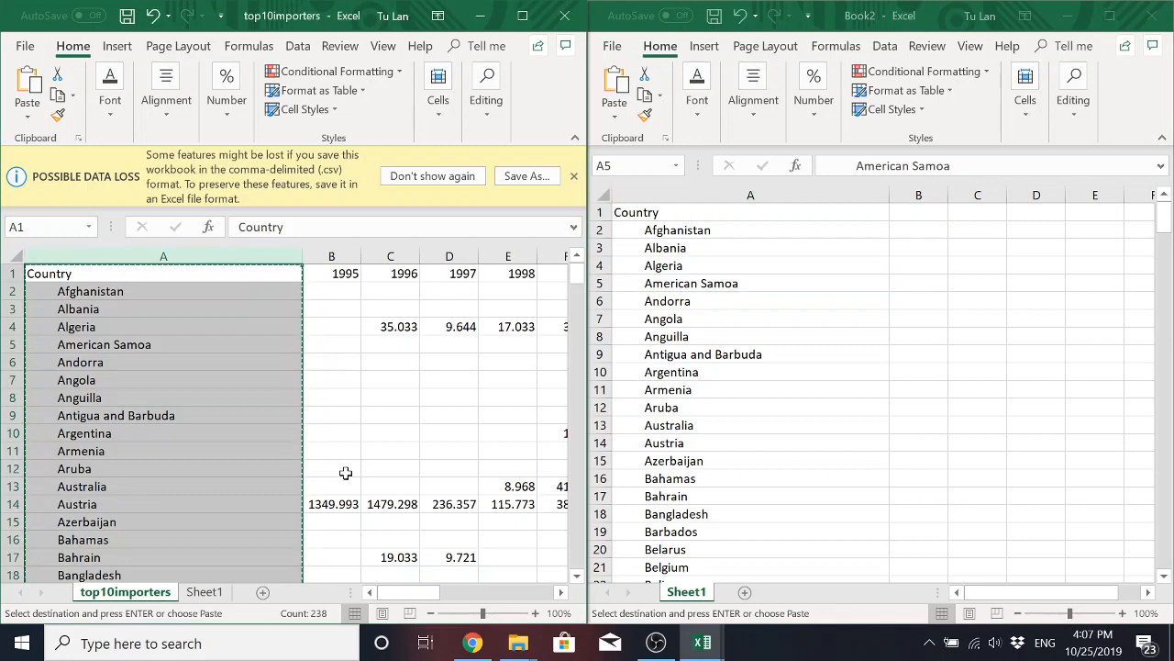
left_click(345, 473)
left_click_drag(419, 599, 541, 602)
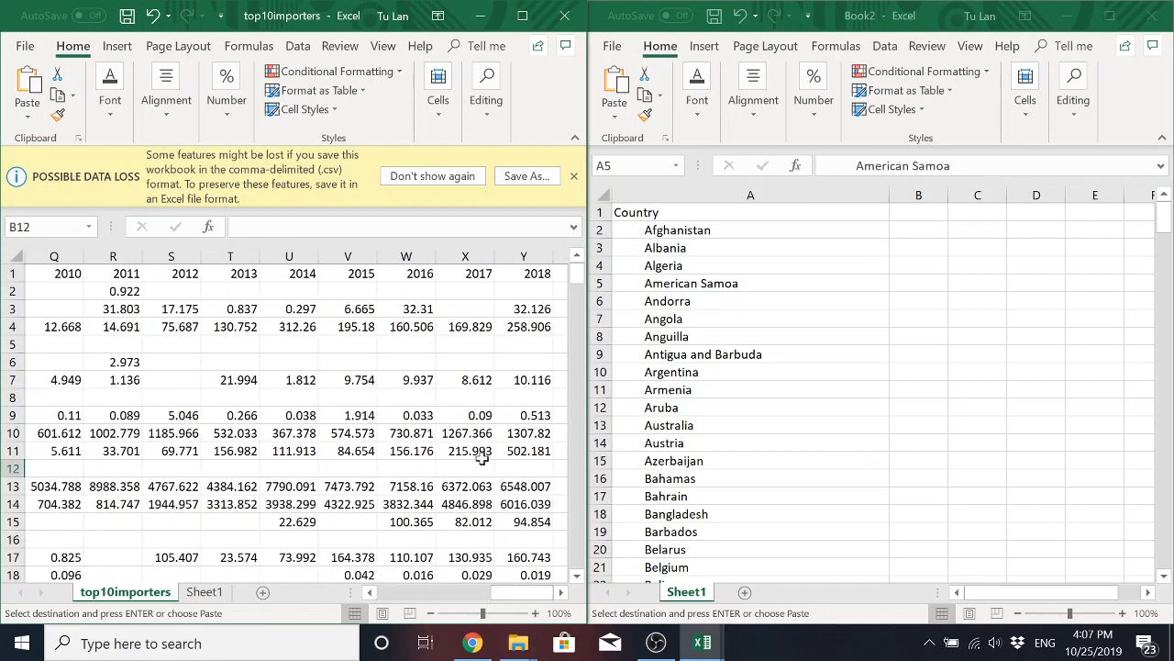
left_click(523, 277)
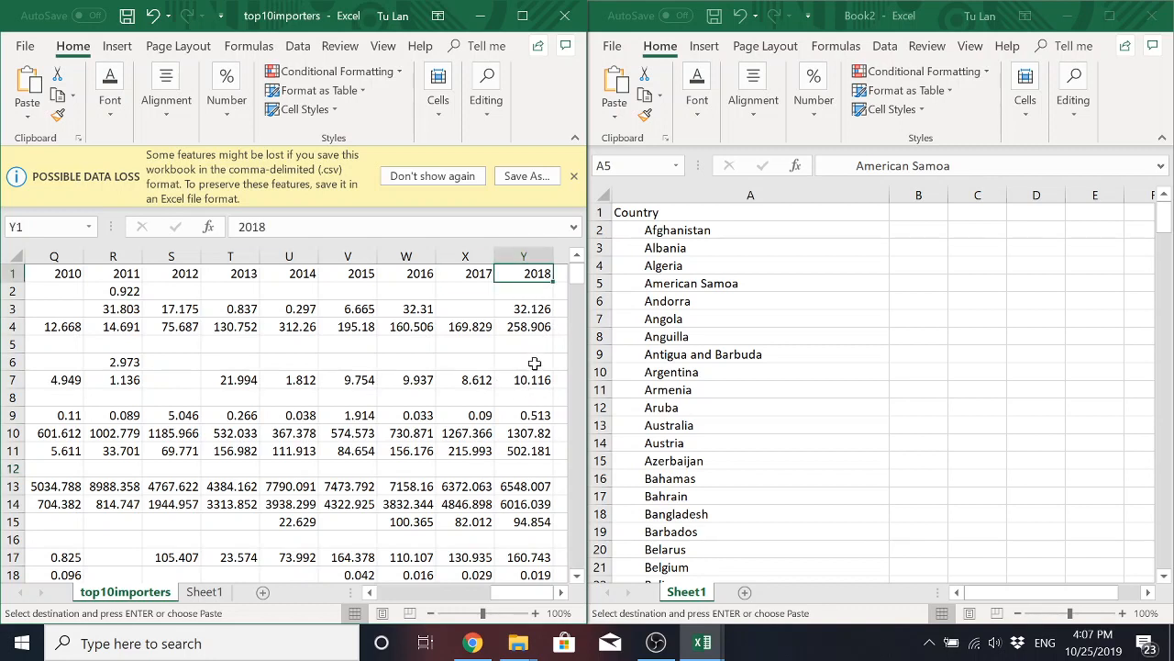
left_click(530, 257)
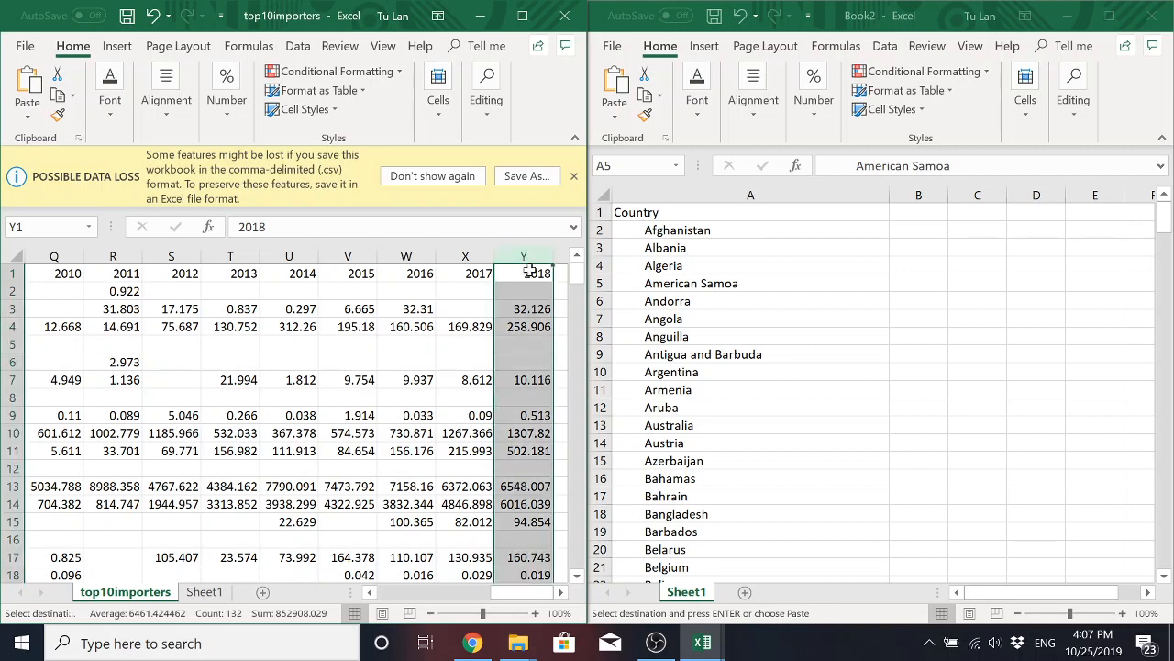
right_click(533, 275)
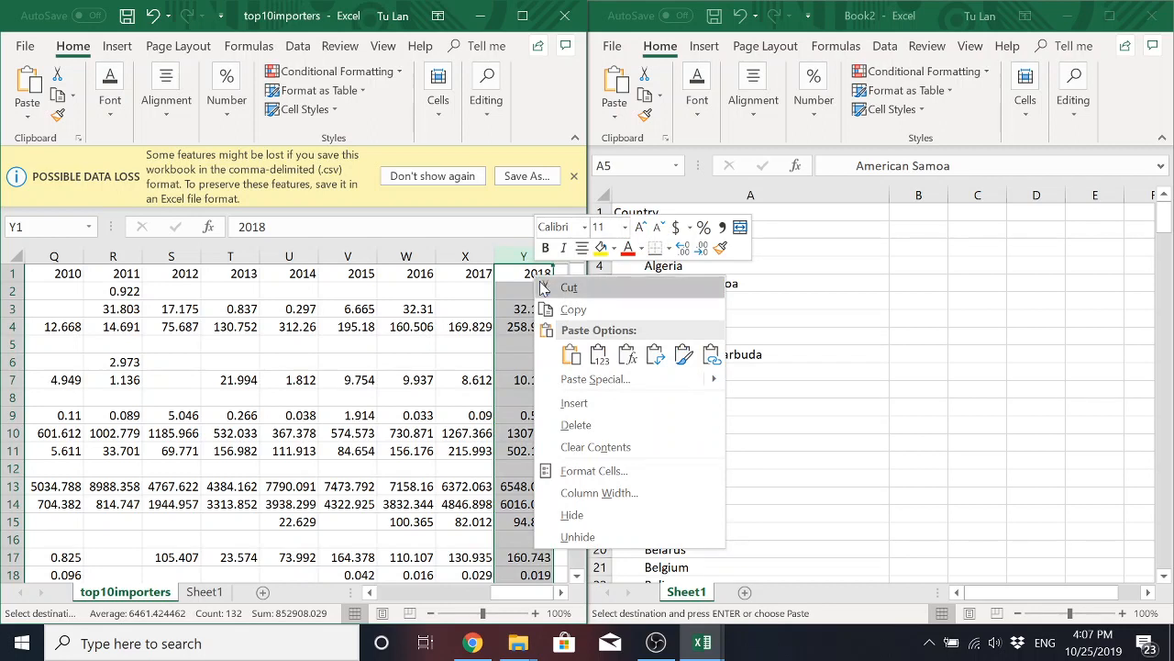
left_click(624, 310)
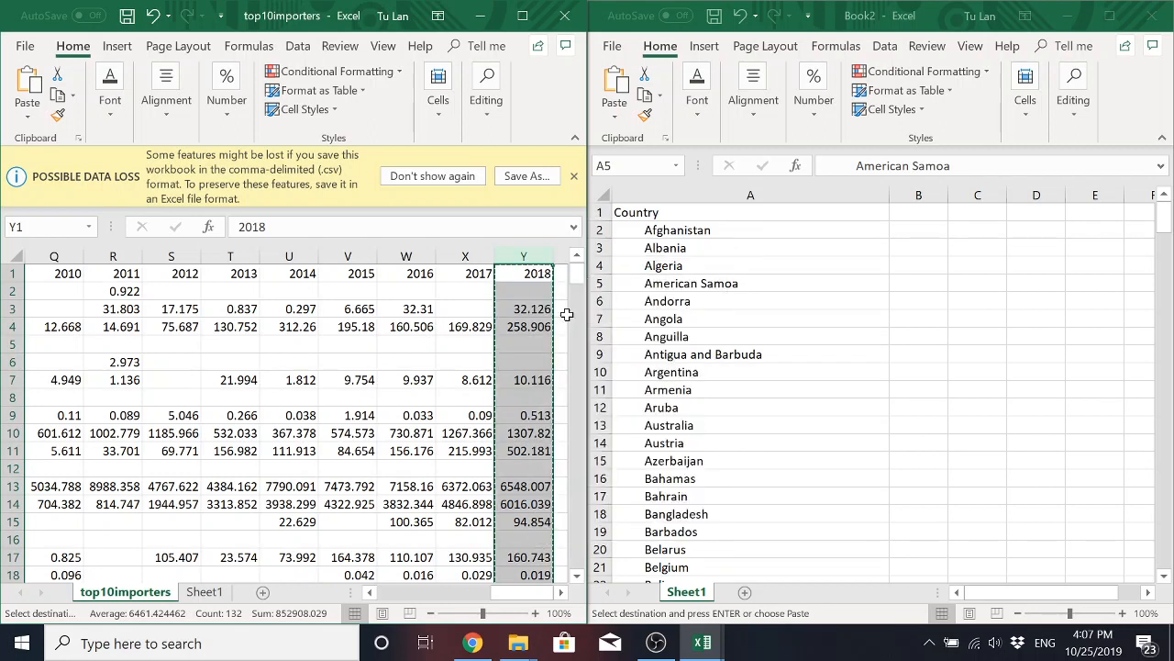
left_click(915, 213)
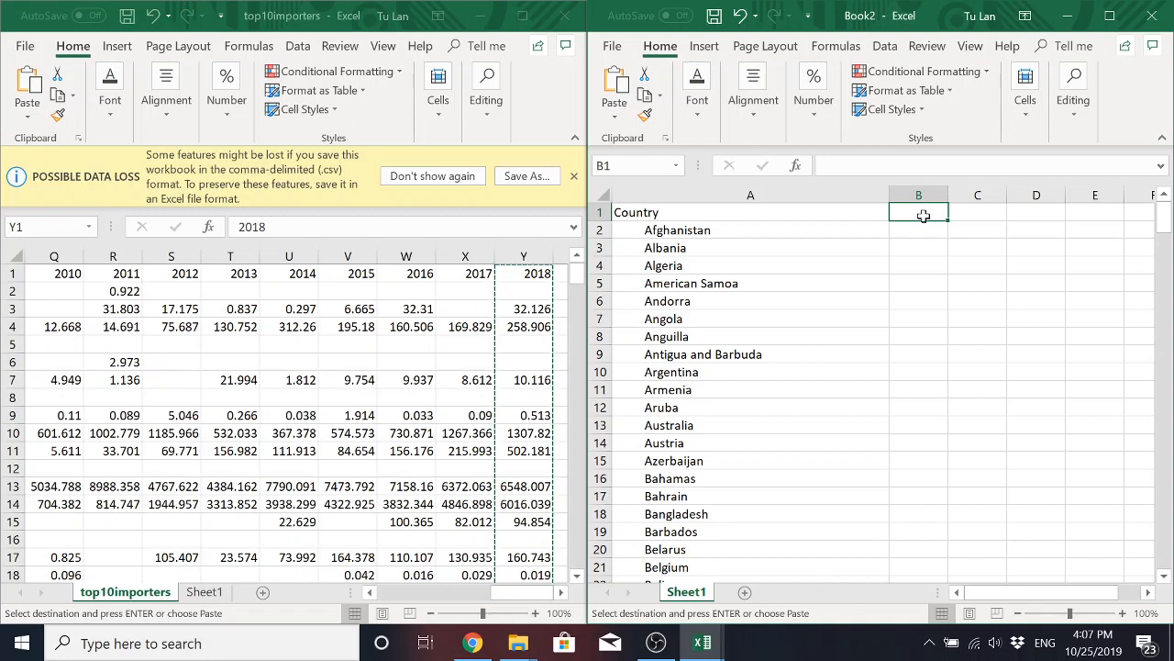
right_click(915, 212)
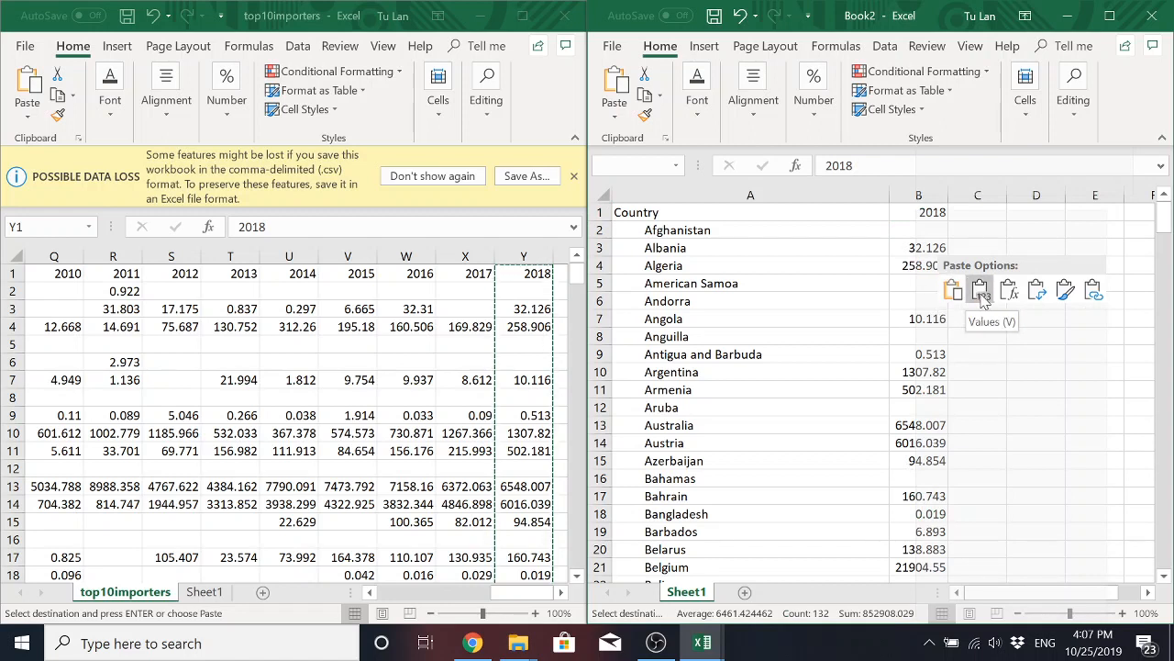
left_click(980, 290)
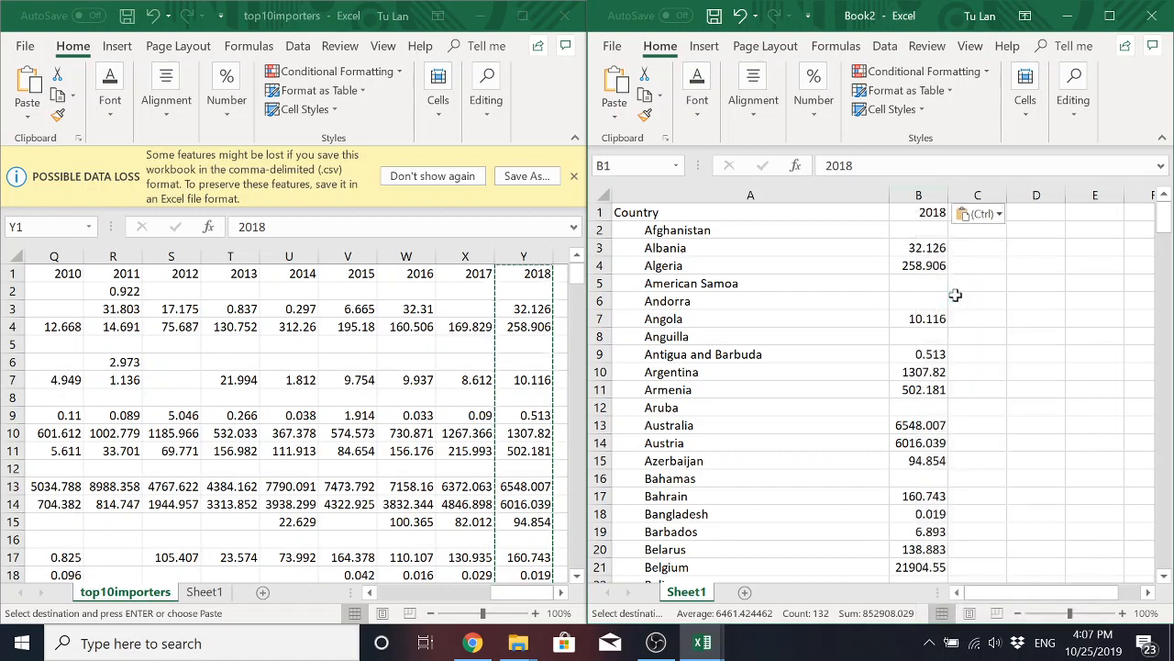
left_click(905, 290)
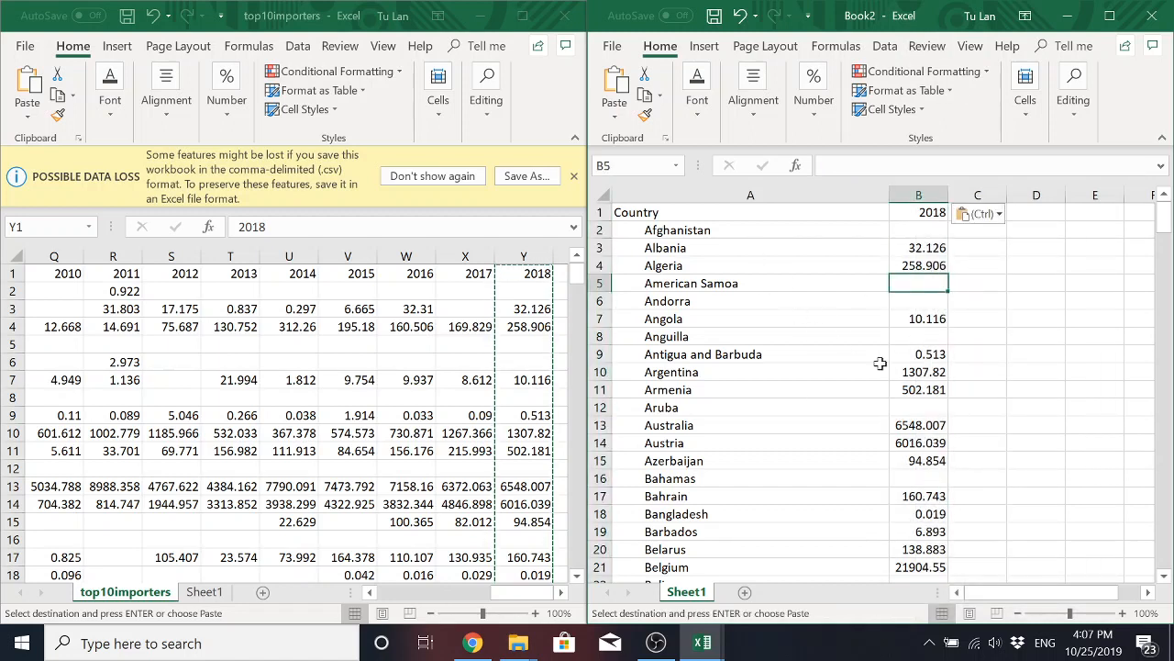
Maximize the new workbook and sort the 2018 column from largest to smallest, expanding the selection to include the countries.
left_click(1109, 20)
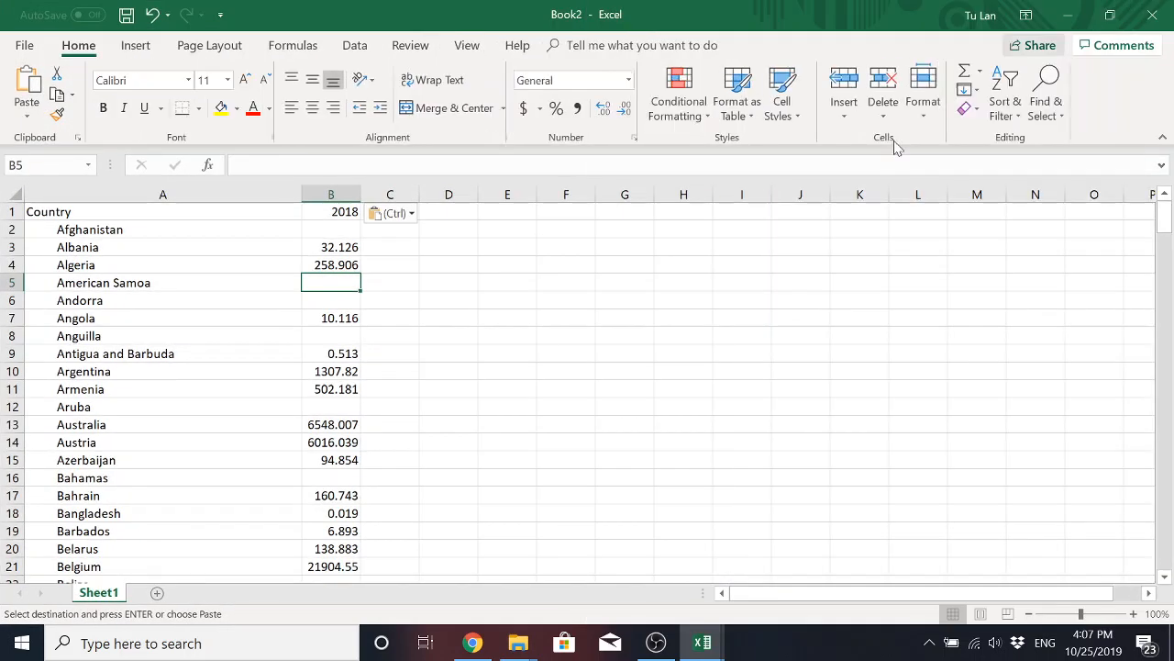
left_click(357, 378)
left_click(321, 290)
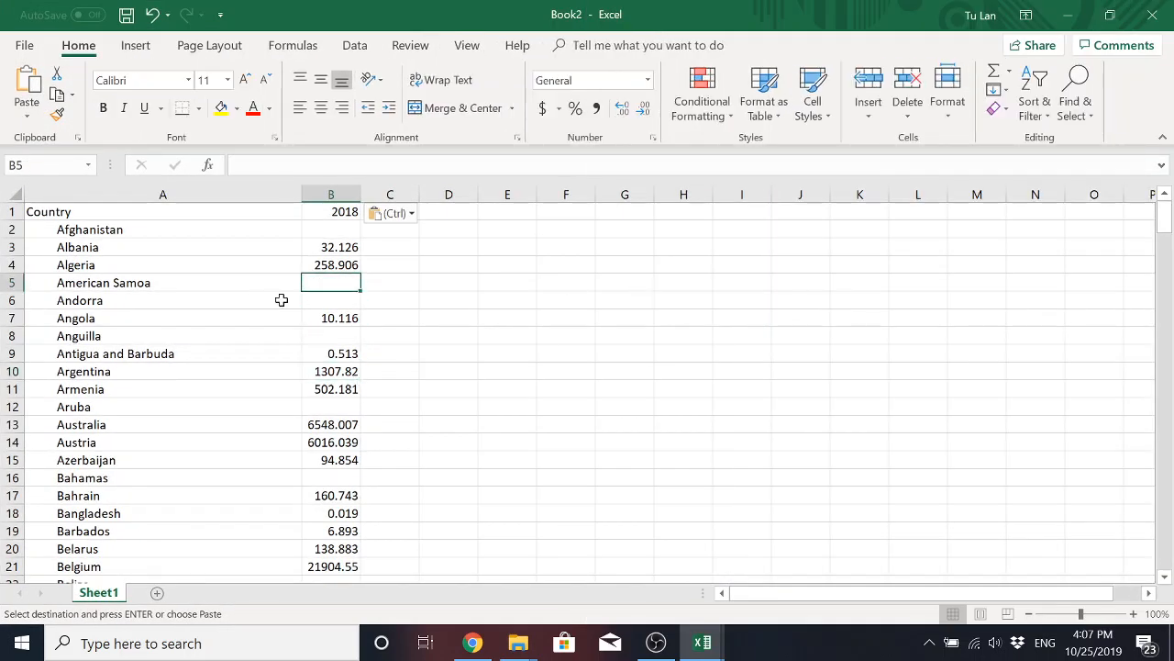
left_click(335, 336)
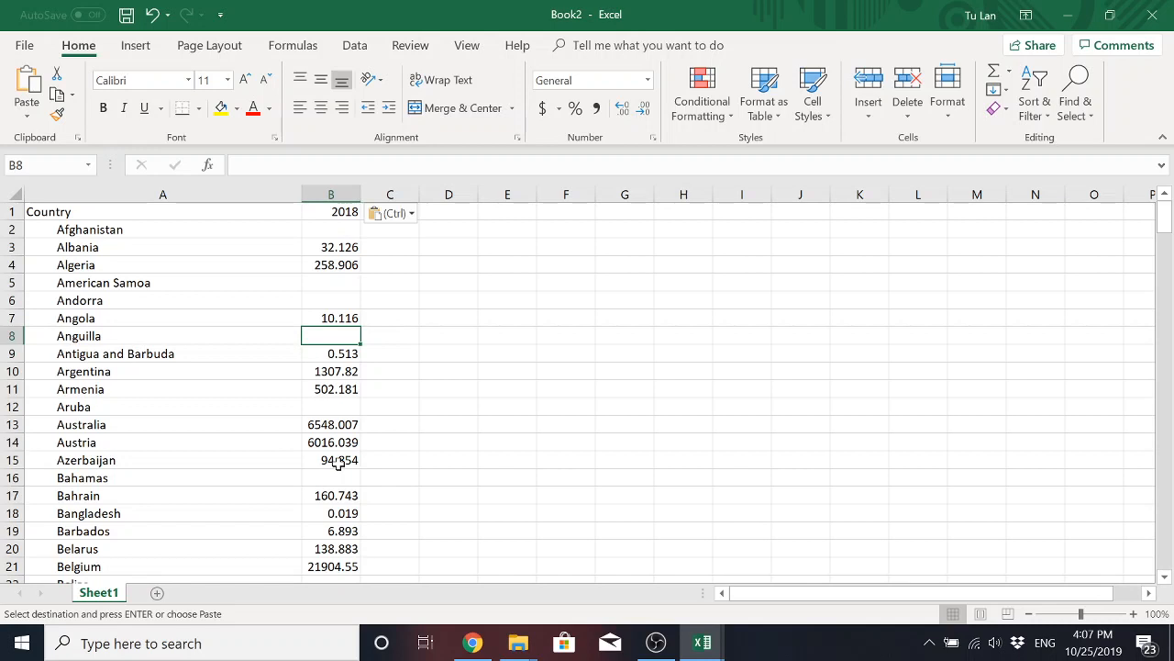
left_click(333, 187)
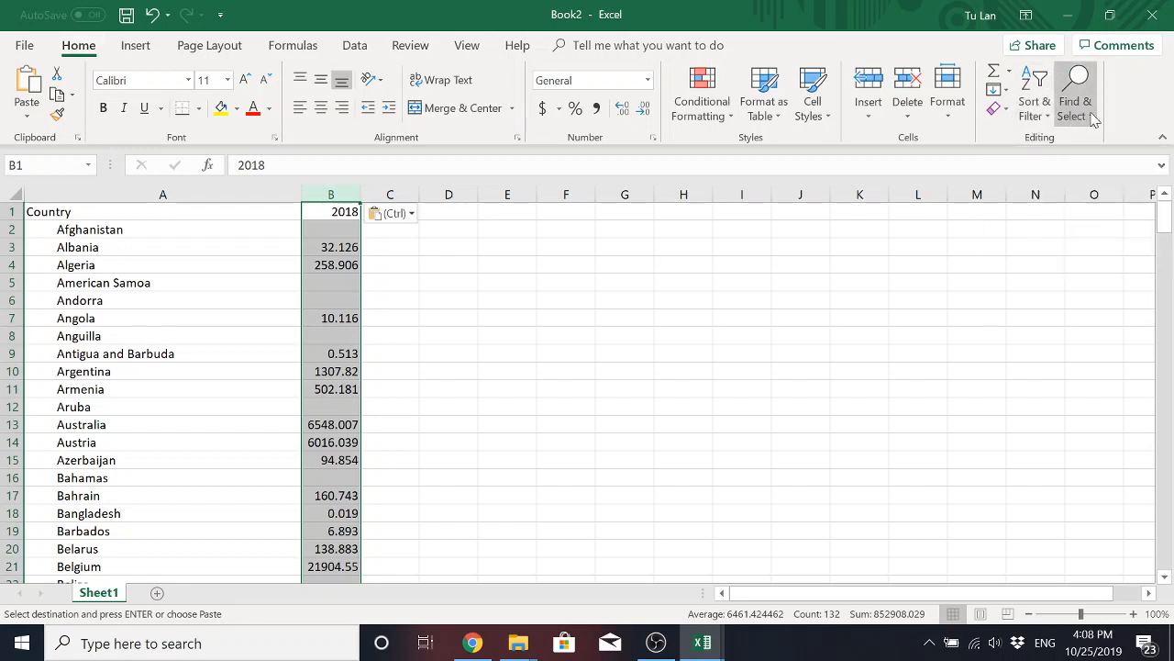
left_click(1042, 118)
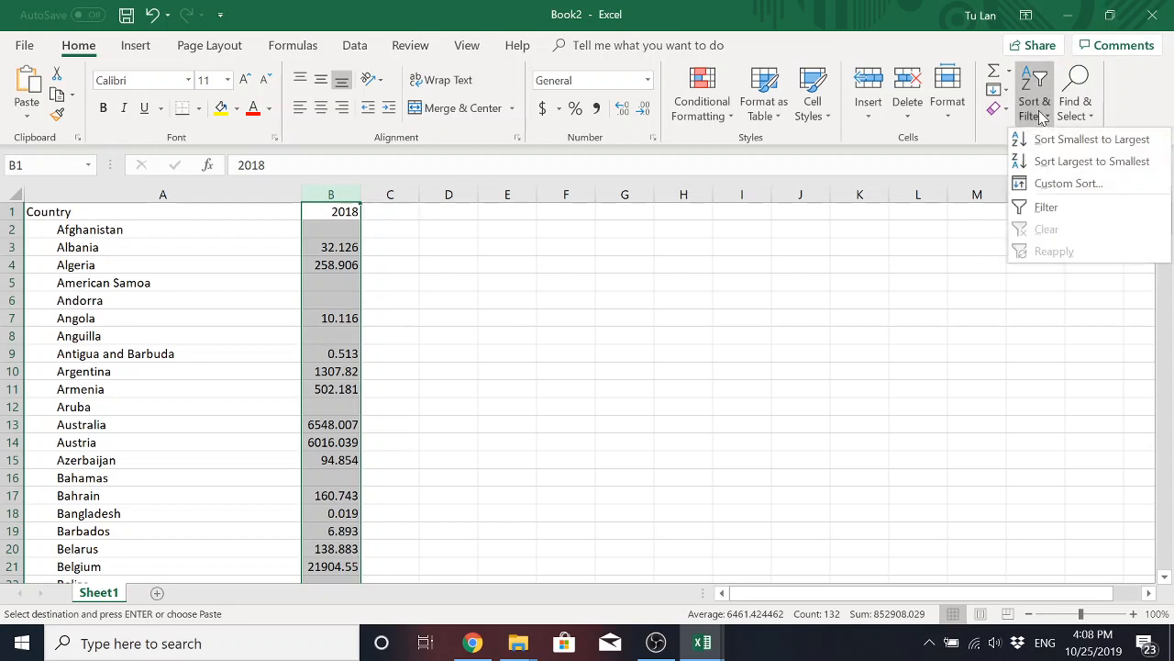
left_click(1073, 163)
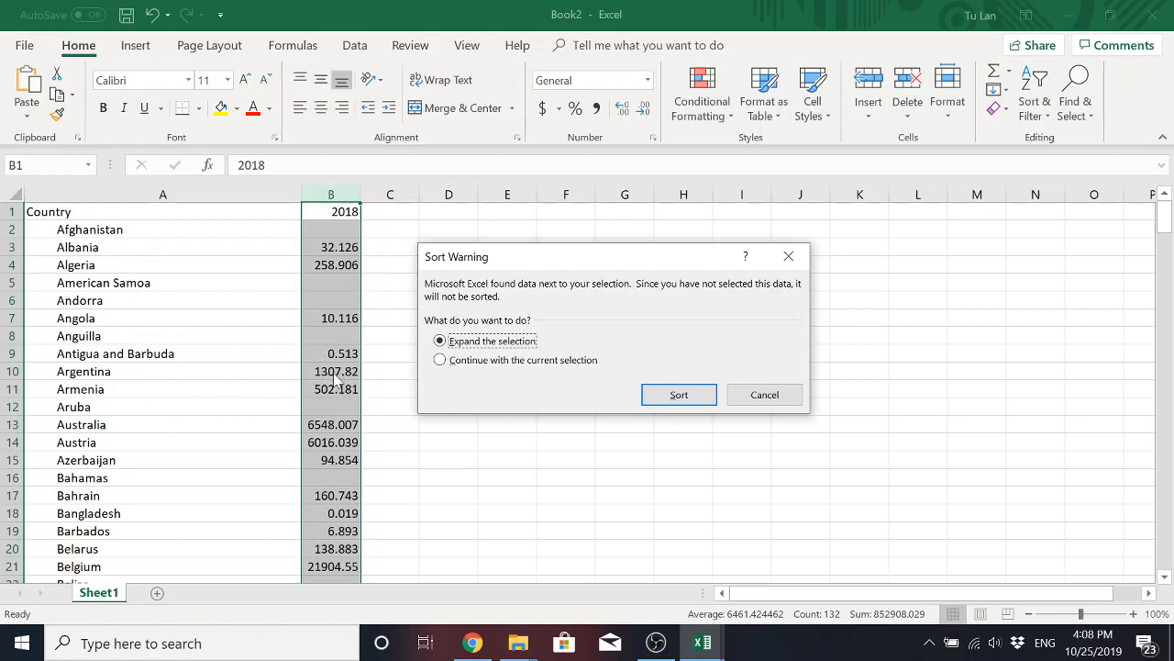
left_click(679, 395)
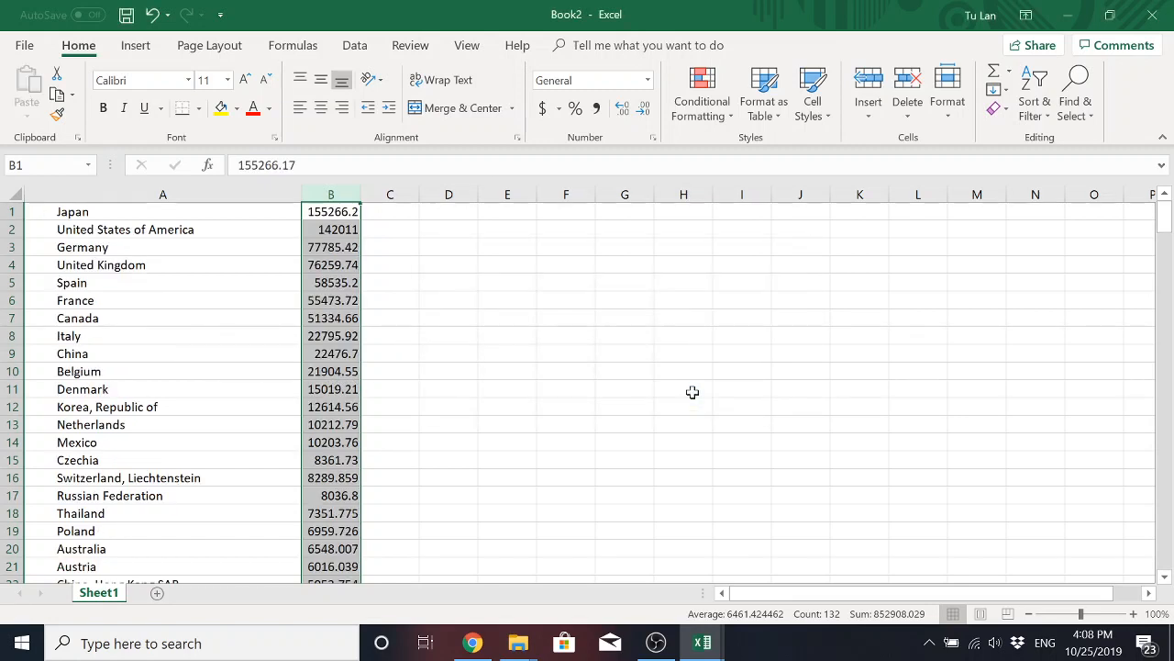
left_click(344, 371)
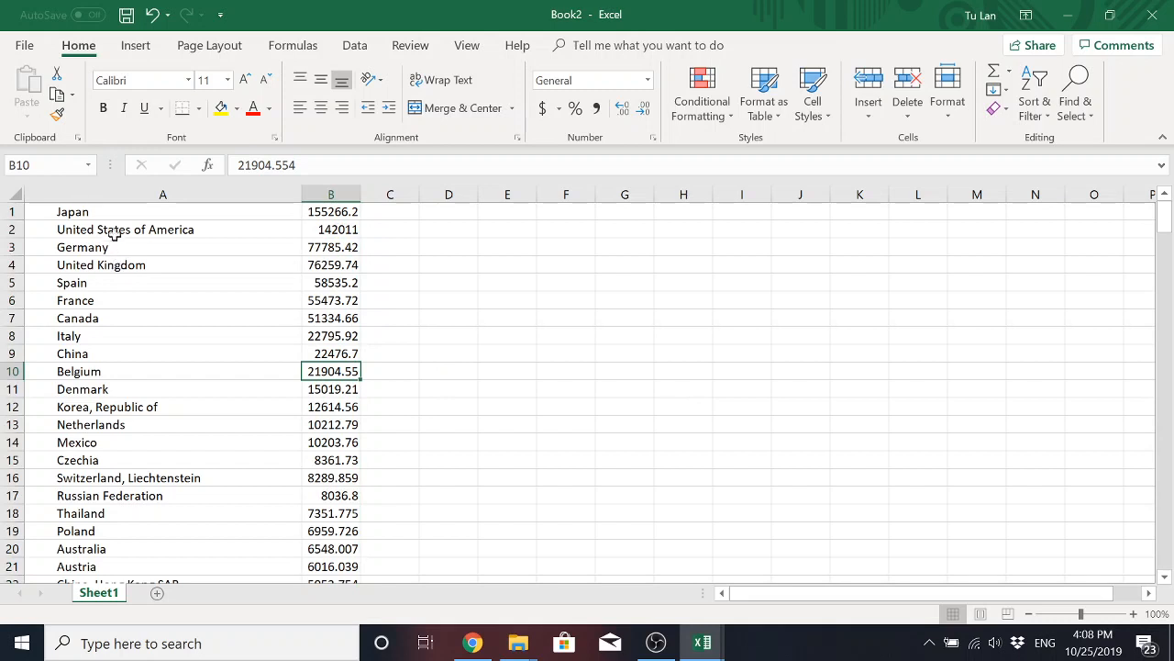
left_click(88, 212)
left_click_drag(158, 214, 342, 372)
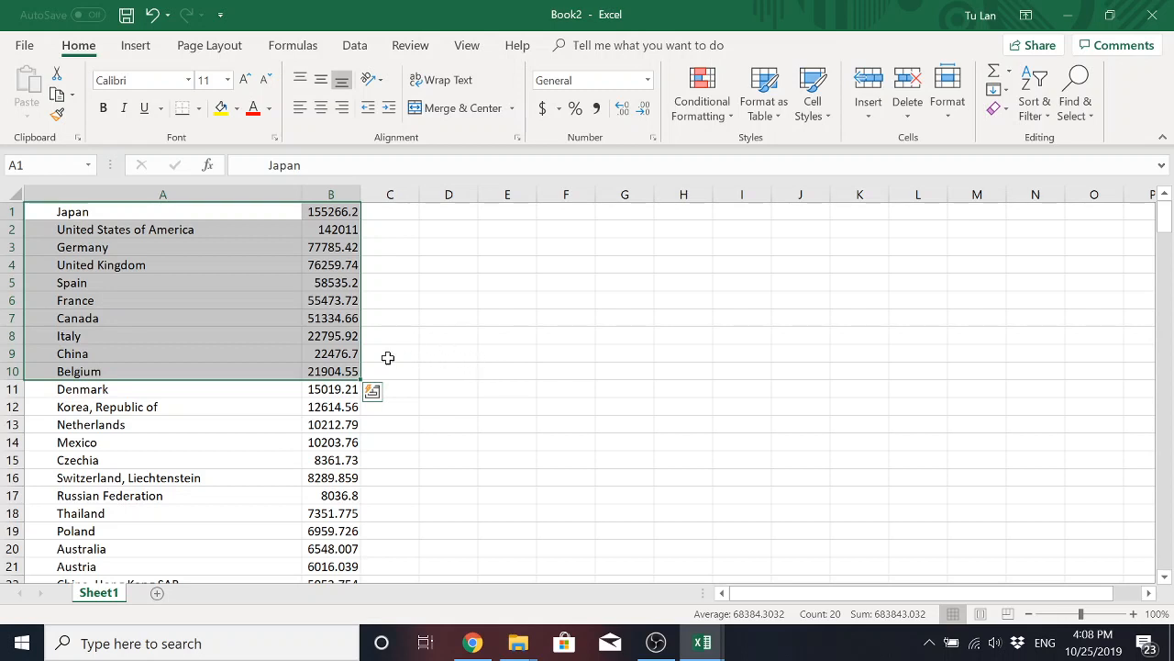
left_click(331, 338)
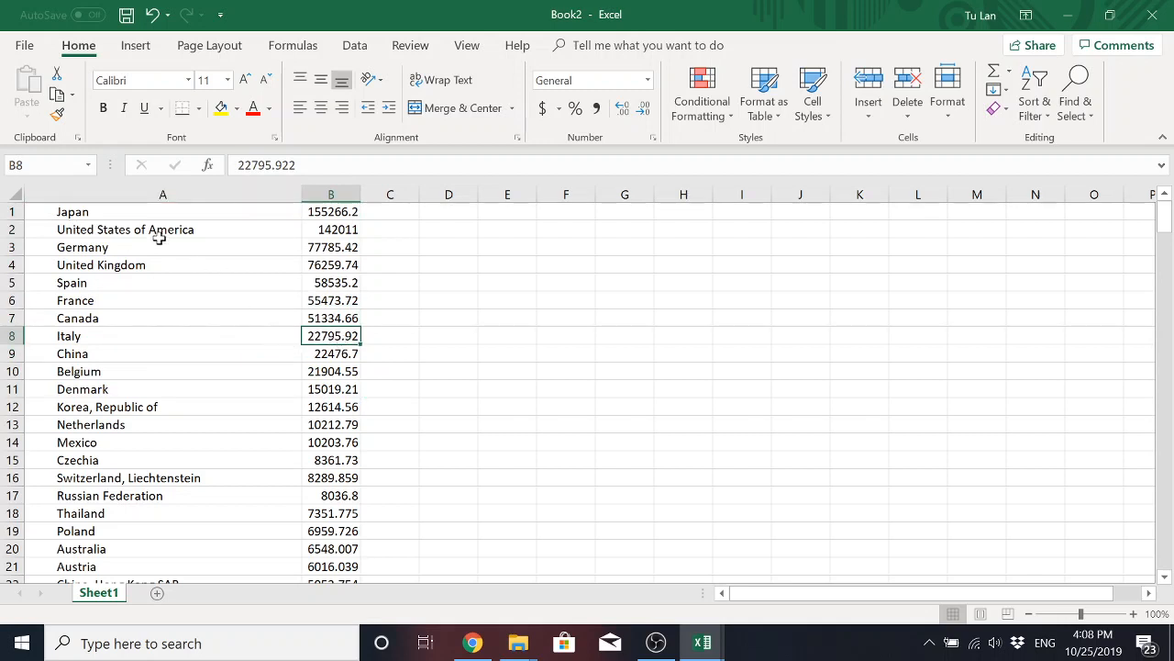
Insert the recommended Clustered Bar chart from the ten highest-ranked countries and their values in A1:B10.
left_click(102, 212)
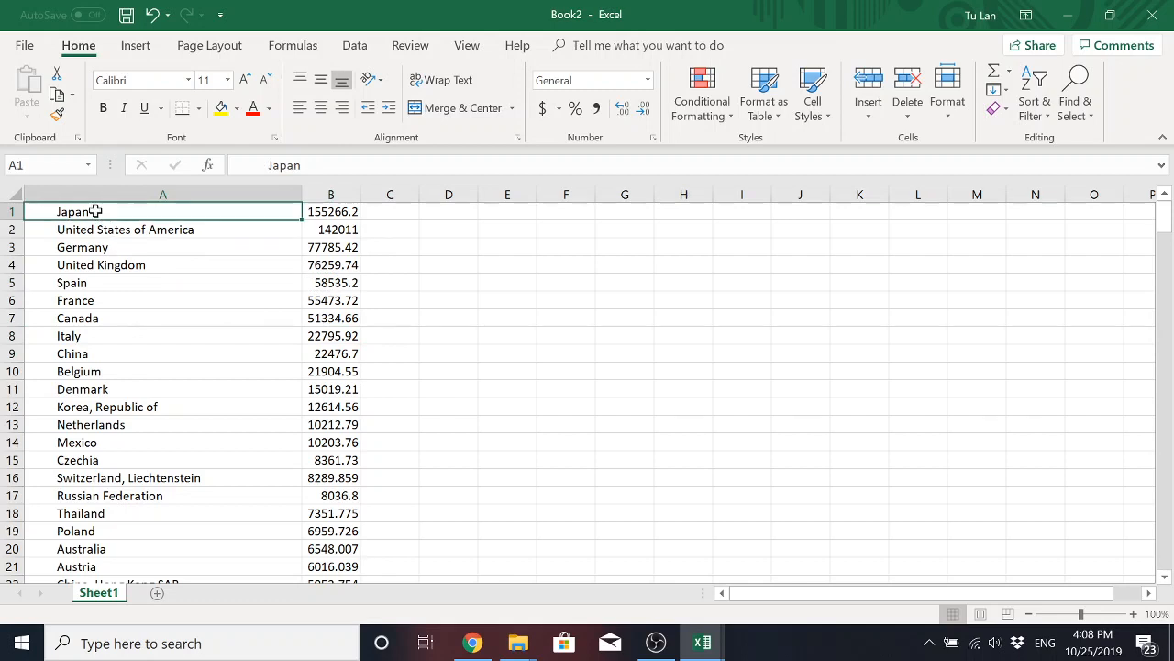
left_click_drag(103, 212, 333, 374)
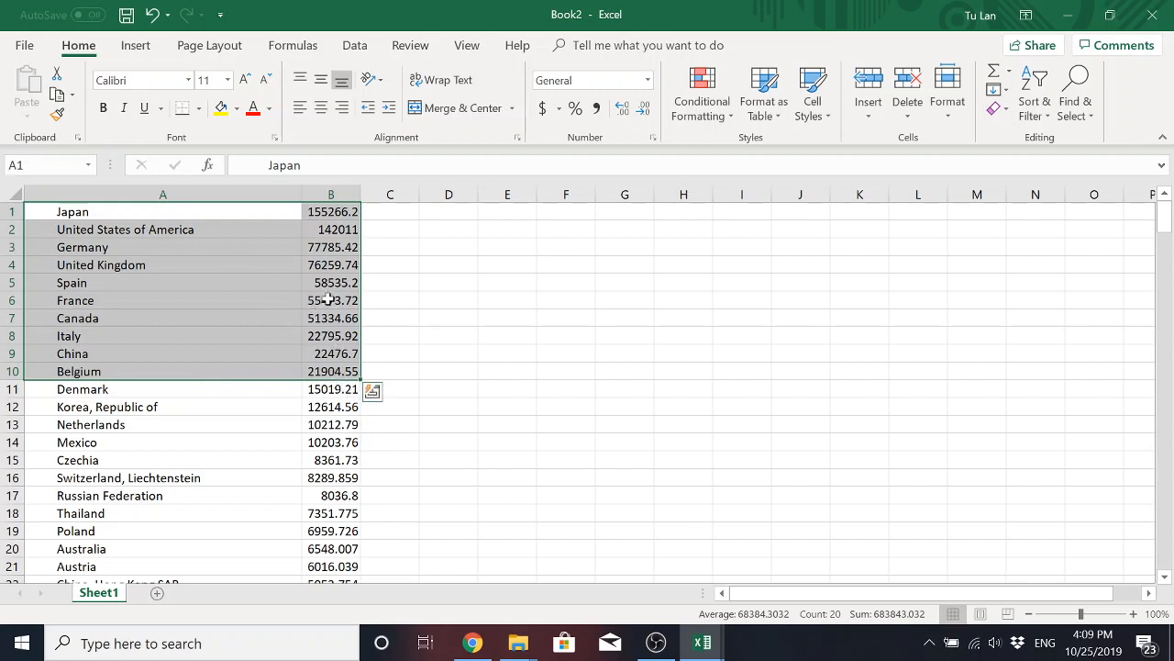
left_click(136, 46)
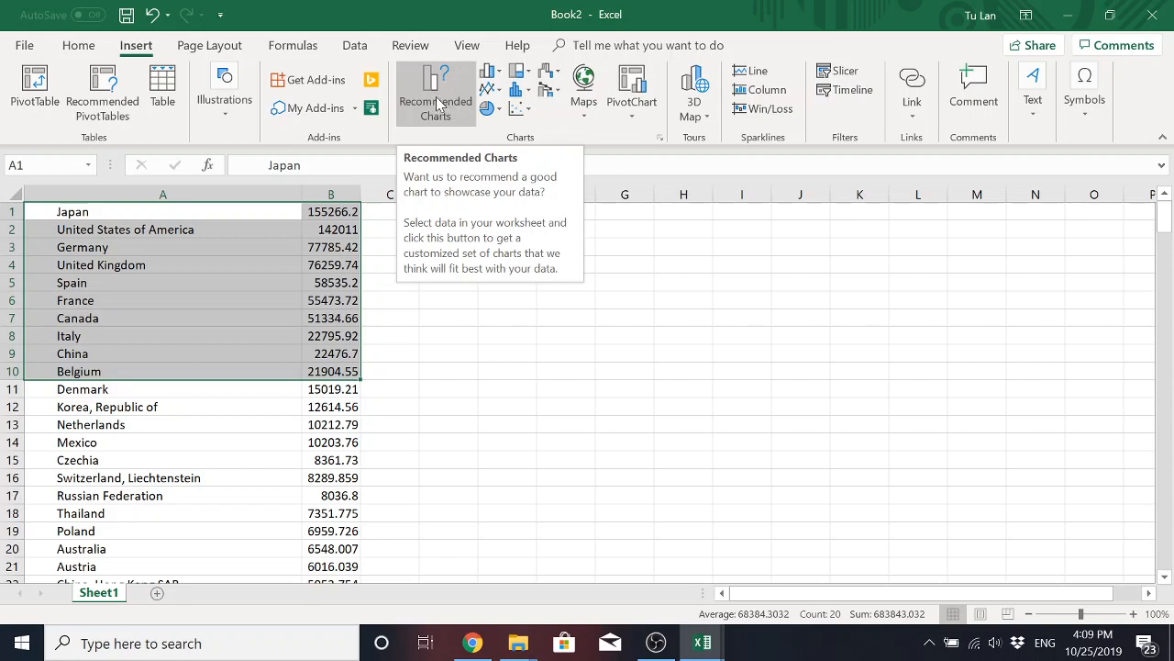
left_click(499, 75)
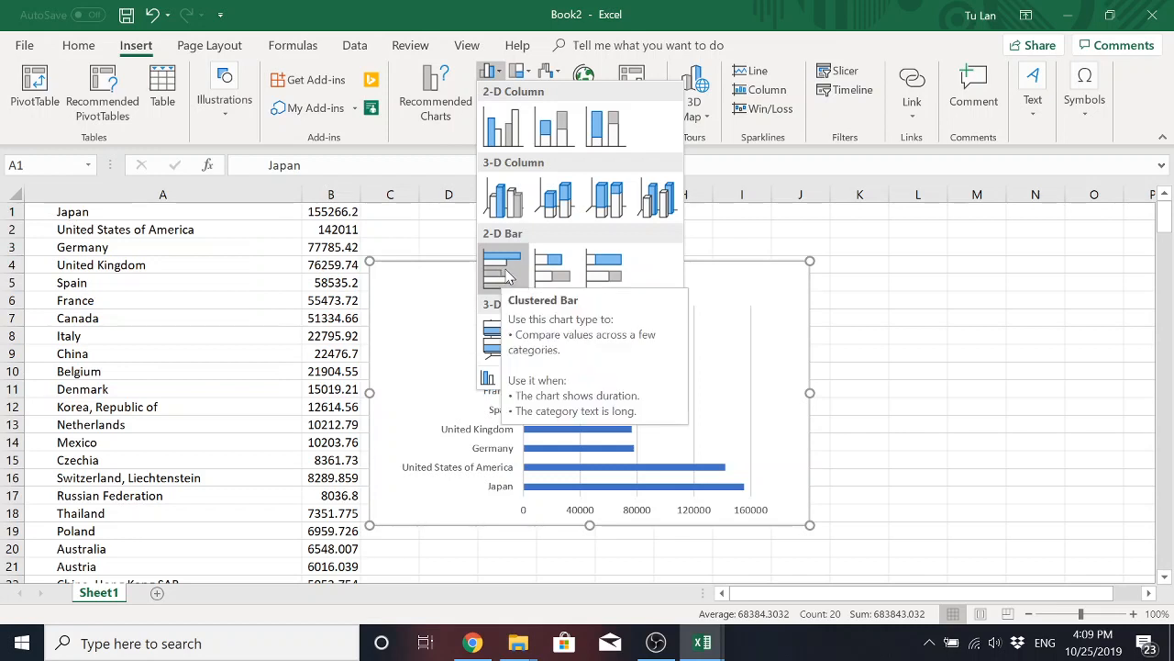
left_click(443, 110)
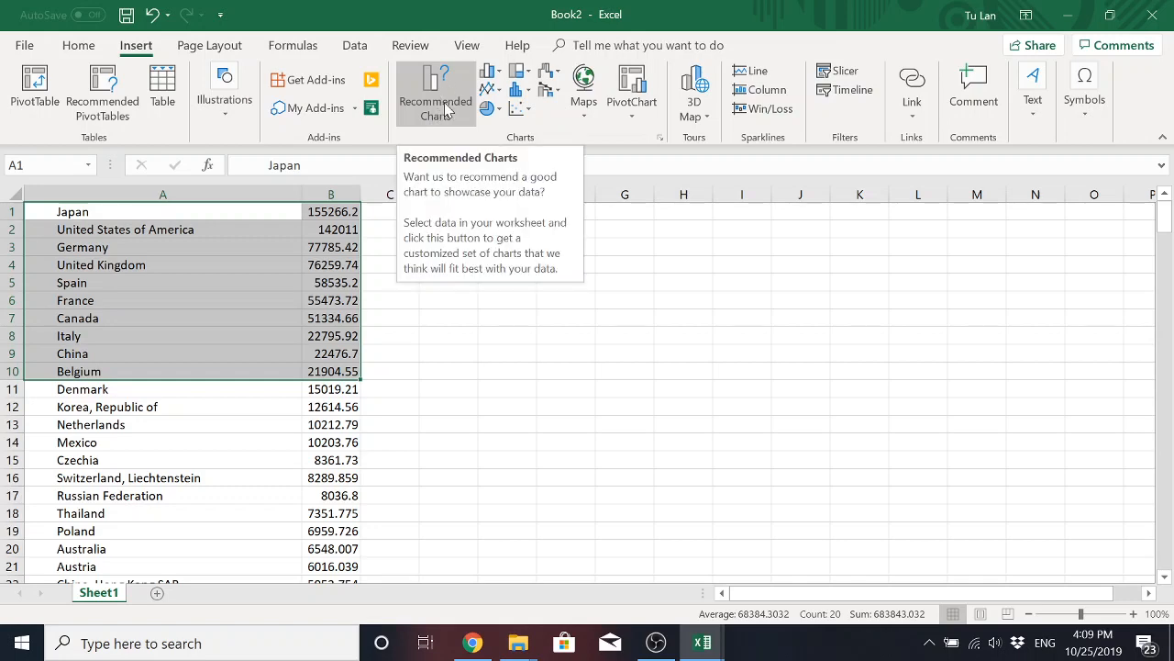
left_click(446, 111)
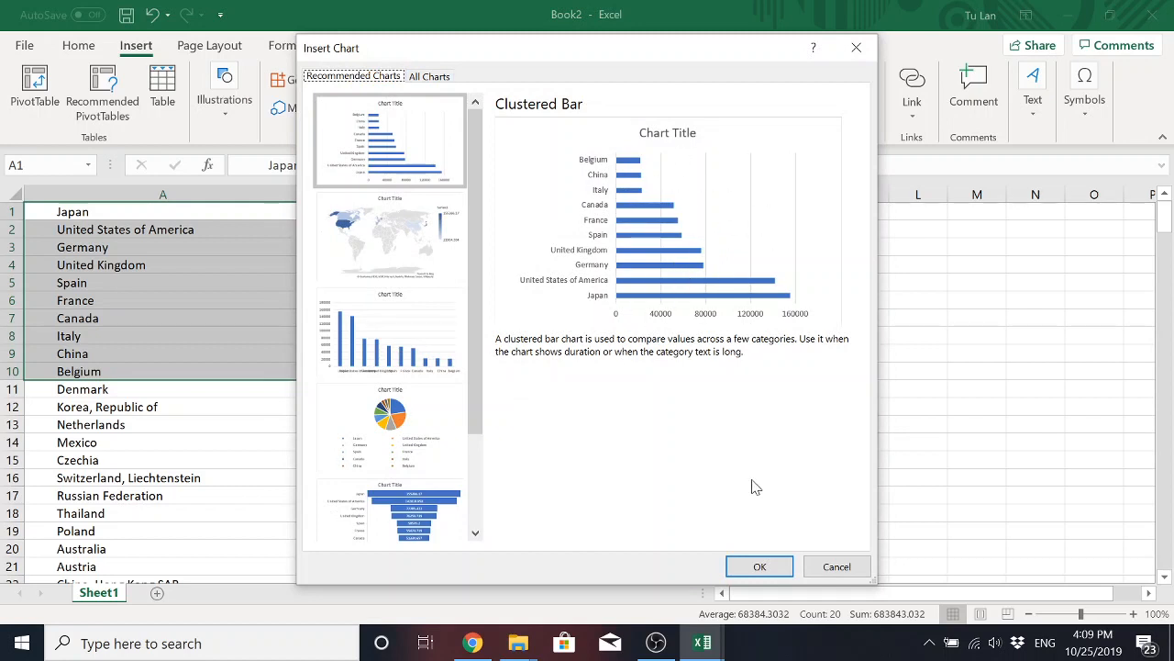
left_click(760, 567)
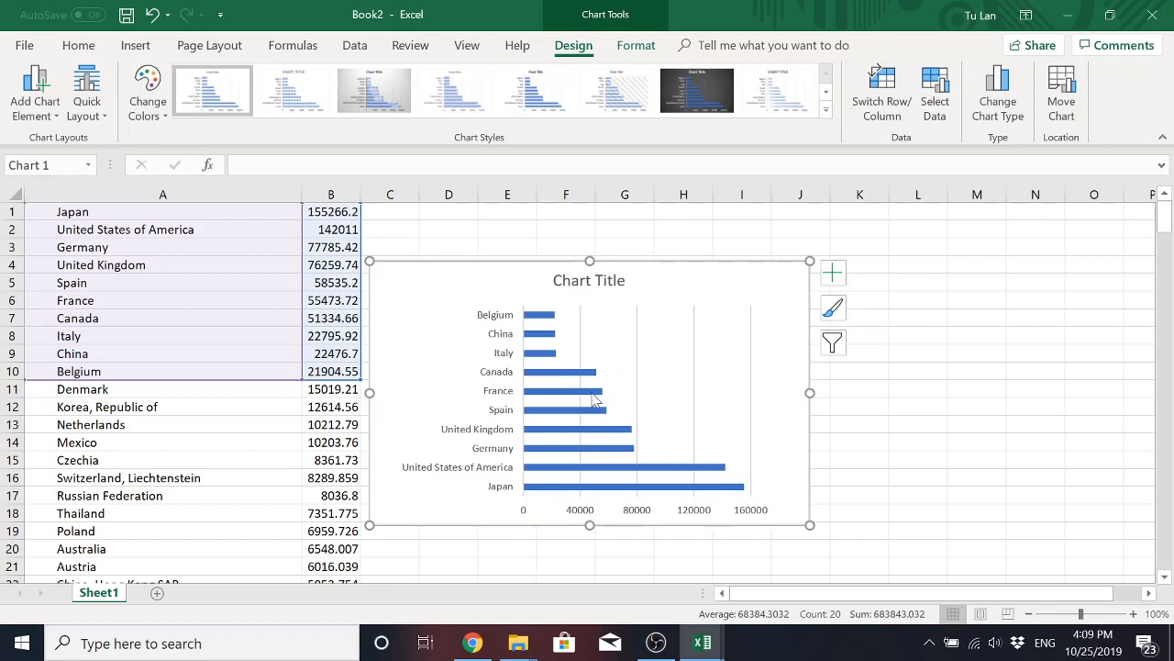
Replace the chart title with "Top 10 Importers of 841 from Cambodia in 2018".
double_click(574, 281)
double_click(575, 282)
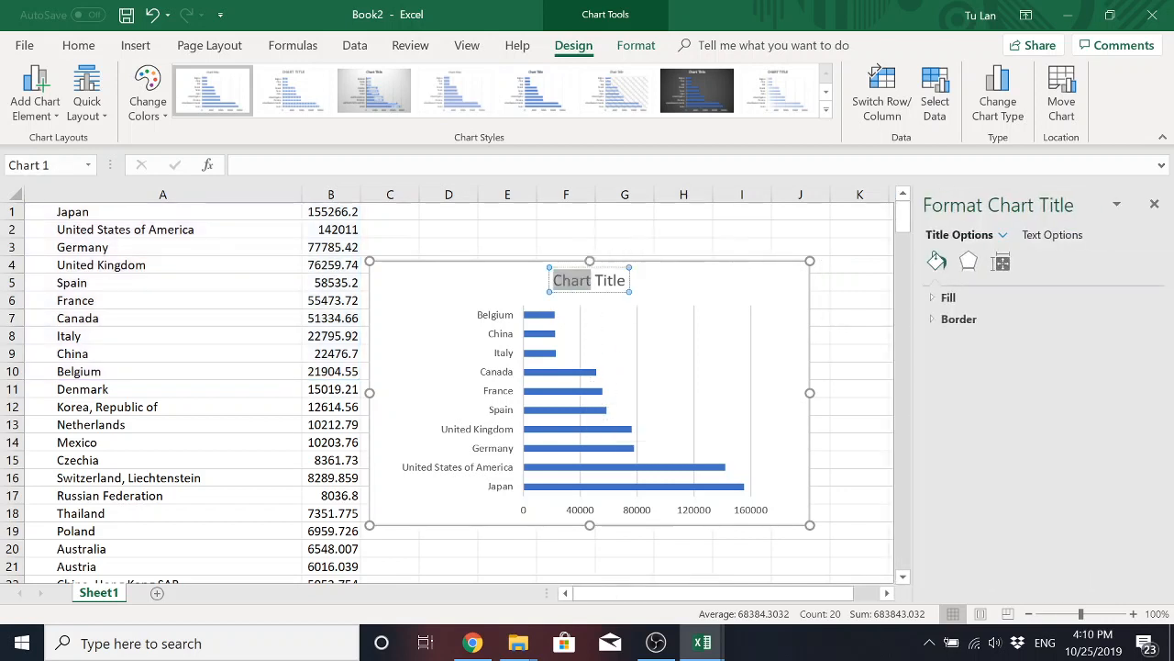
left_click(606, 281)
double_click(609, 281)
triple_click(607, 281)
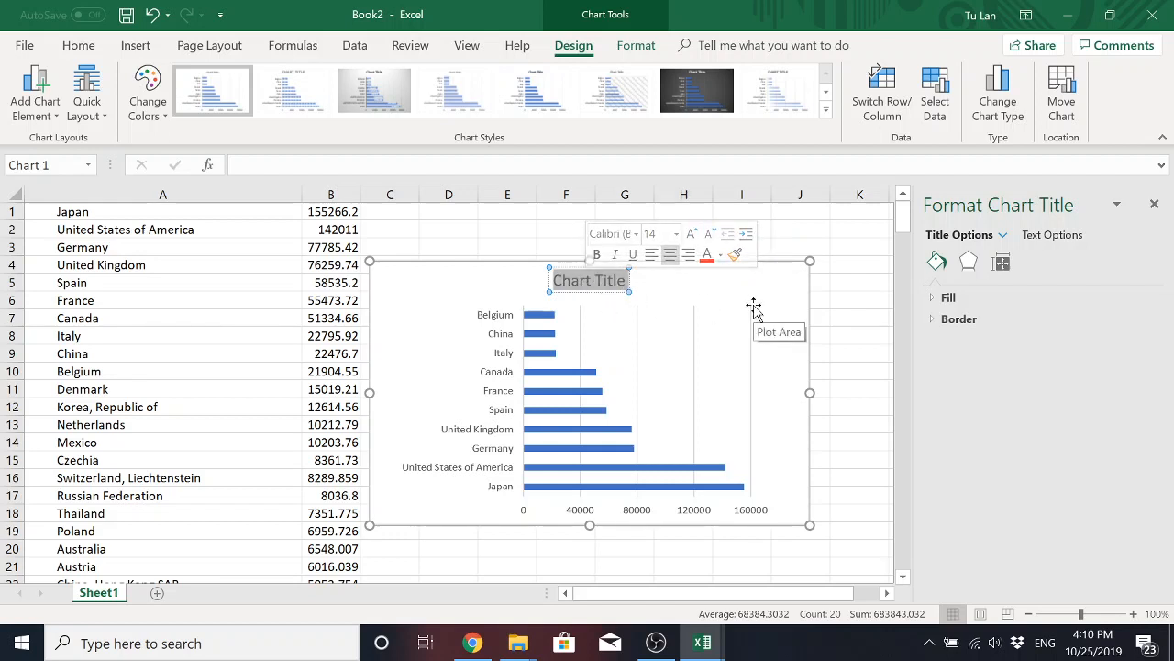
type("Top")
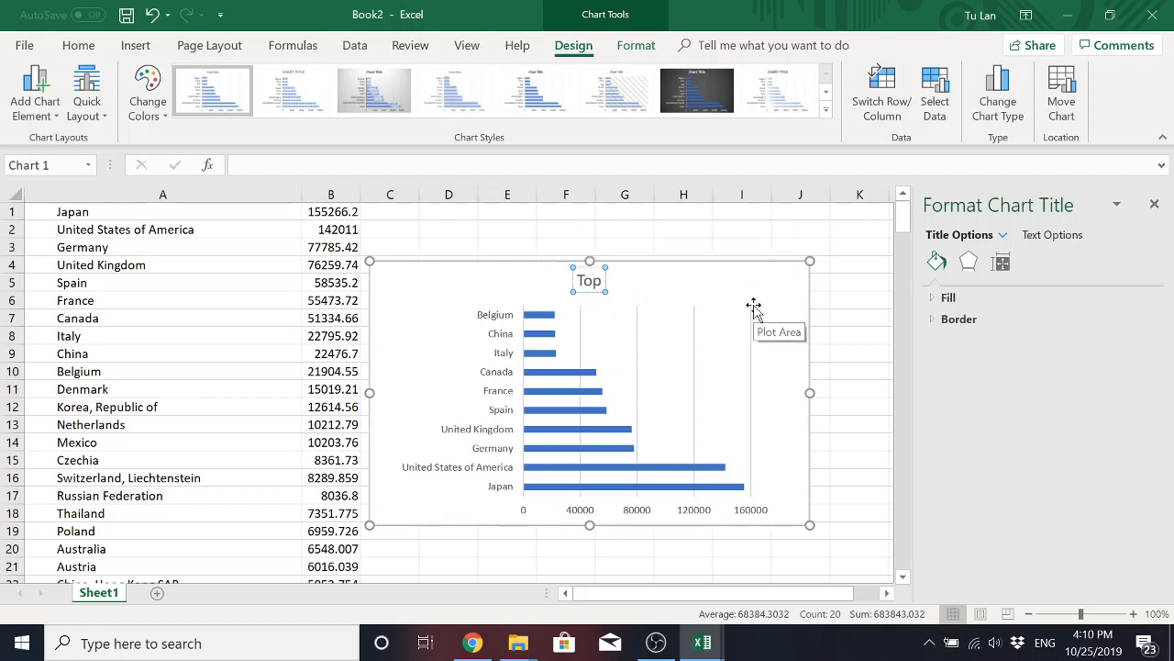
type(" 10")
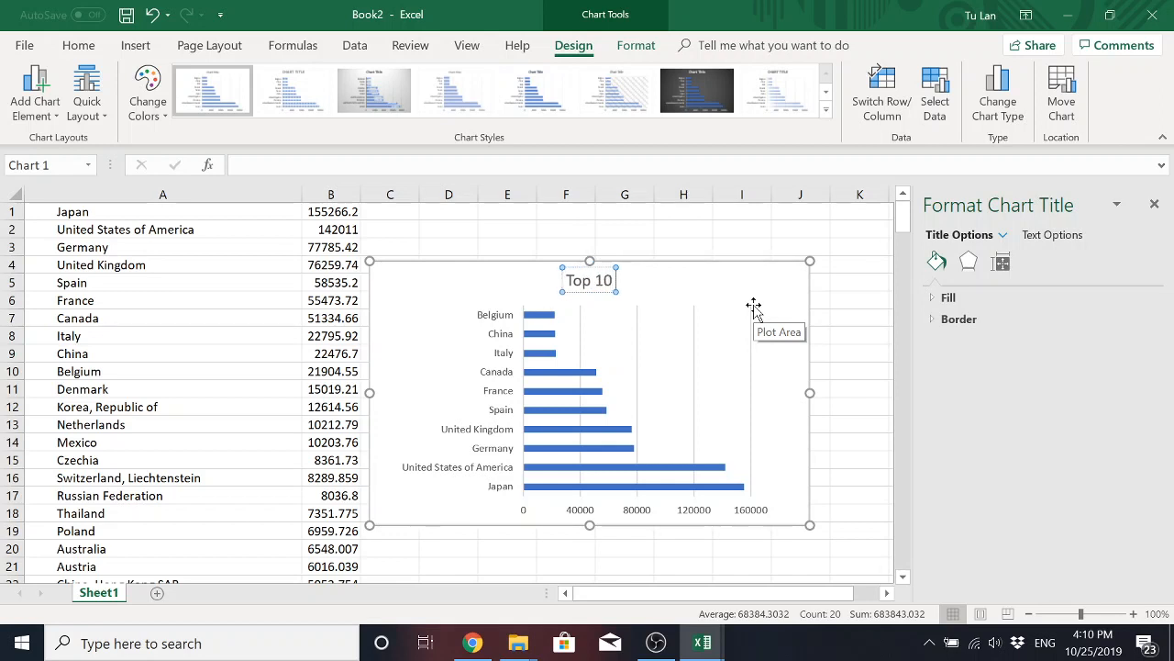
type(" Importers of")
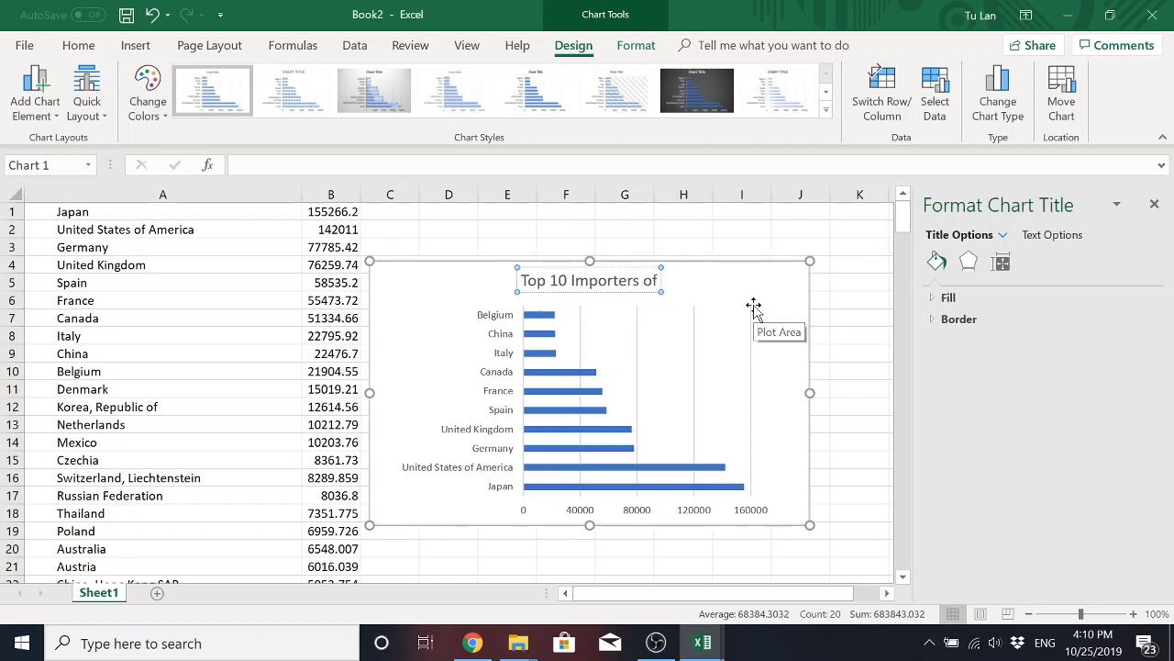
type(" 841")
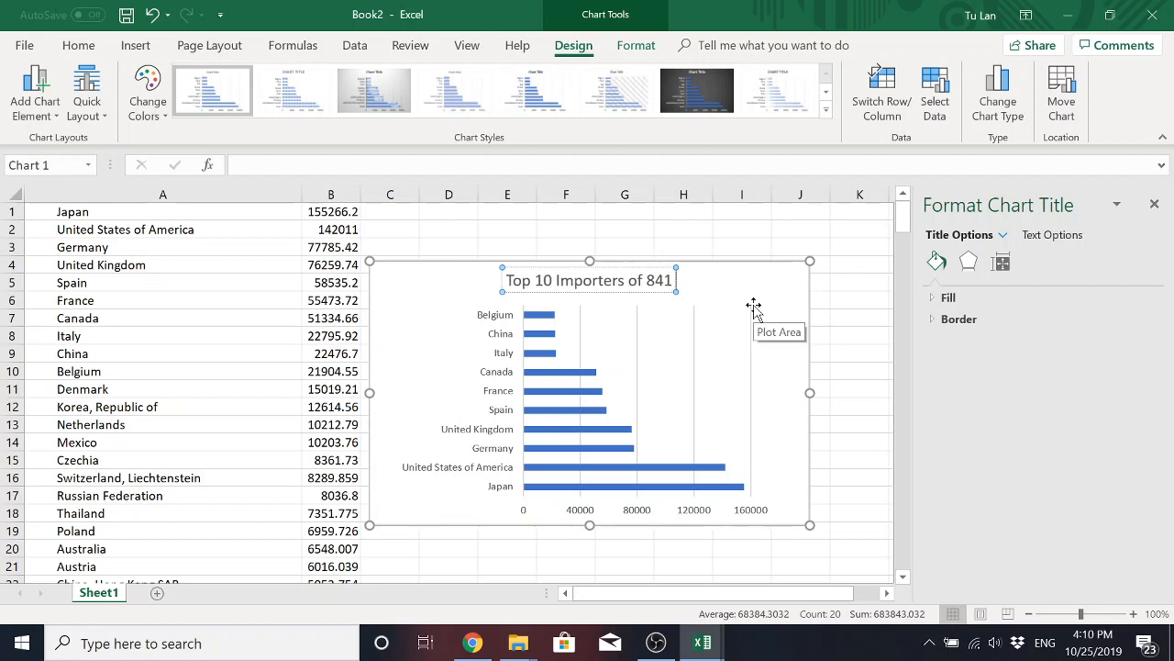
type(" from Cambodia")
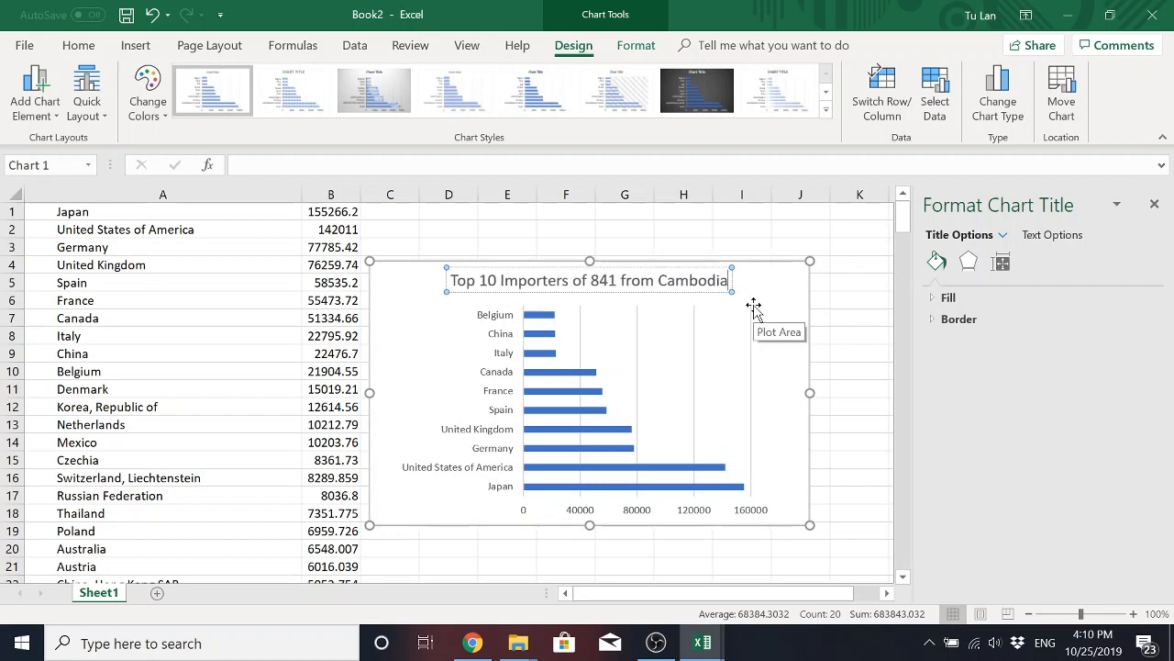
type(" in 2018")
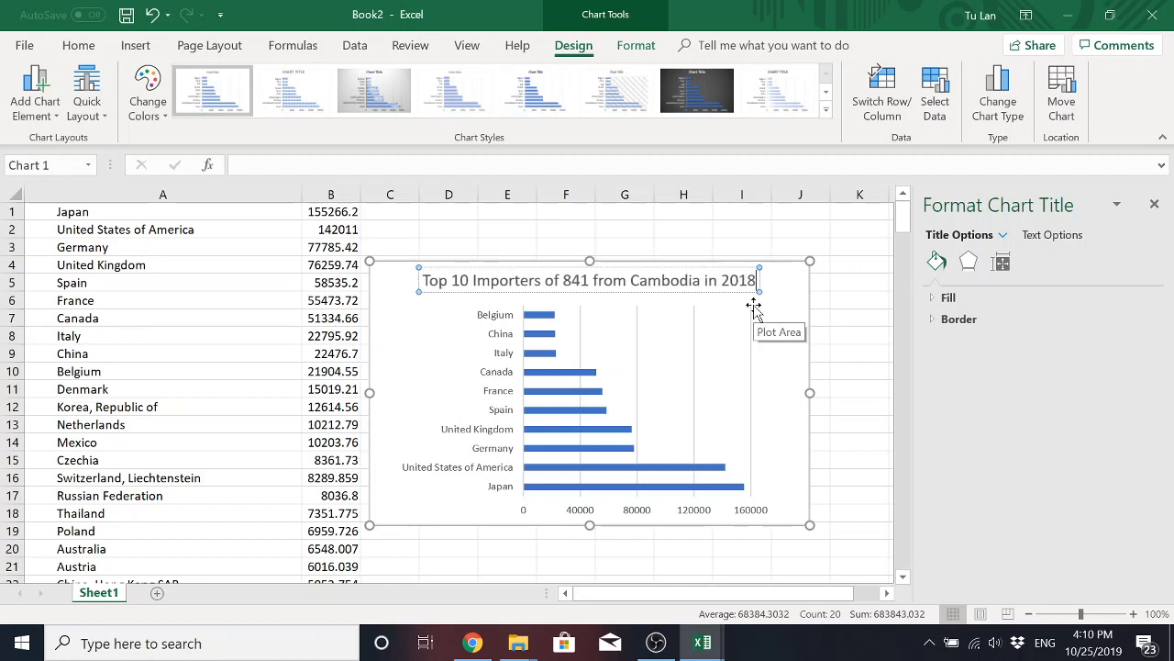
left_click(780, 296)
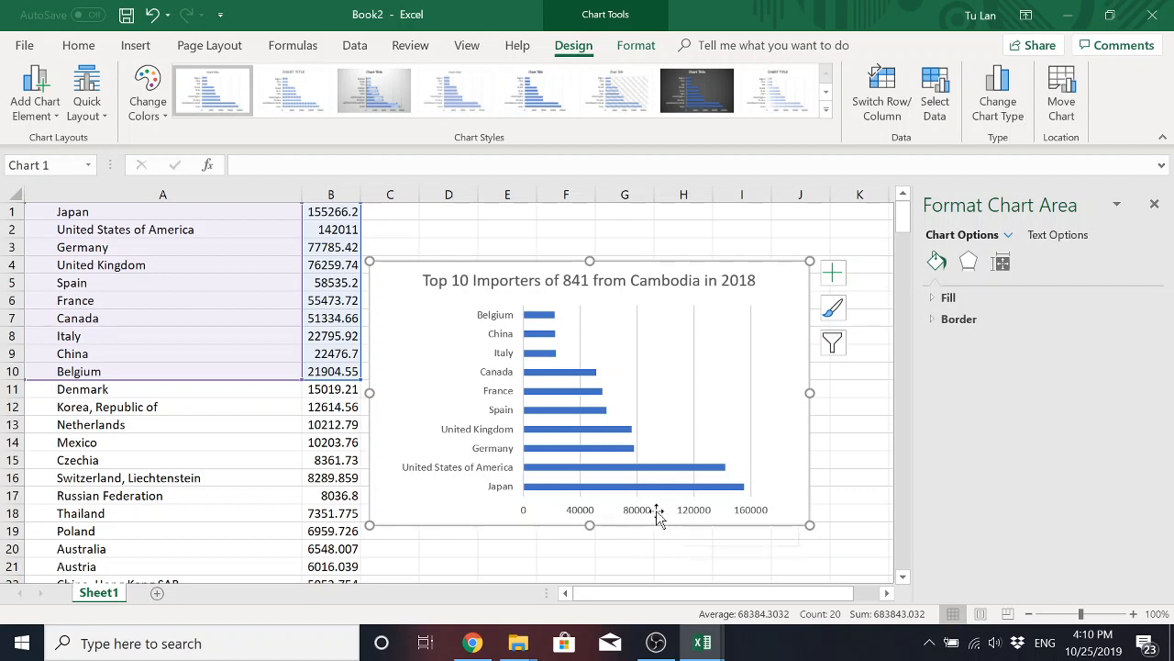
Add a primary horizontal axis title reading "Thousand US Dollars" and shift the chart slightly away from the data columns.
left_click(835, 280)
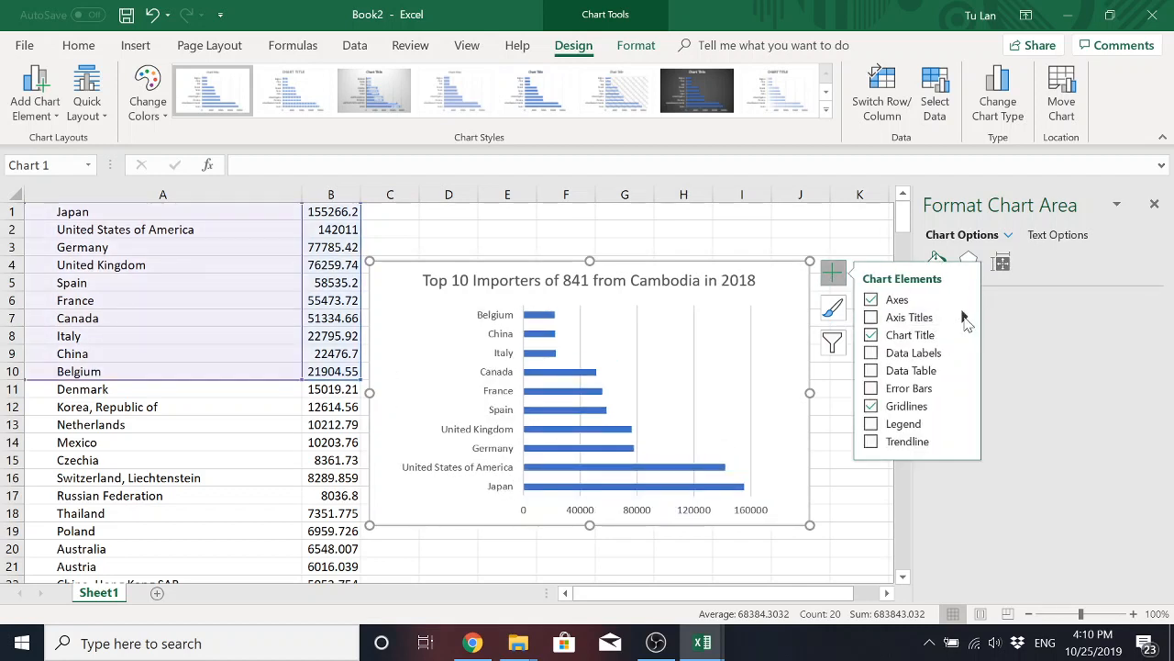
left_click(964, 317)
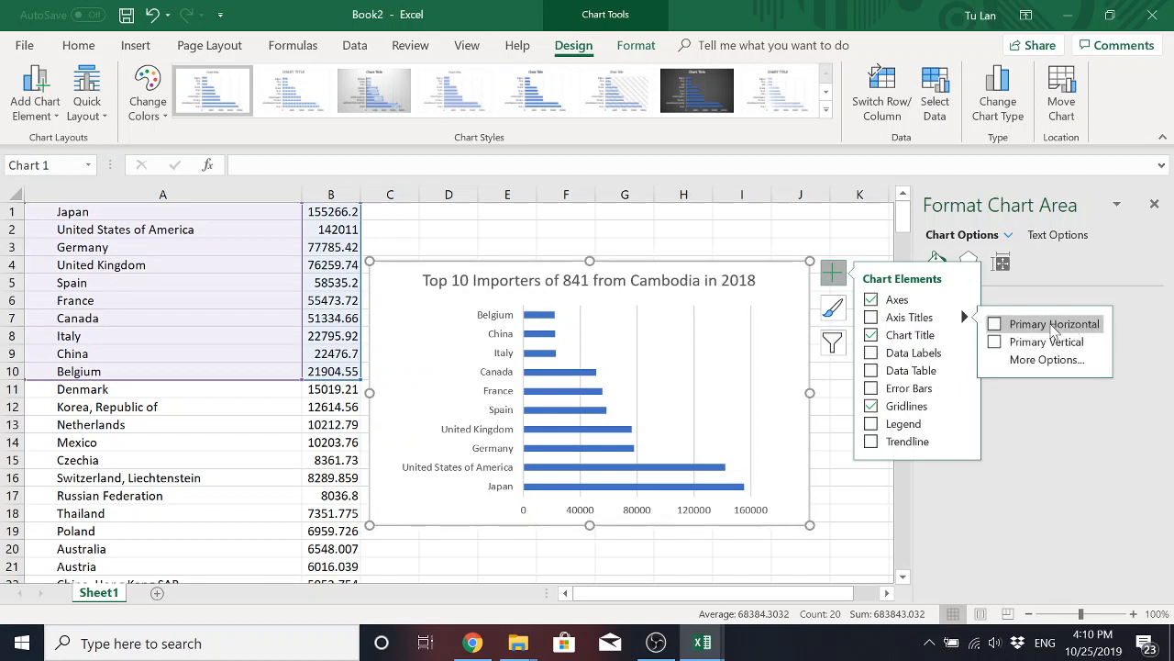
left_click(997, 327)
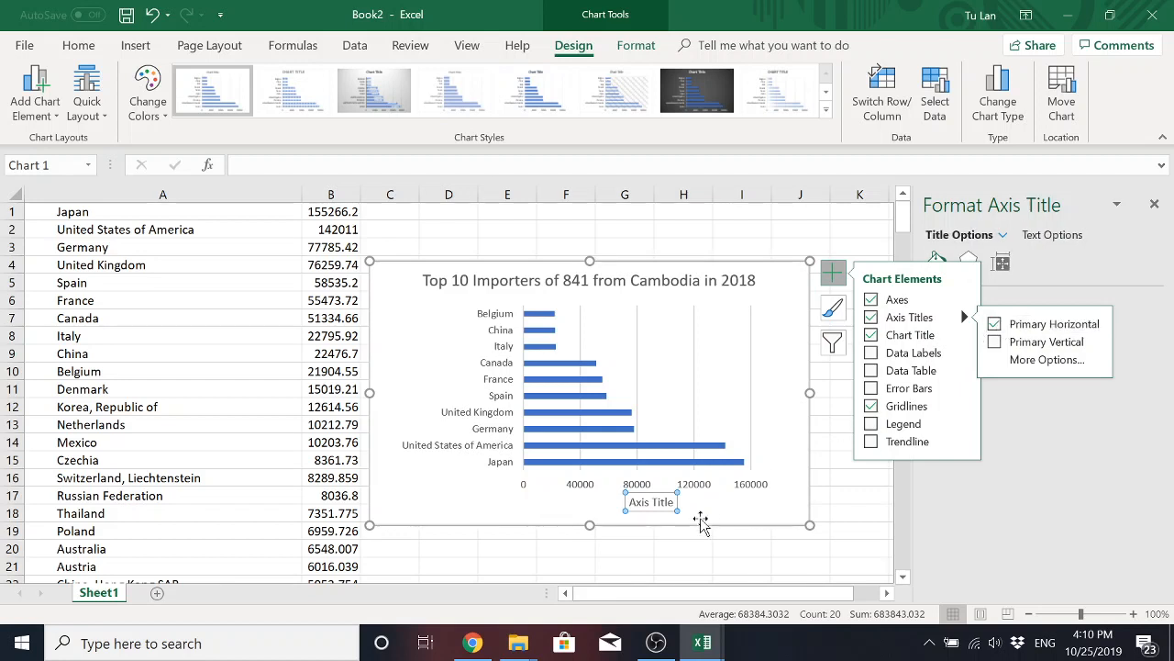
triple_click(661, 505)
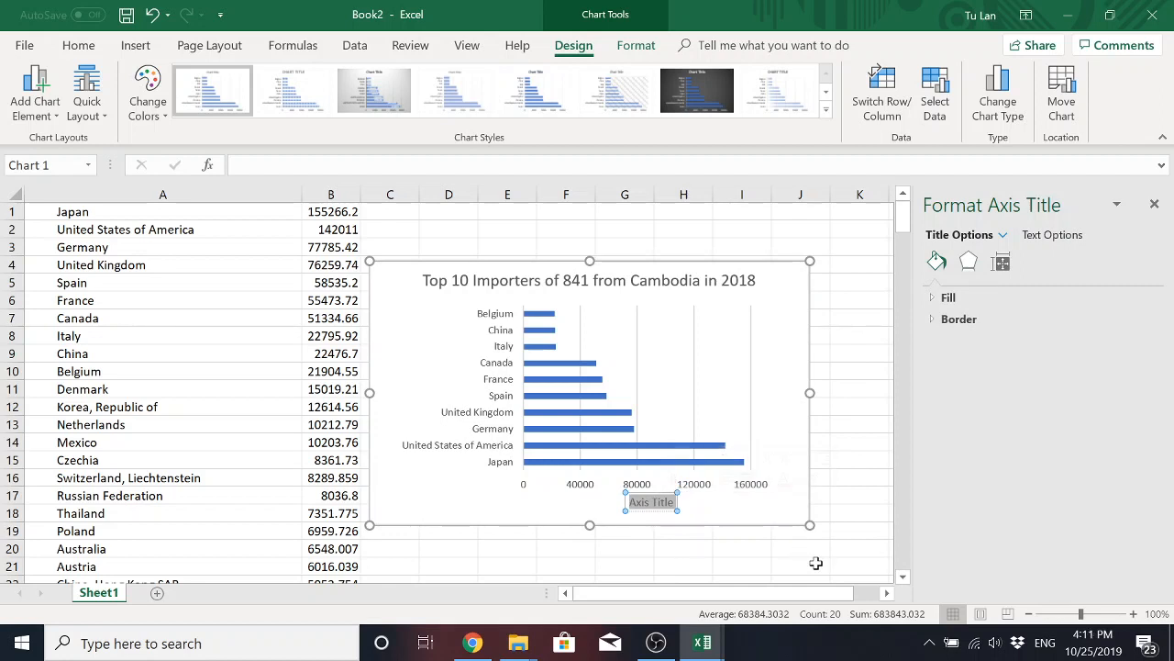
type("Thou")
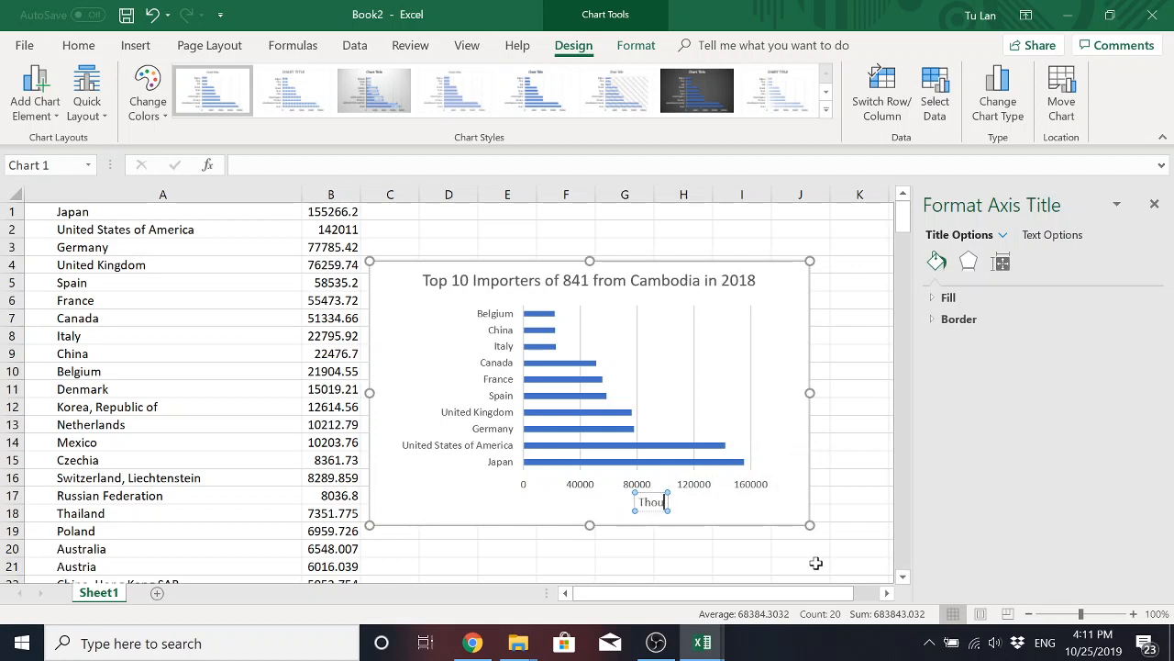
type("sand US")
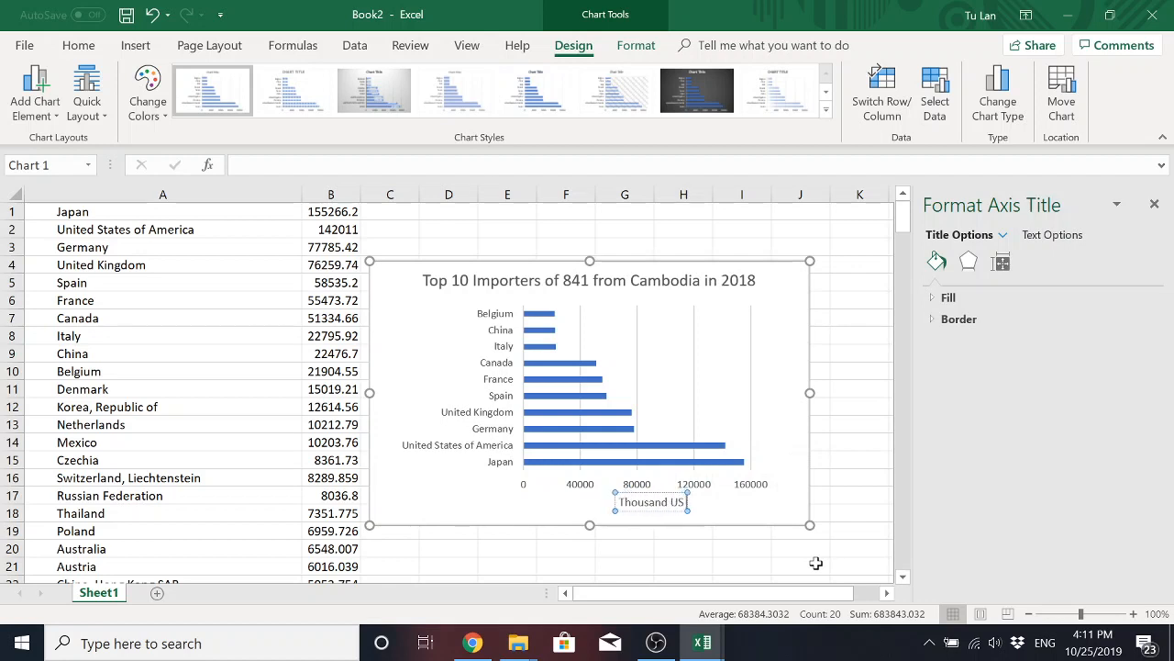
type(" Dollars")
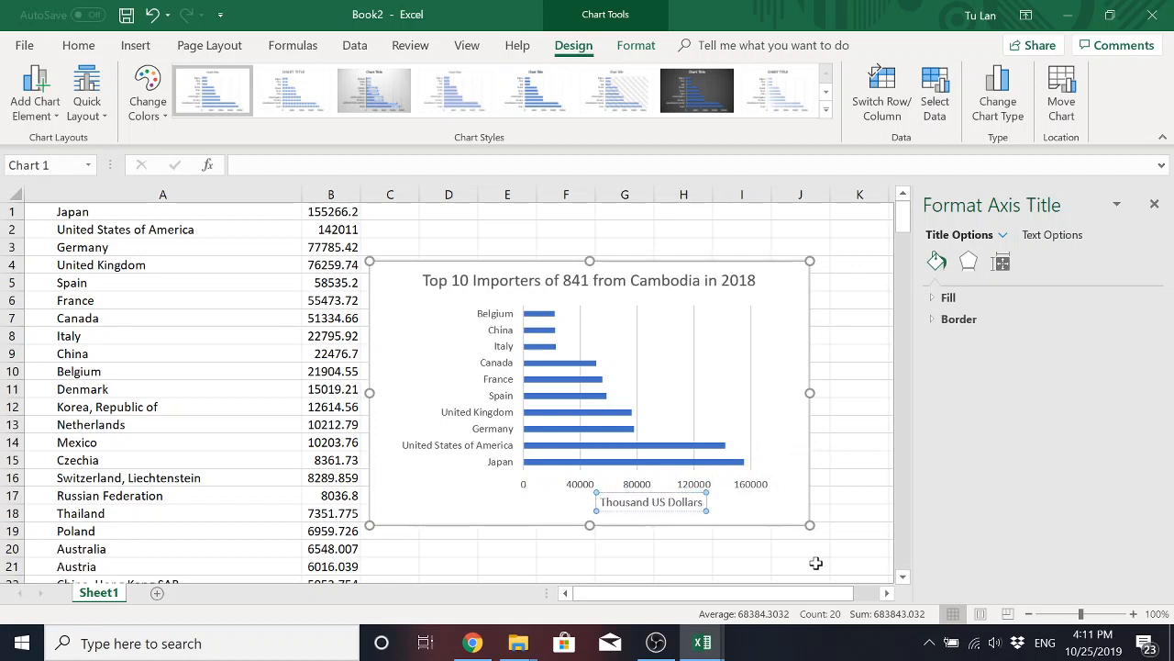
left_click(781, 516)
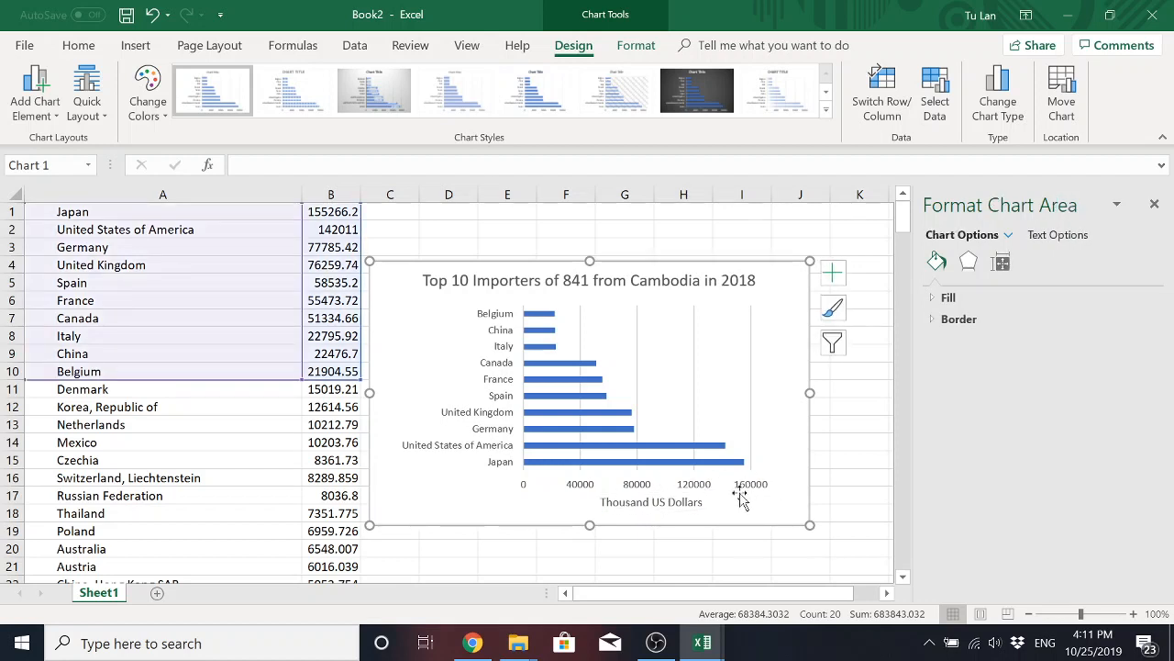
left_click_drag(773, 272, 789, 269)
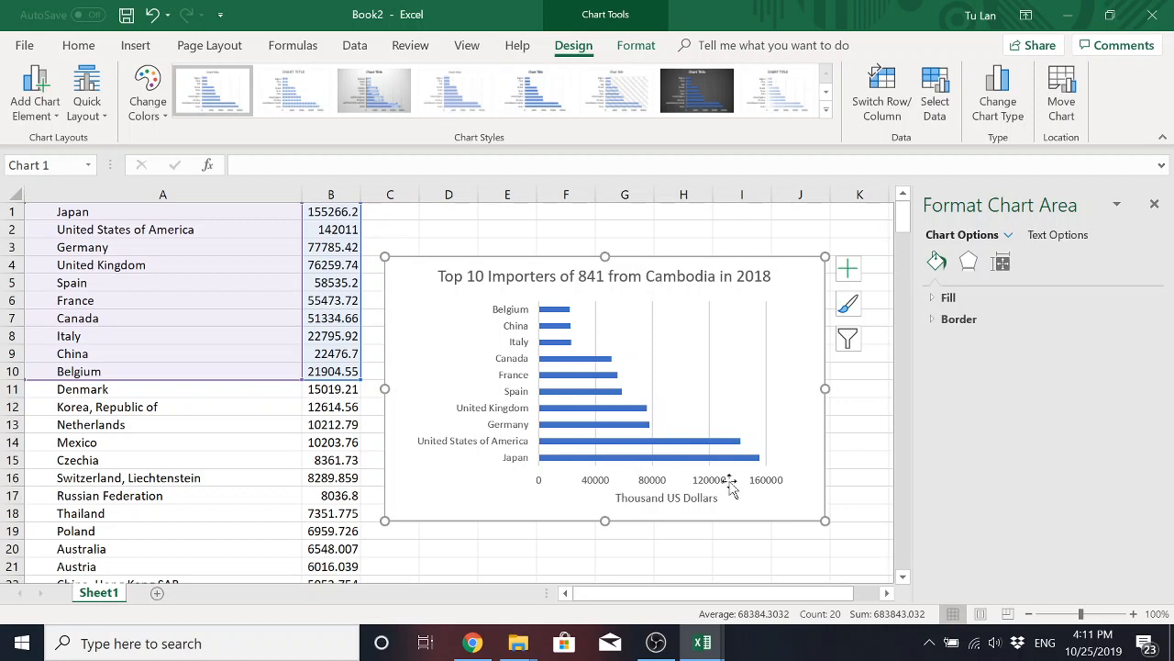
Format all of column B as Currency with the $ symbol and 0 decimal places, then select the chart.
left_click(338, 341)
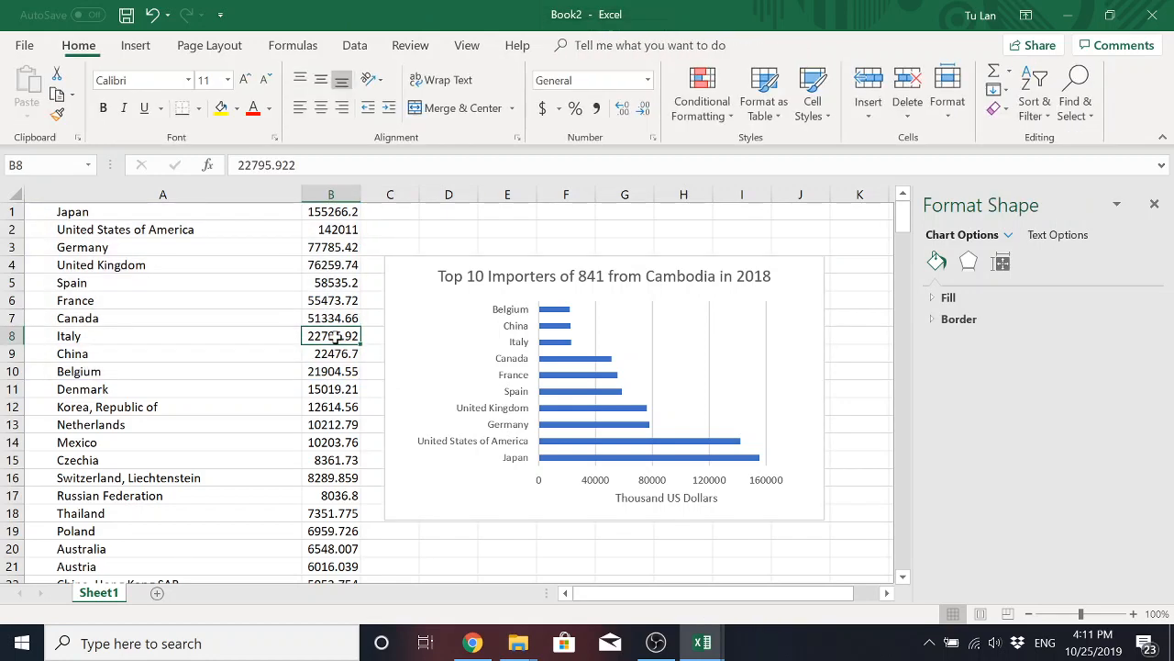
left_click(329, 192)
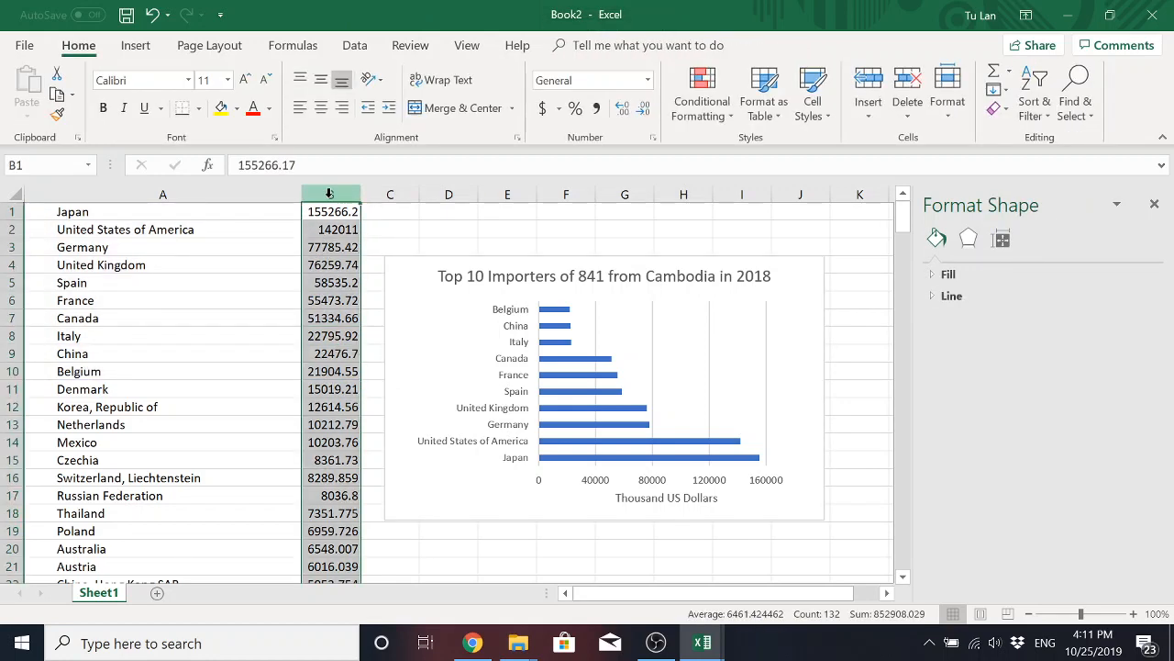
right_click(331, 264)
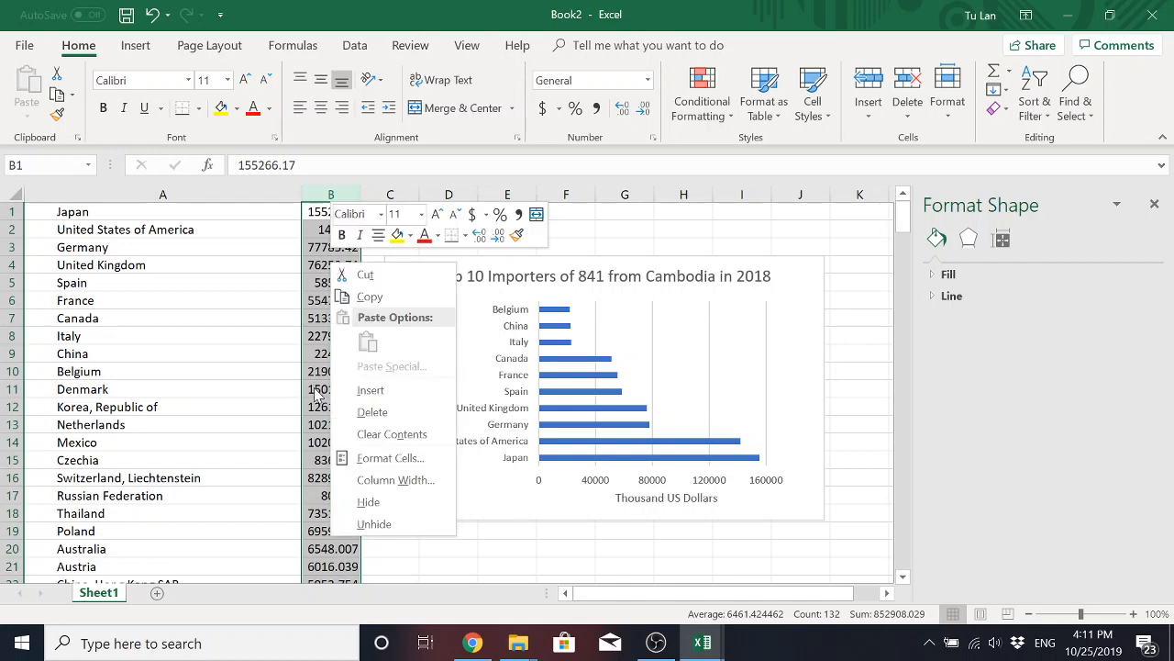
left_click(390, 458)
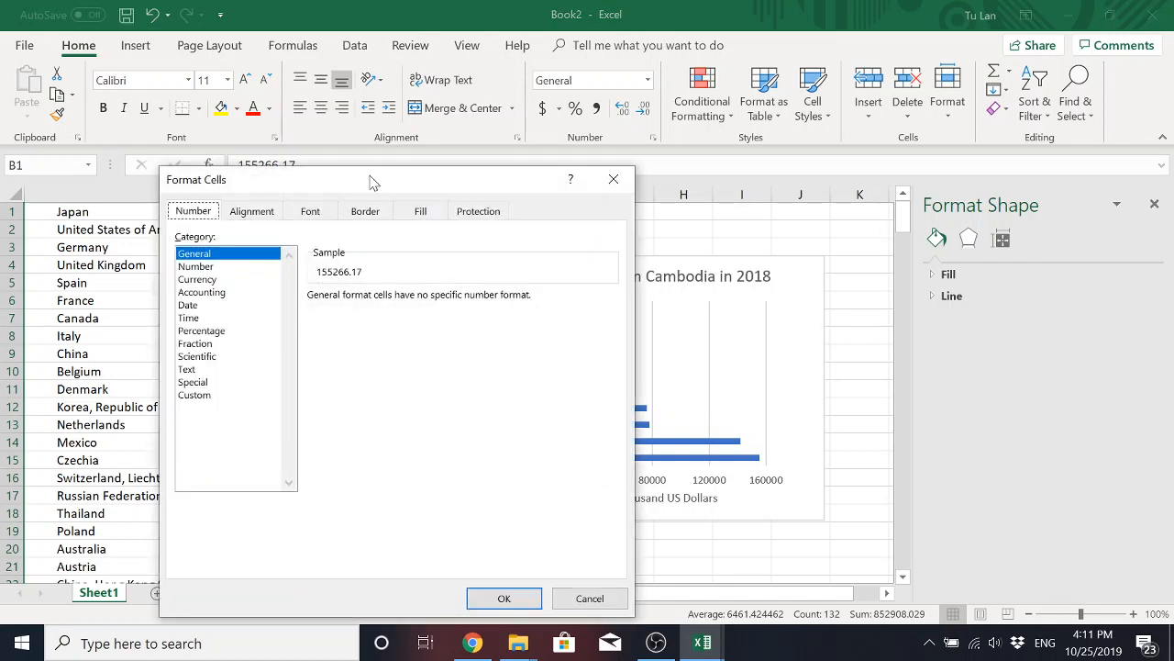
left_click_drag(371, 181, 509, 139)
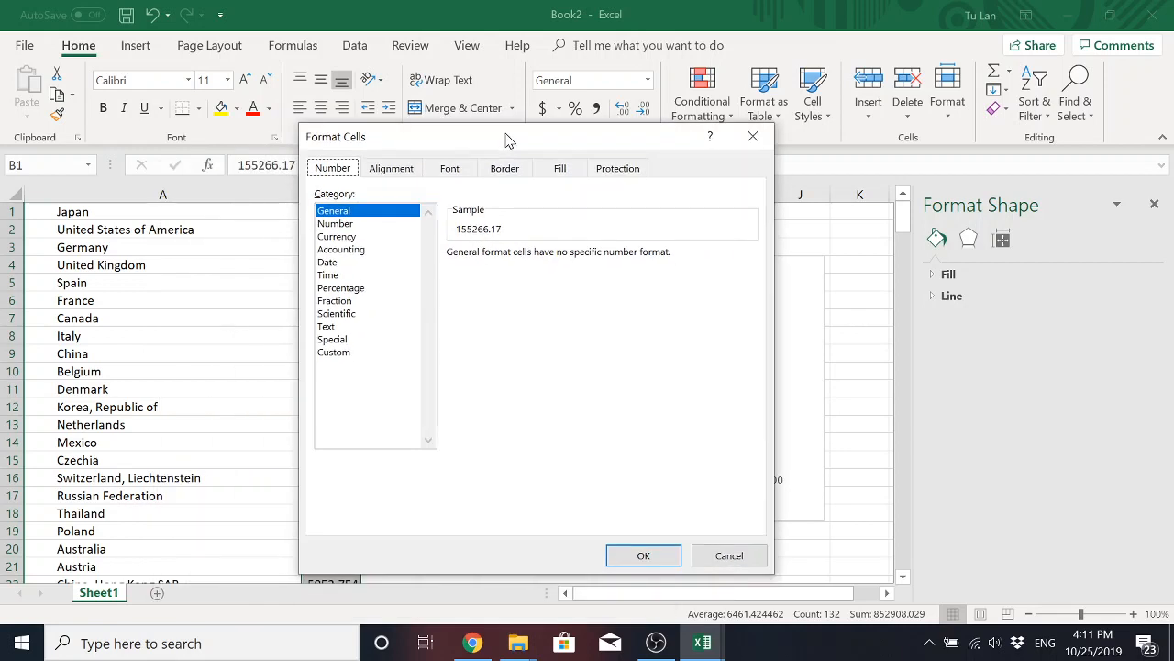
left_click(349, 241)
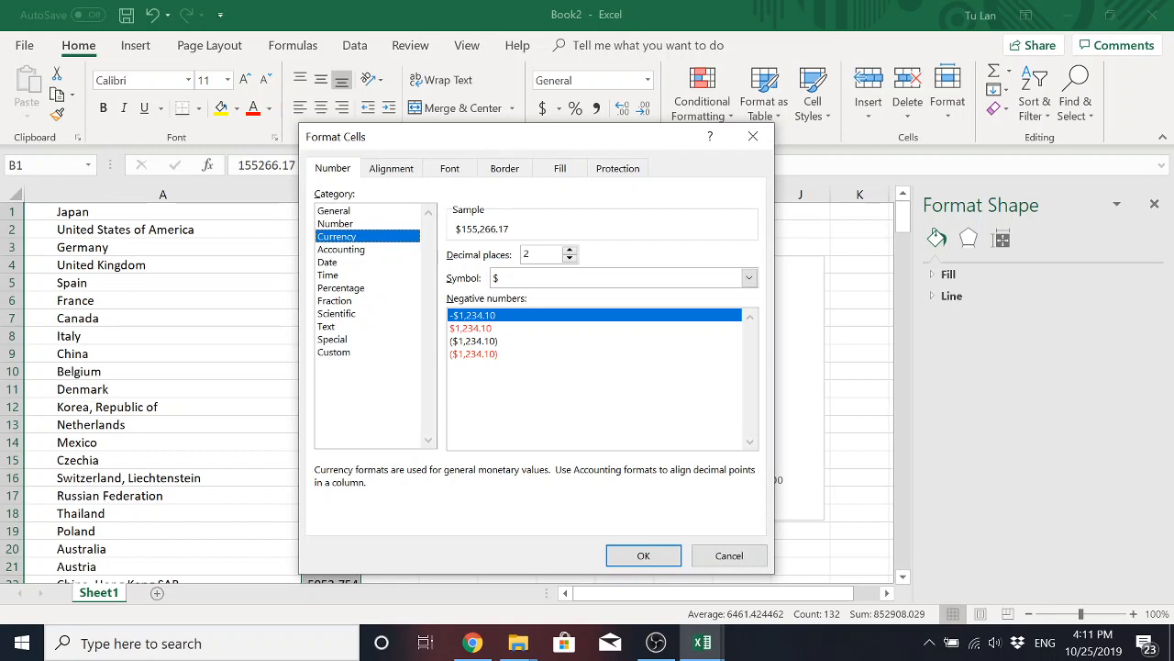
left_click(570, 259)
left_click(570, 259)
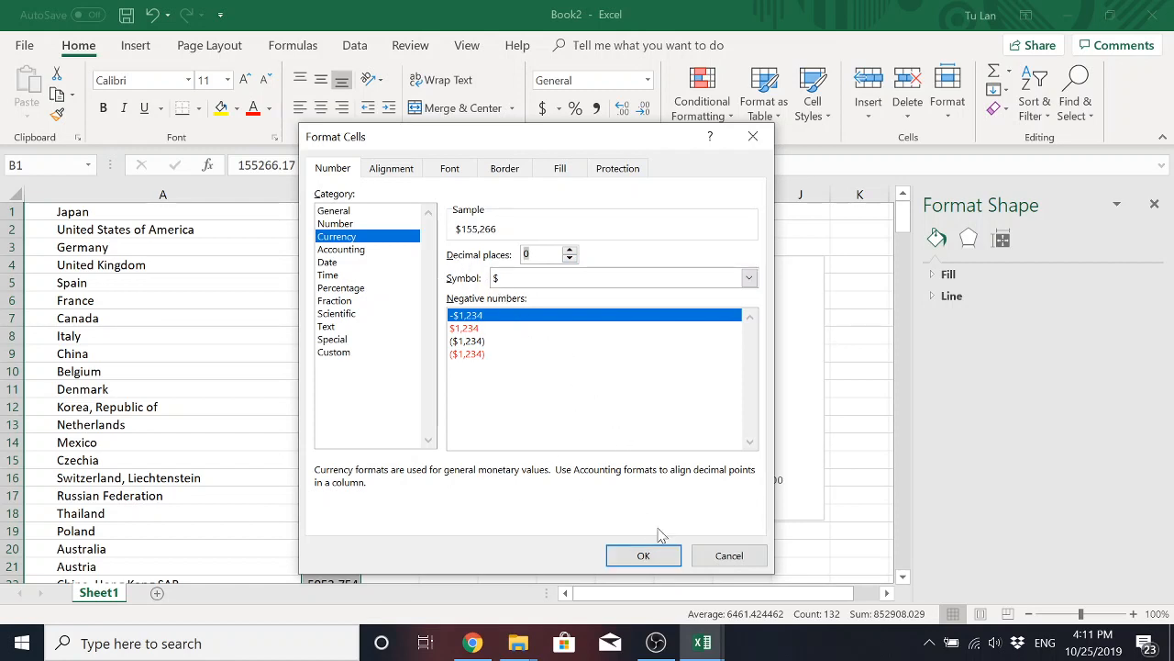
left_click(657, 558)
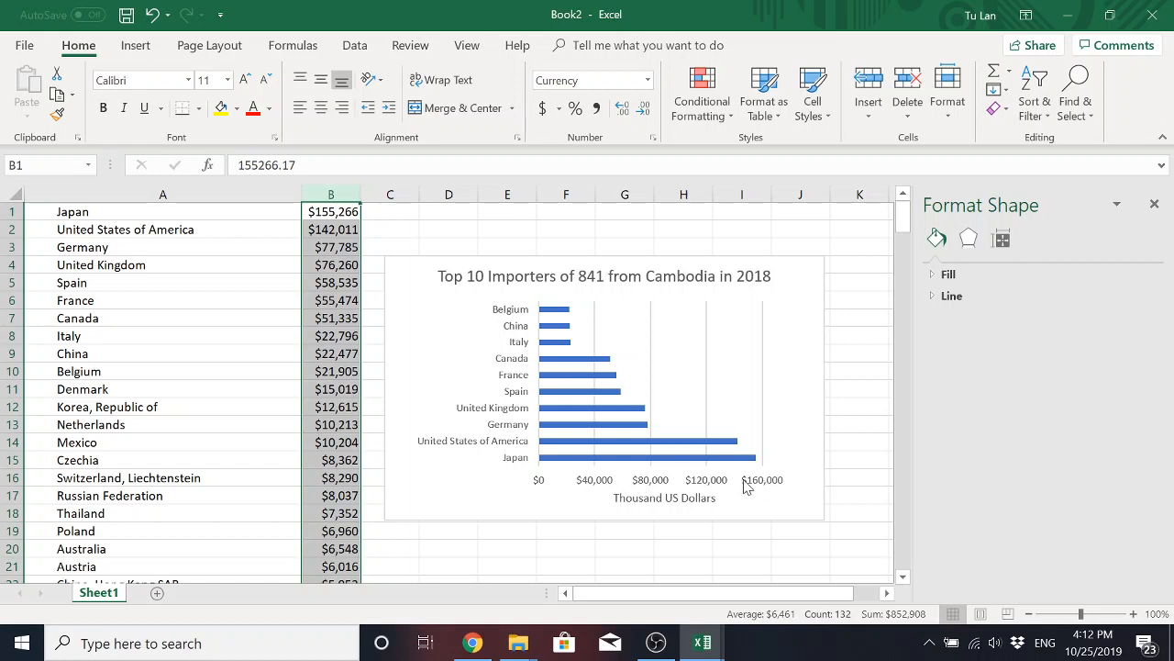
left_click(413, 332)
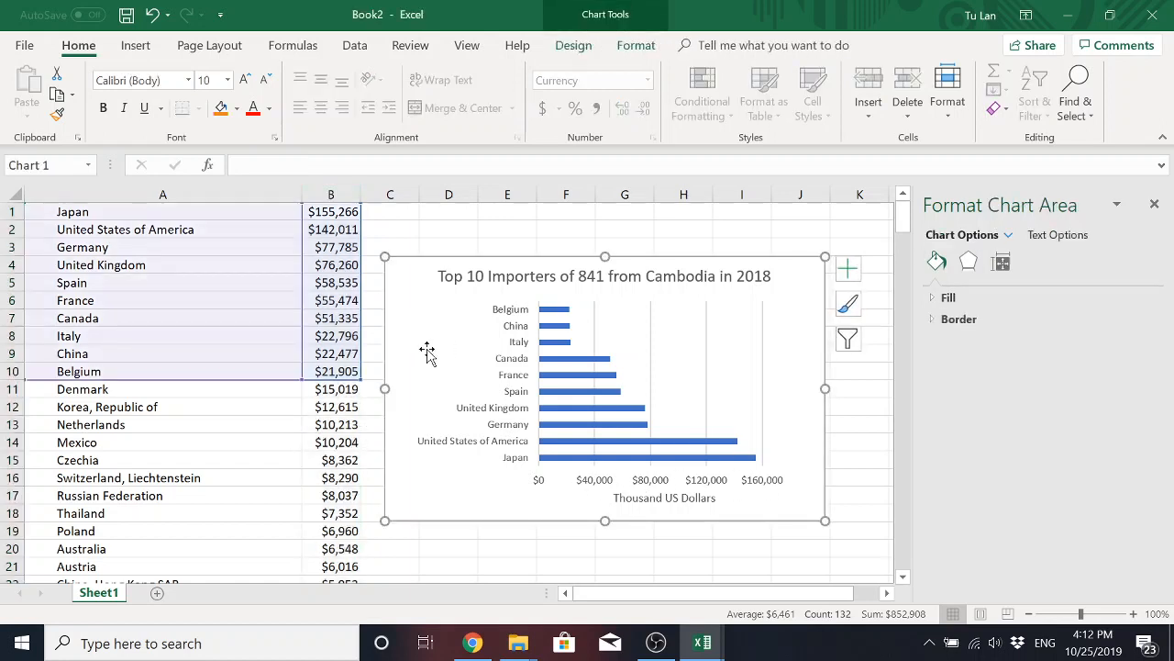